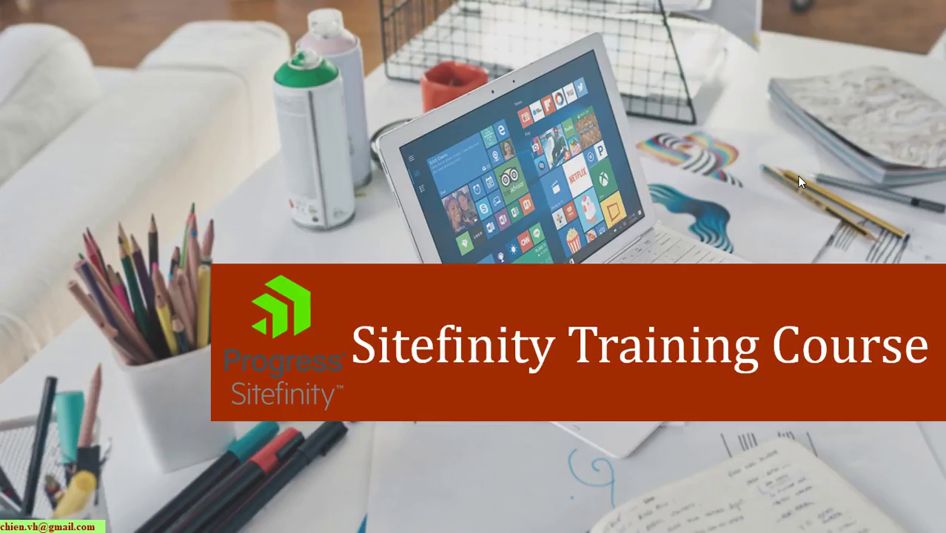
Leave the slideshow, switch to the Sitefinity dashboard in Chrome and open the Forums content section
{"action": "key", "text": "Escape"}
{"action": "left_click", "coordinate": [863, 9]}
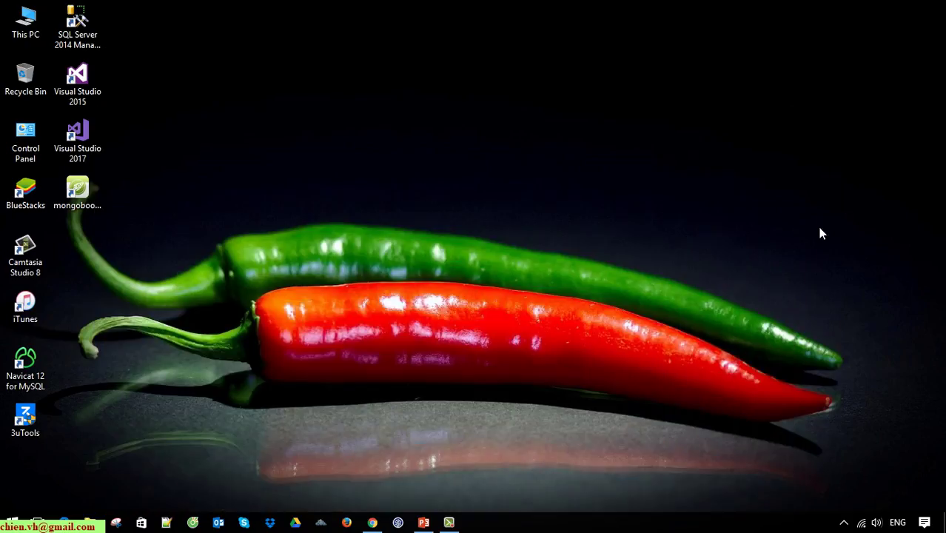
{"action": "left_click", "coordinate": [373, 523]}
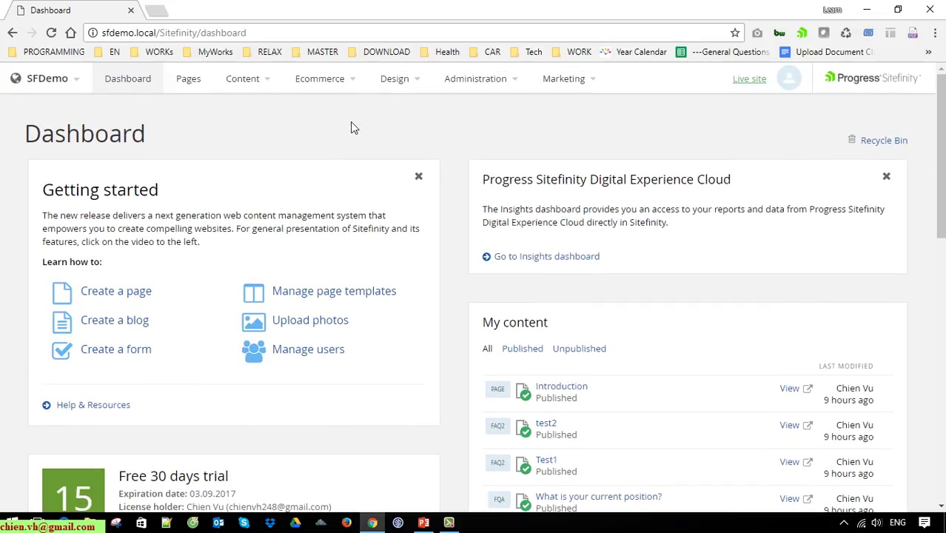
{"action": "scroll", "coordinate": [447, 311], "scroll_direction": "down", "scroll_amount": 4}
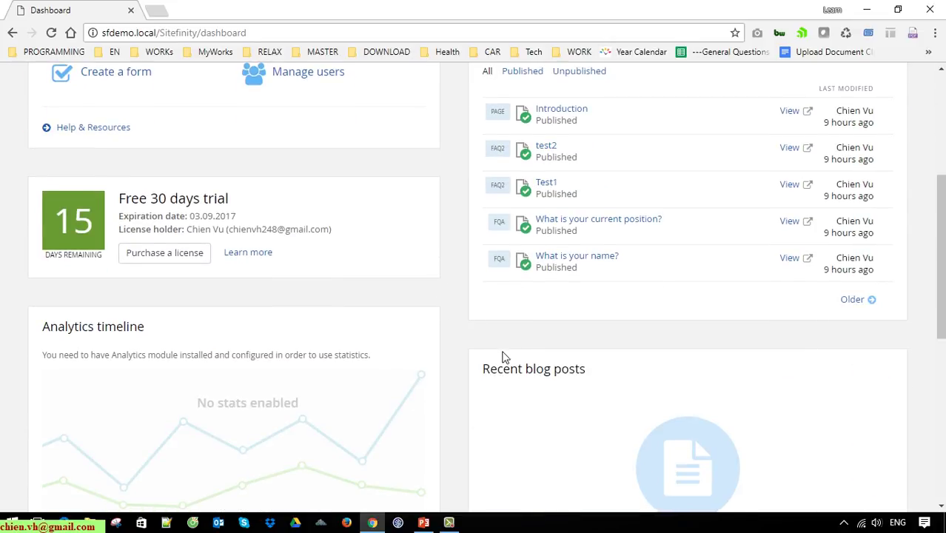
{"action": "scroll", "coordinate": [489, 351], "scroll_direction": "up", "scroll_amount": 4}
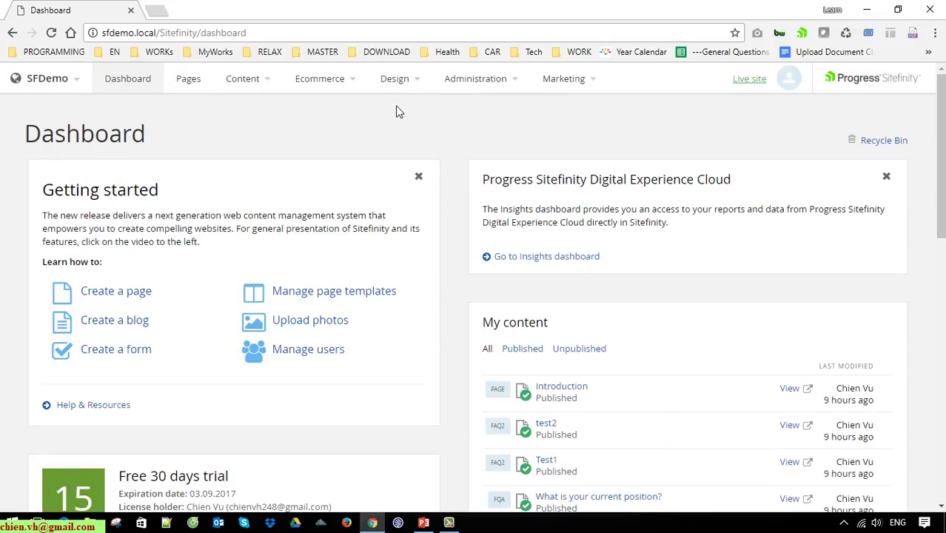
{"action": "left_click", "coordinate": [263, 85]}
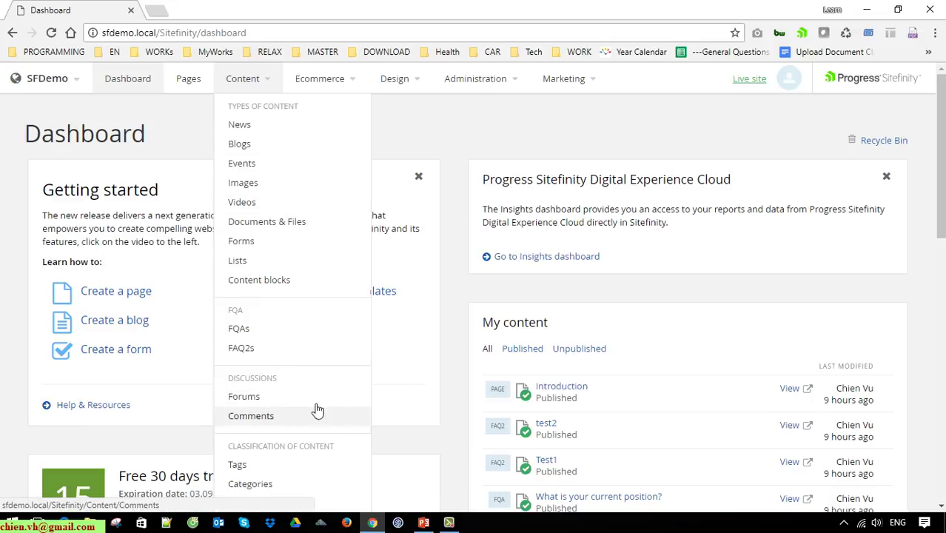
{"action": "left_click", "coordinate": [260, 398]}
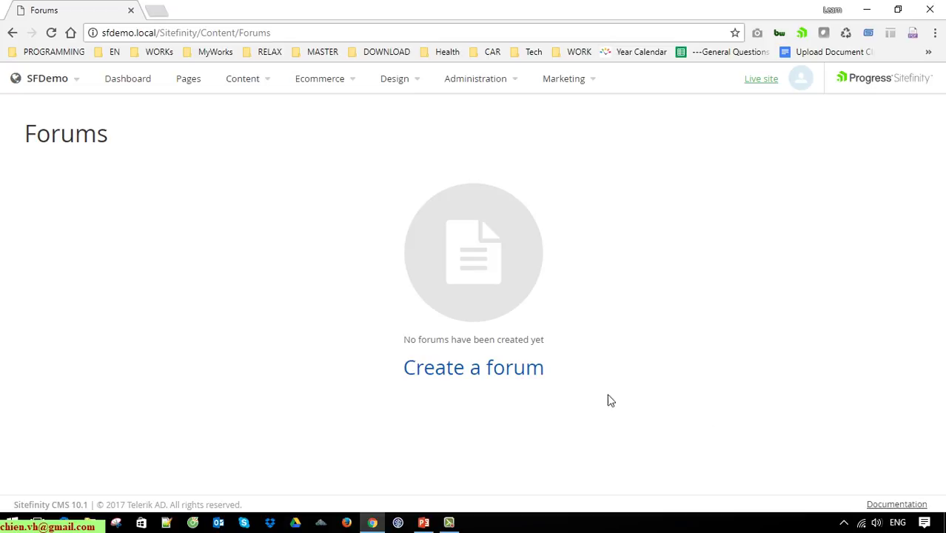
Create a forum titled "Technologies Forum" in the General discussions group, keeping the other settings at their defaults
{"action": "left_click", "coordinate": [517, 372]}
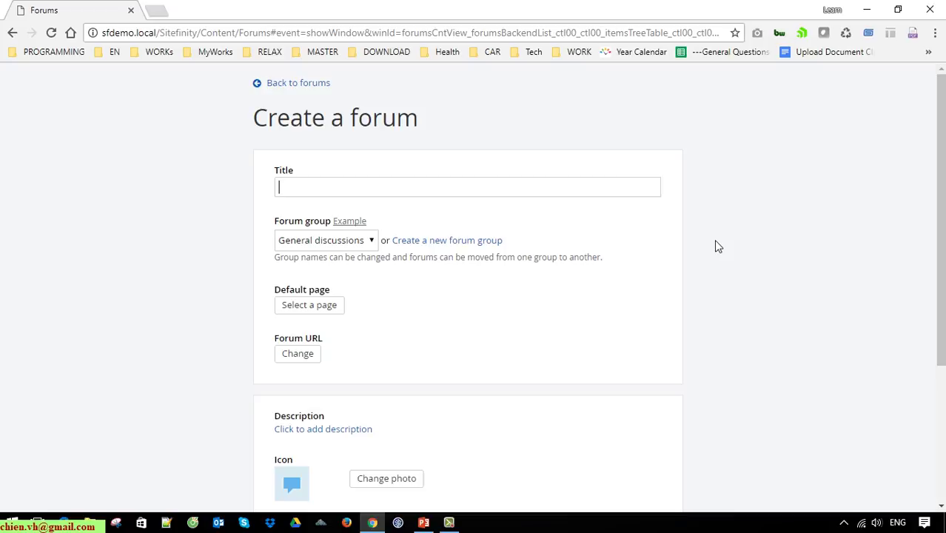
{"action": "type", "text": "Tec"}
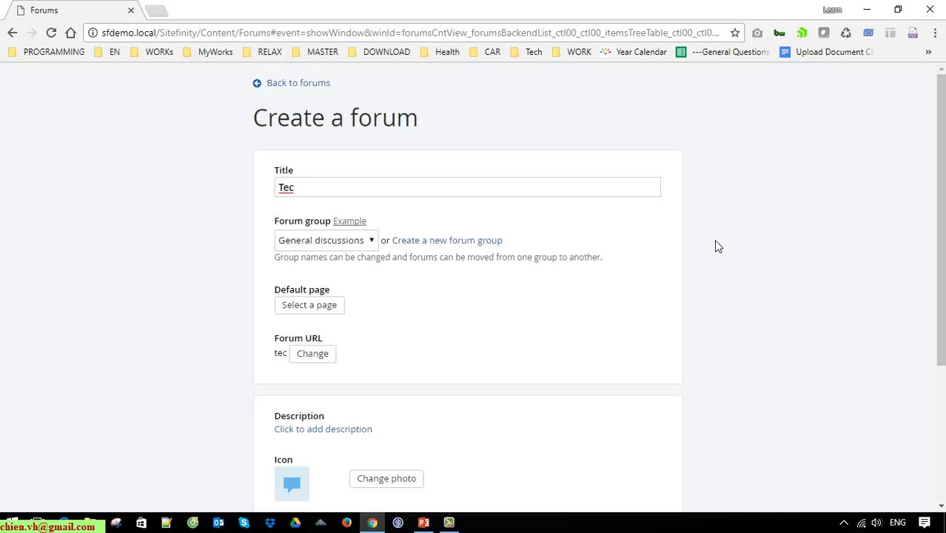
{"action": "type", "text": "hnolog"}
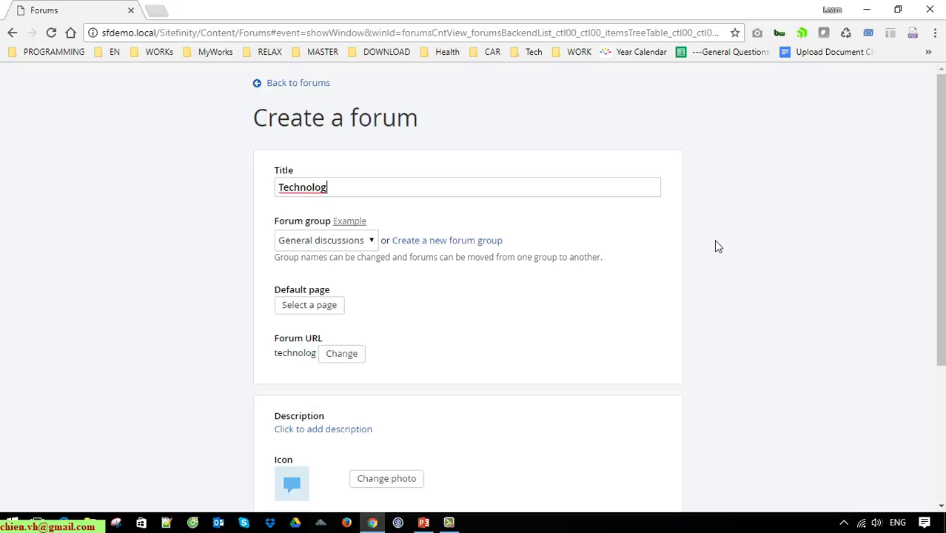
{"action": "type", "text": "ies"}
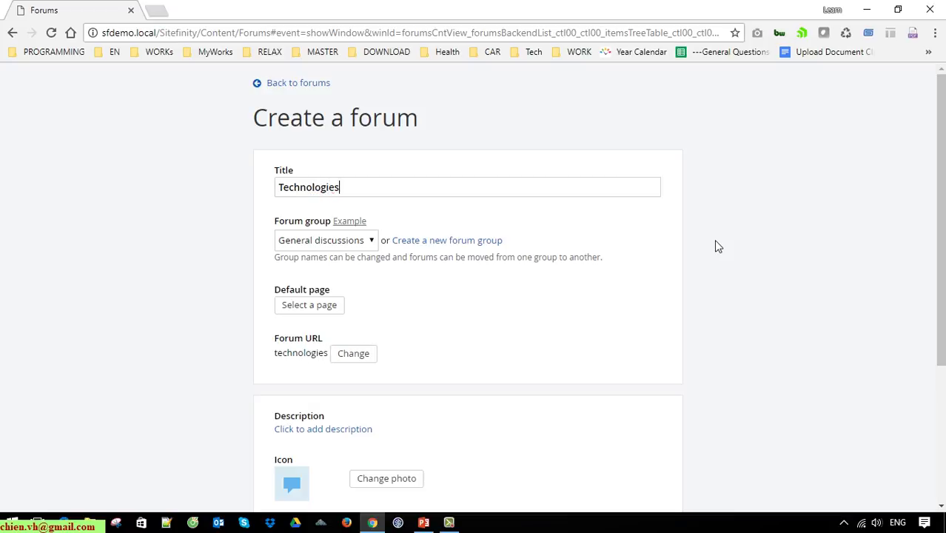
{"action": "type", "text": " Foru"}
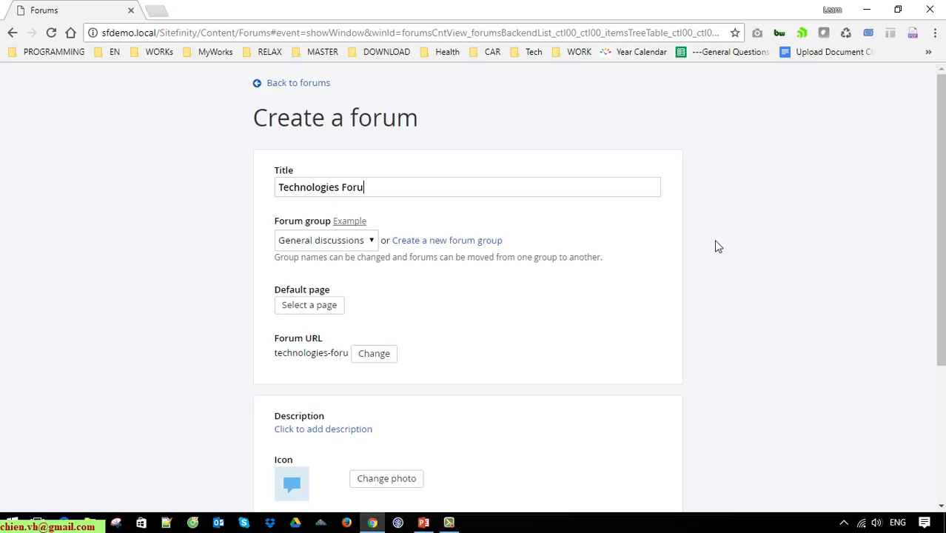
{"action": "type", "text": "m"}
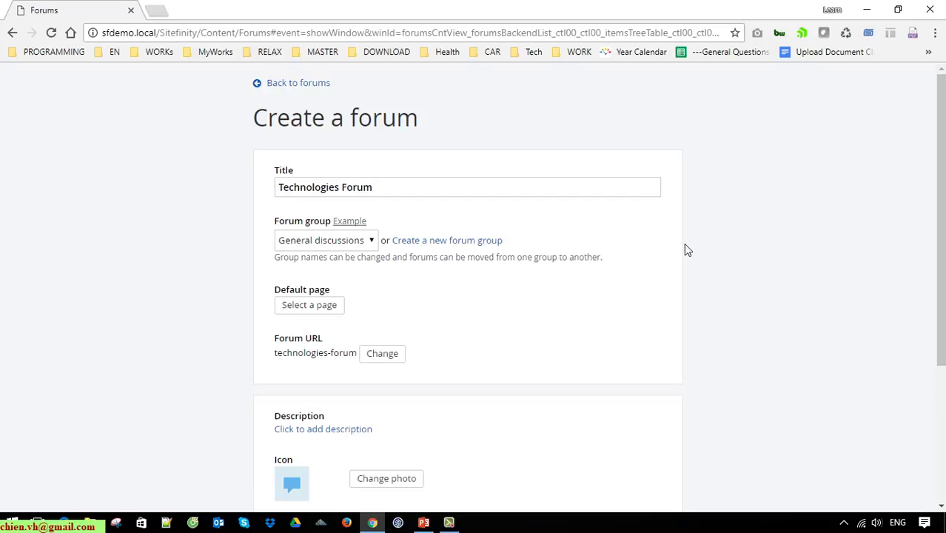
{"action": "scroll", "coordinate": [525, 389], "scroll_direction": "down", "scroll_amount": 3}
{"action": "scroll", "coordinate": [441, 241], "scroll_direction": "up", "scroll_amount": 2}
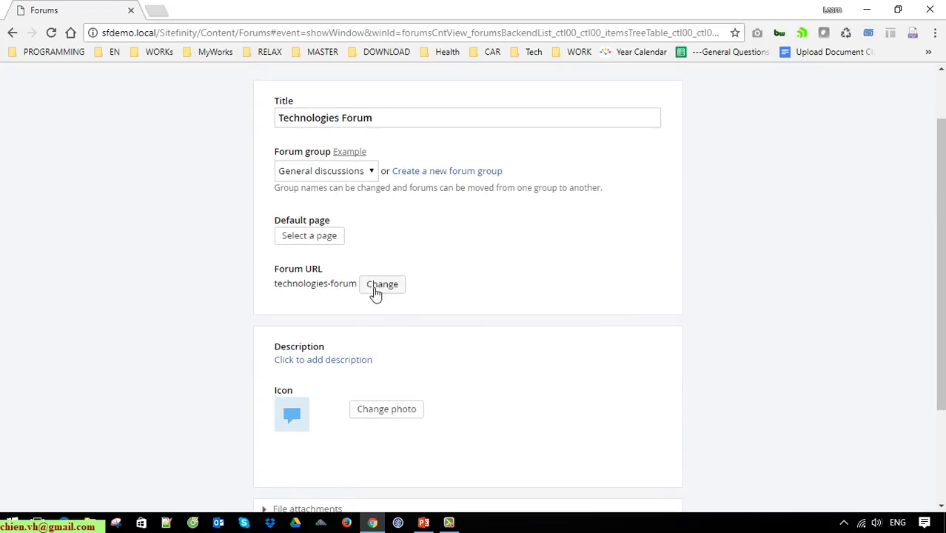
{"action": "scroll", "coordinate": [354, 386], "scroll_direction": "down", "scroll_amount": 1}
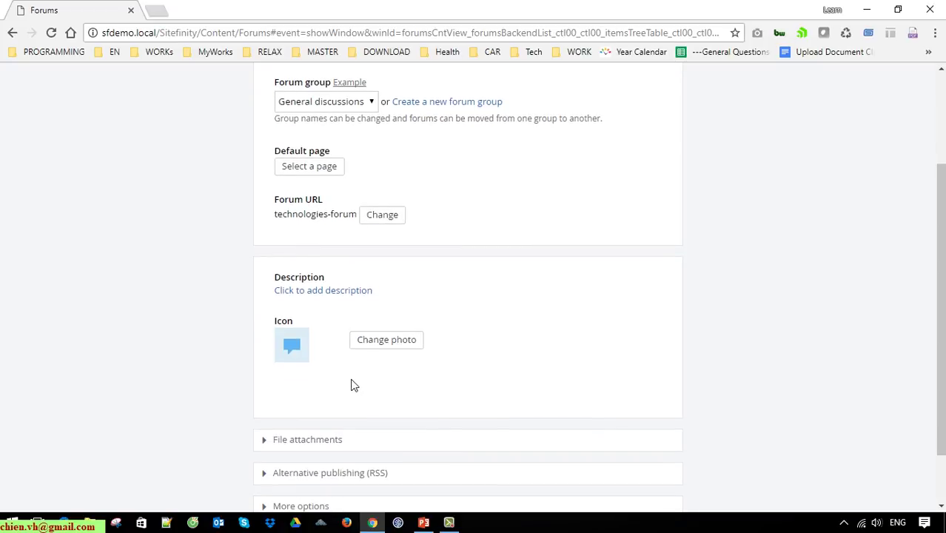
{"action": "scroll", "coordinate": [353, 385], "scroll_direction": "down", "scroll_amount": 1}
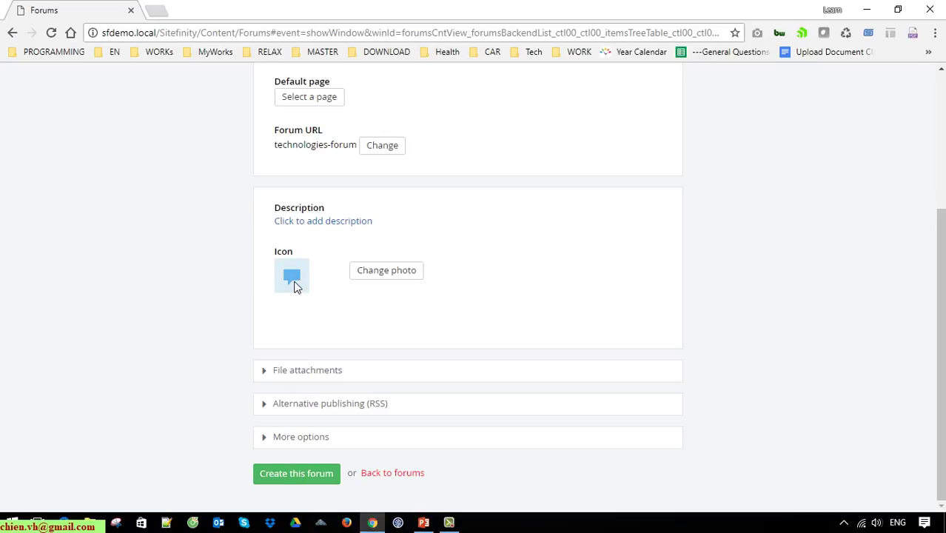
{"action": "scroll", "coordinate": [293, 283], "scroll_direction": "up", "scroll_amount": 2}
{"action": "scroll", "coordinate": [318, 411], "scroll_direction": "down", "scroll_amount": 2}
{"action": "left_click", "coordinate": [312, 476]}
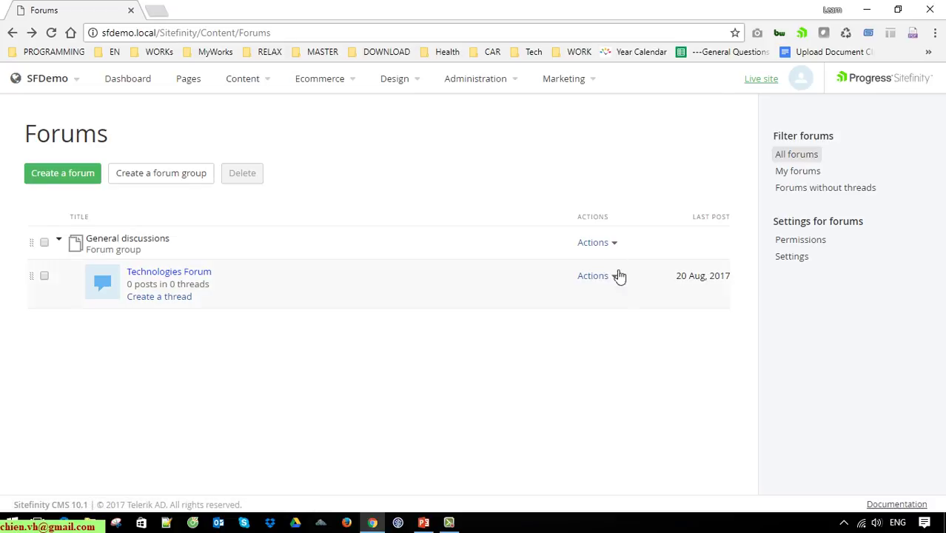
{"action": "left_click", "coordinate": [614, 245]}
{"action": "left_click", "coordinate": [646, 327]}
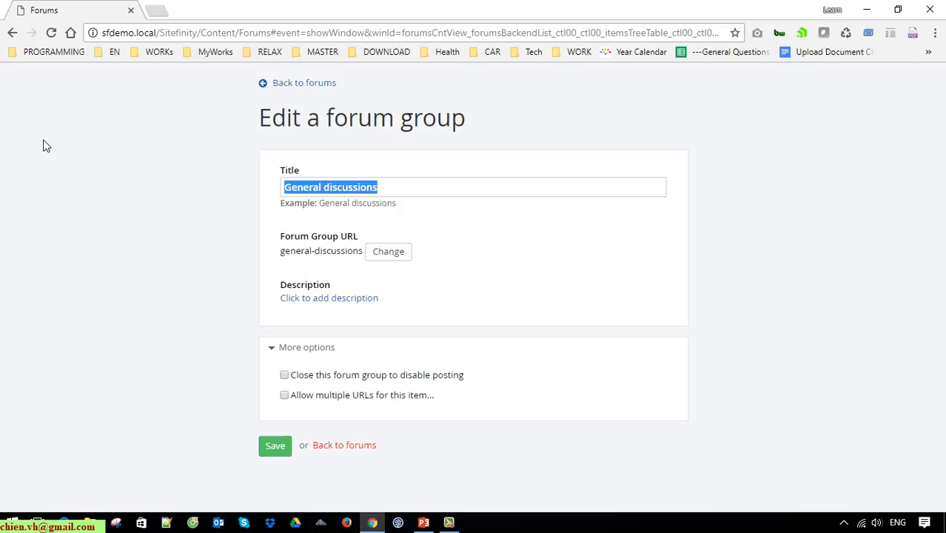
{"action": "type", "text": "Tech"}
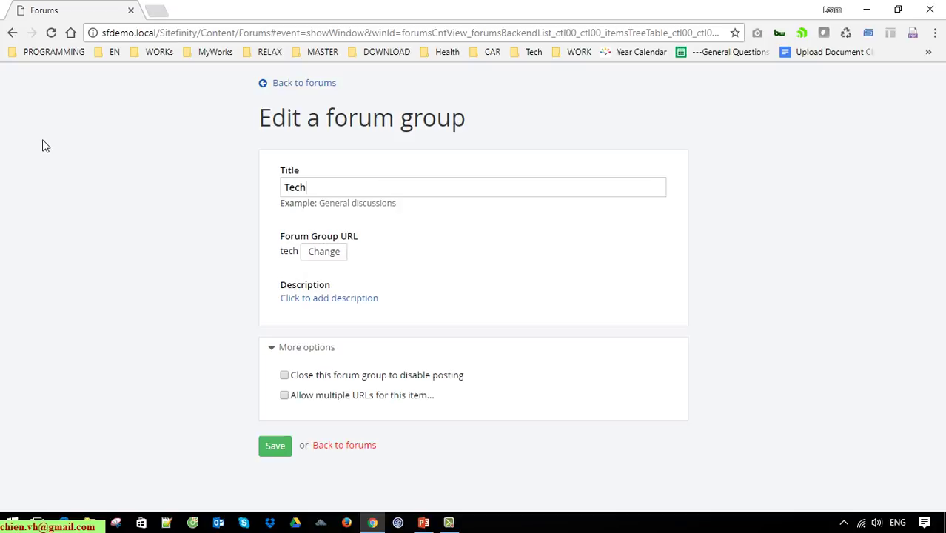
{"action": "type", "text": "nologi"}
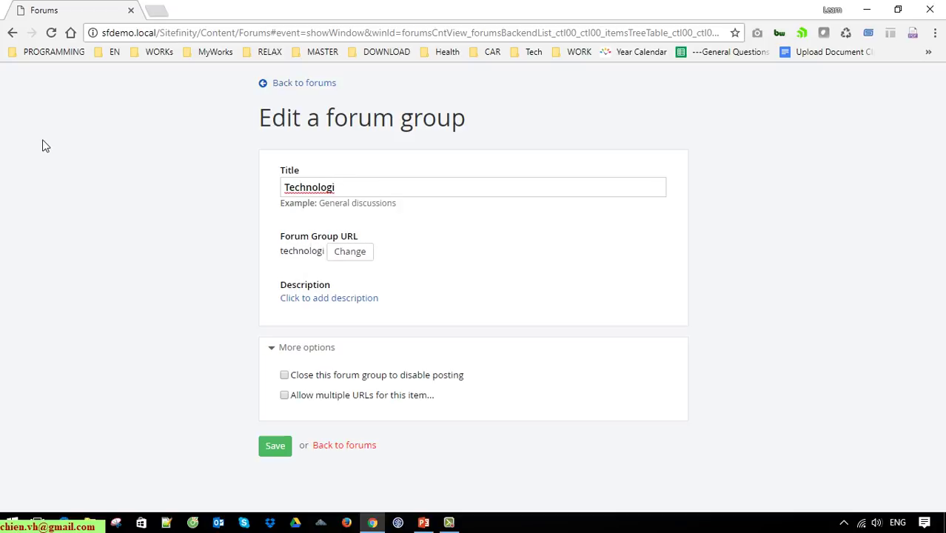
{"action": "type", "text": "es"}
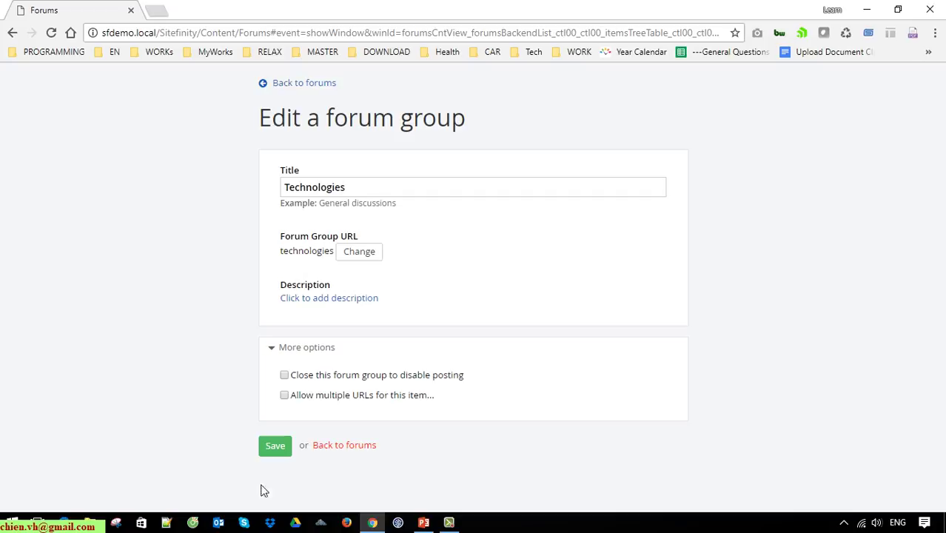
{"action": "left_click", "coordinate": [357, 451]}
{"action": "left_click", "coordinate": [530, 157]}
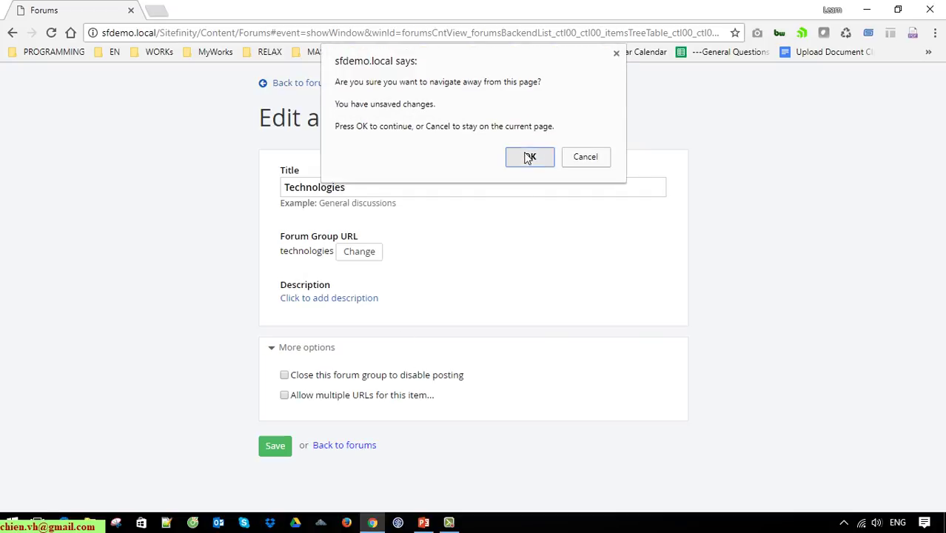
{"action": "left_click", "coordinate": [60, 240]}
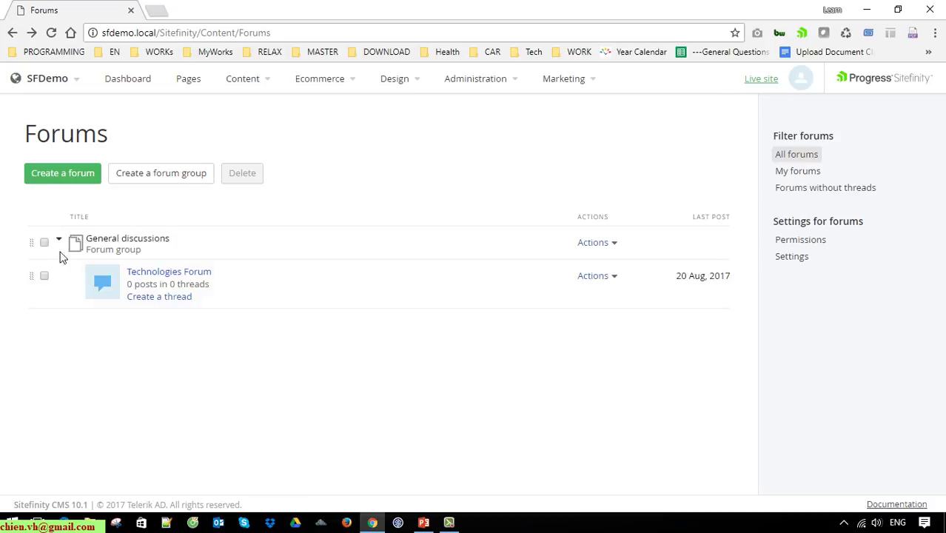
Create a new forum group titled "Technologies News"
{"action": "left_click", "coordinate": [174, 180]}
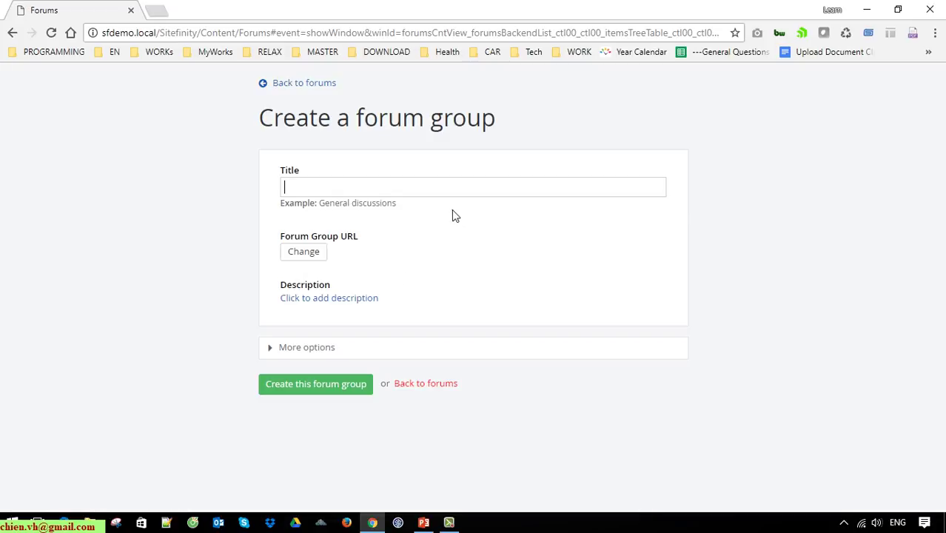
{"action": "type", "text": "Technologies "}
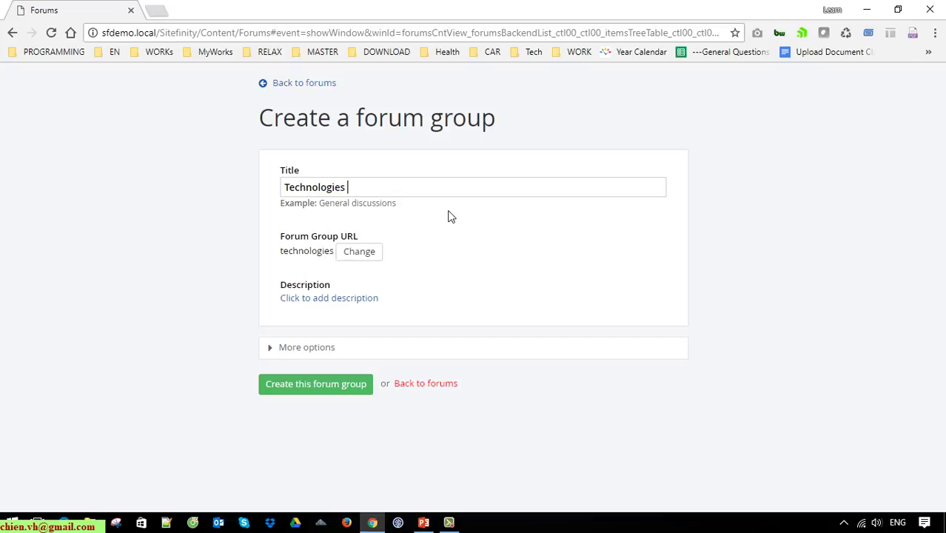
{"action": "type", "text": "News"}
{"action": "left_click", "coordinate": [317, 385]}
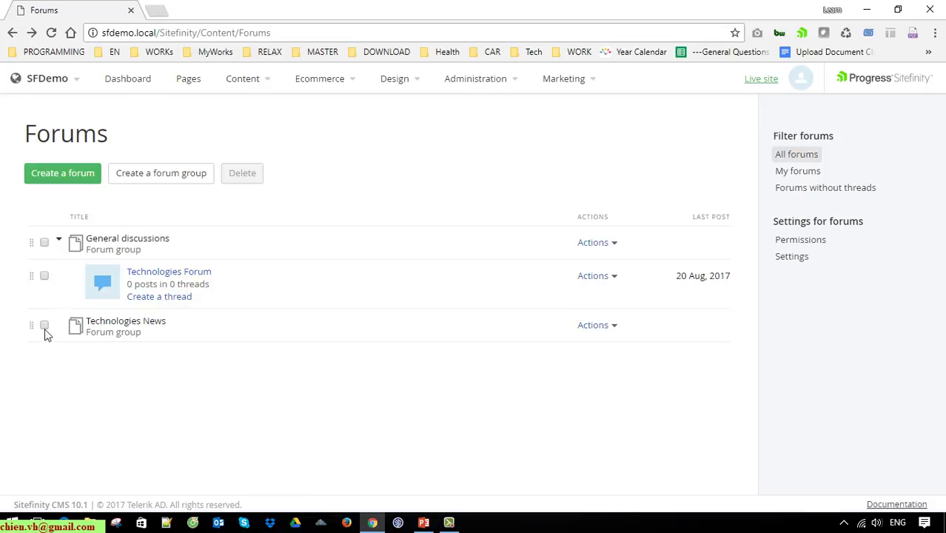
Move Technologies Forum out of the General discussions group into the Technologies News group
{"action": "left_click", "coordinate": [45, 326]}
{"action": "left_click", "coordinate": [44, 326]}
{"action": "left_click", "coordinate": [45, 277]}
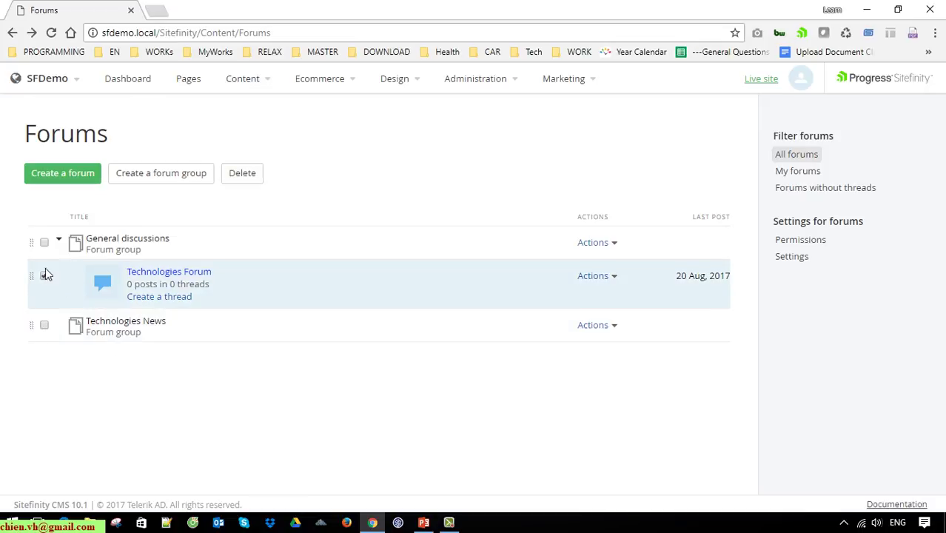
{"action": "left_click_drag", "start_coordinate": [33, 275], "coordinate": [123, 335]}
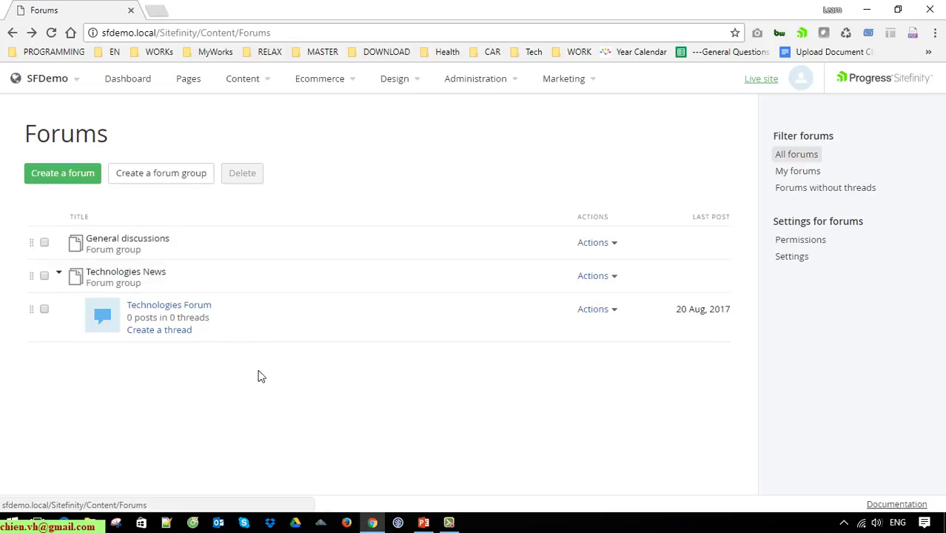
Create another forum titled "Everything Discussion" in the General discussions group with default settings
{"action": "left_click", "coordinate": [78, 177]}
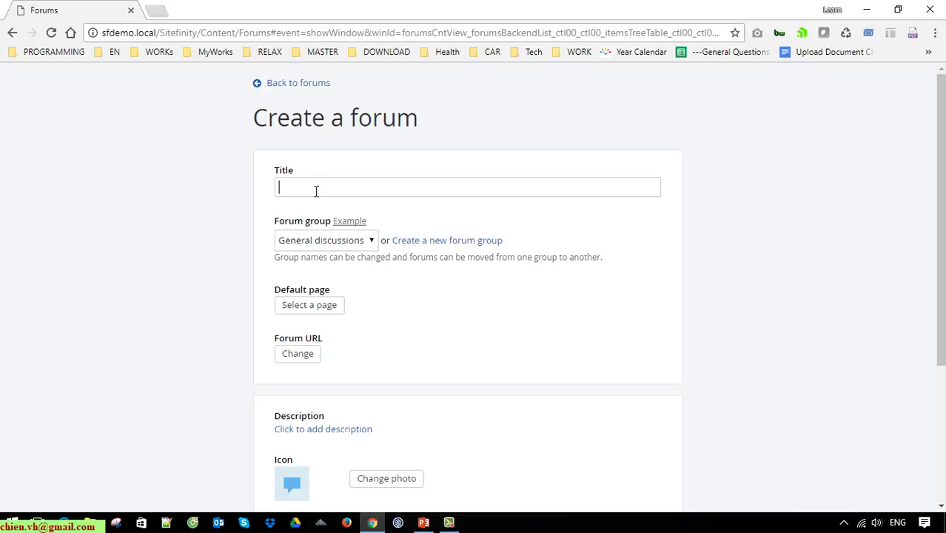
{"action": "type", "text": "Everyting"}
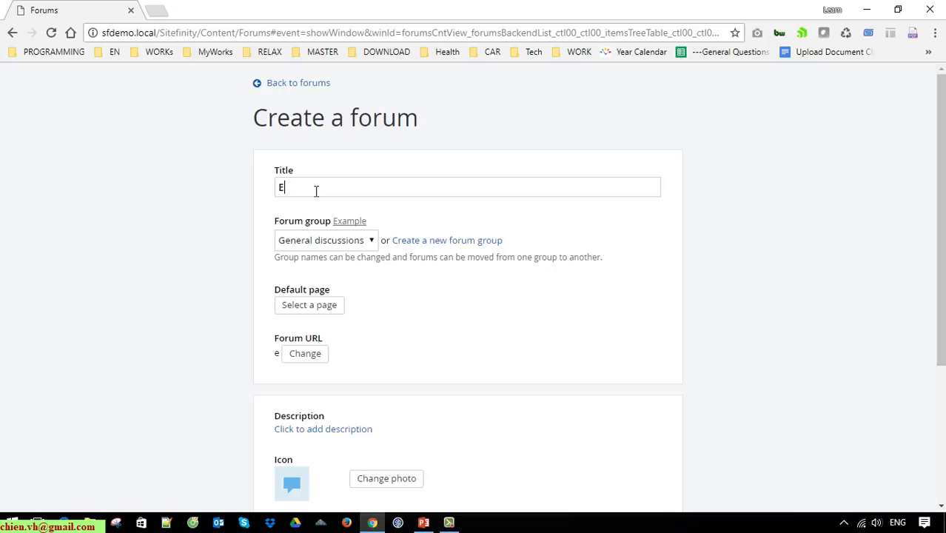
{"action": "key", "text": "BackSpace"}
{"action": "key", "text": "BackSpace"}
{"action": "key", "text": "BackSpace"}
{"action": "key", "text": "BackSpace"}
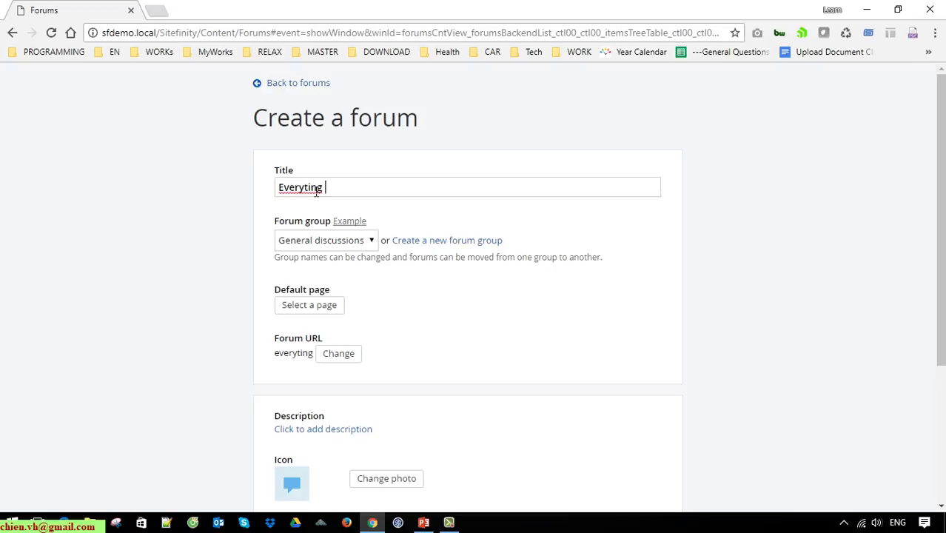
{"action": "type", "text": "hing Discussion"}
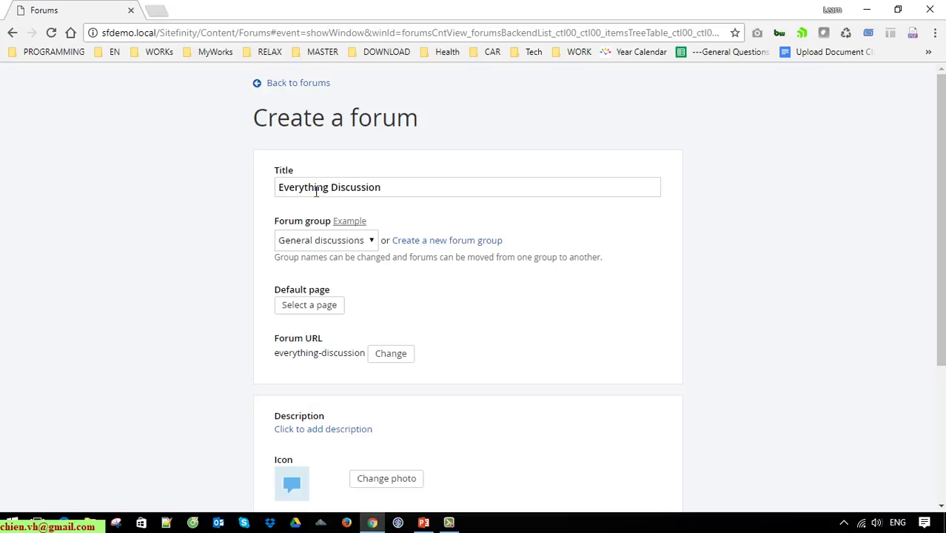
{"action": "scroll", "coordinate": [419, 393], "scroll_direction": "down", "scroll_amount": 3}
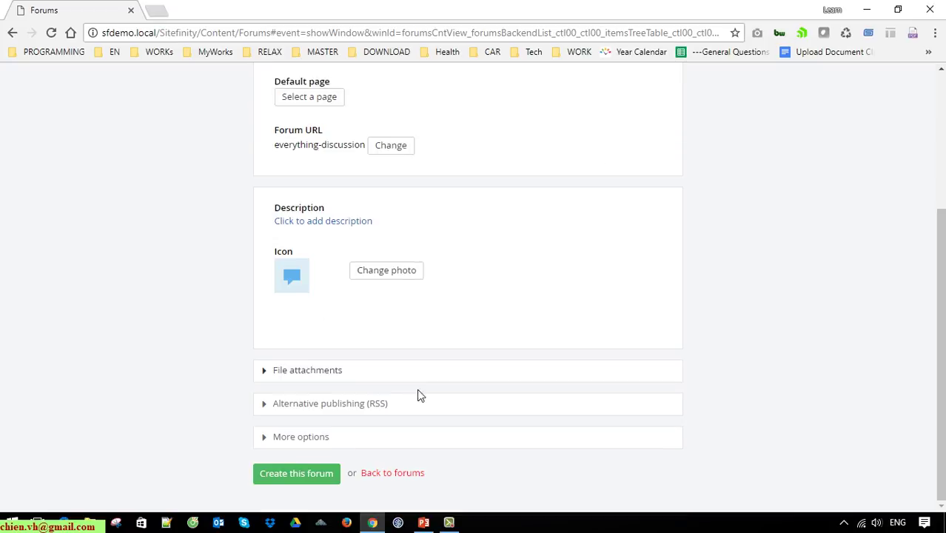
{"action": "left_click", "coordinate": [296, 473]}
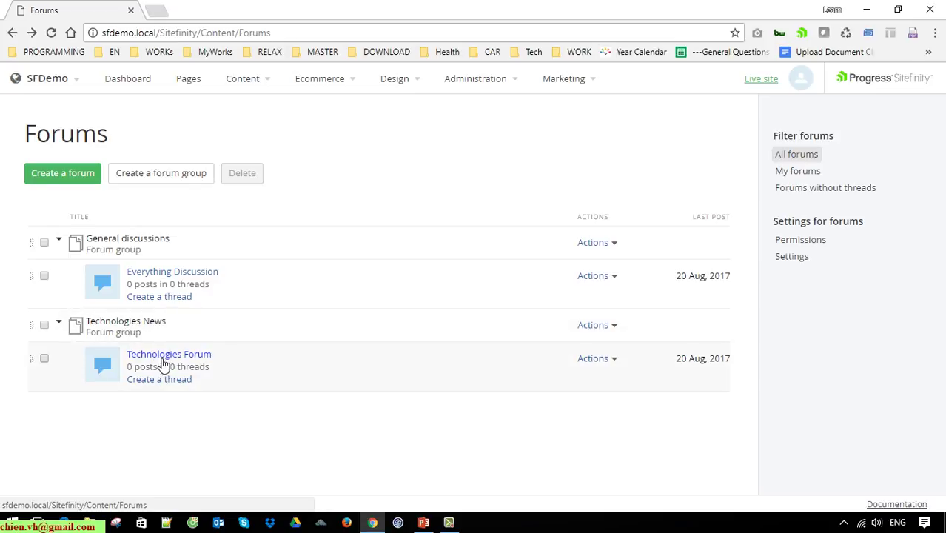
Rename Technologies Forum in the Technologies News group as "Tech News" and save its properties
{"action": "left_click", "coordinate": [615, 360]}
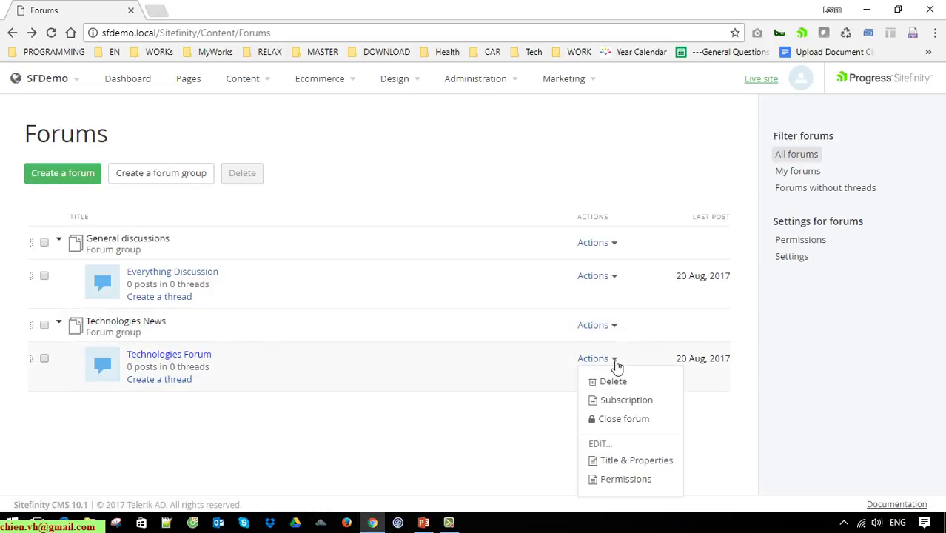
{"action": "left_click", "coordinate": [643, 460]}
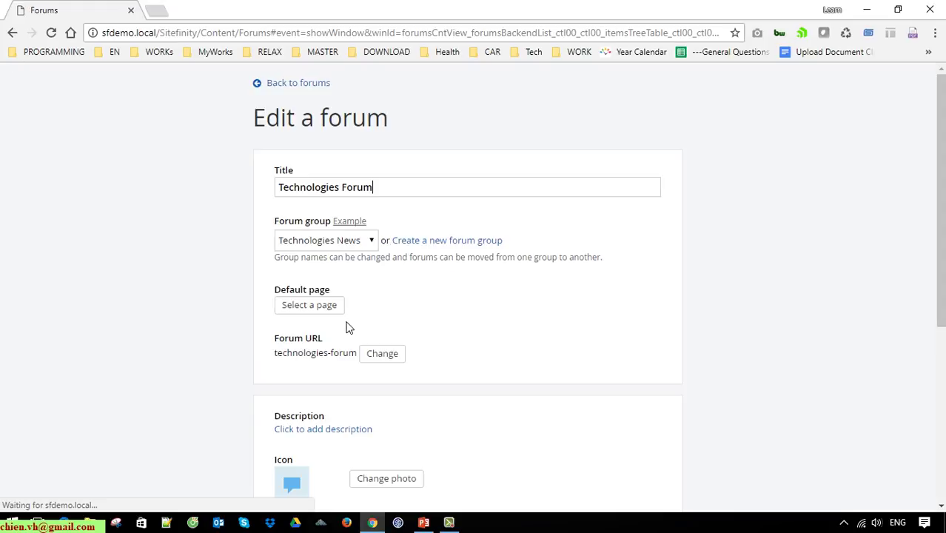
{"action": "left_click_drag", "start_coordinate": [403, 191], "coordinate": [47, 180]}
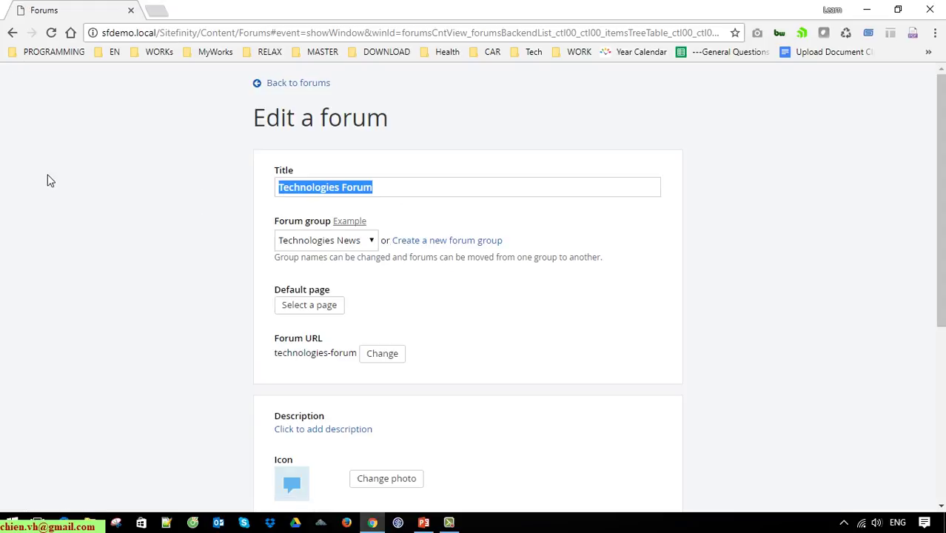
{"action": "type", "text": "Tech News"}
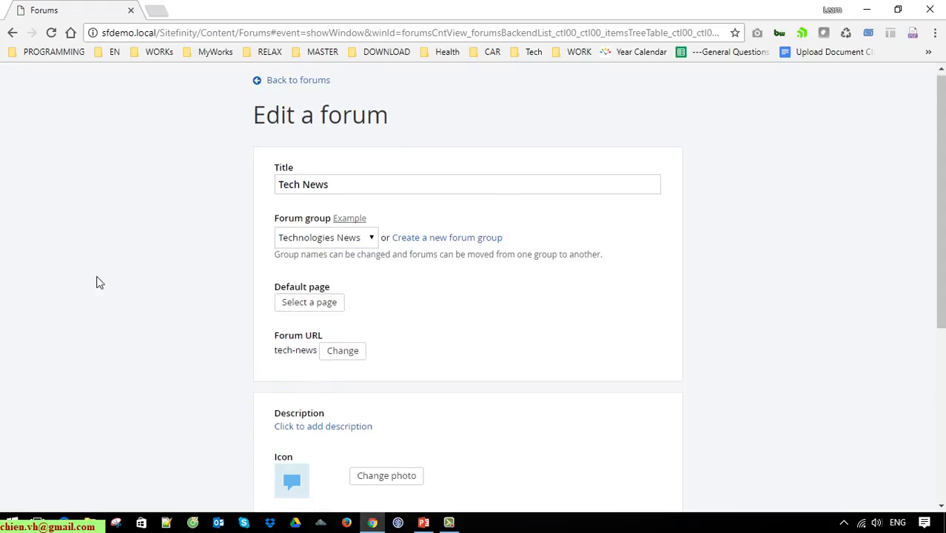
{"action": "scroll", "coordinate": [407, 472], "scroll_direction": "down", "scroll_amount": 3}
{"action": "scroll", "coordinate": [407, 472], "scroll_direction": "down", "scroll_amount": 3}
{"action": "left_click", "coordinate": [271, 474]}
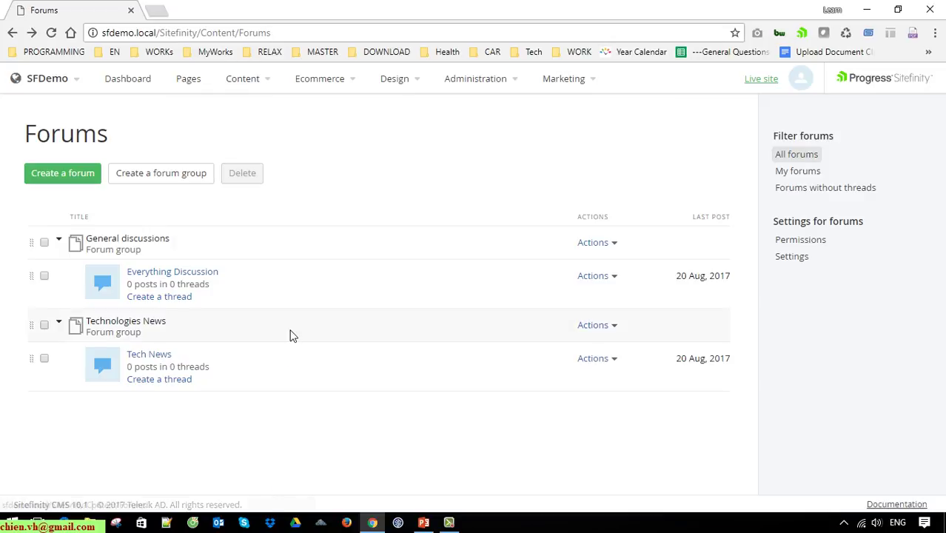
Start a new forum titled "Iphone" and assign it to the Technologies News group
{"action": "left_click", "coordinate": [80, 176]}
{"action": "type", "text": "I"}
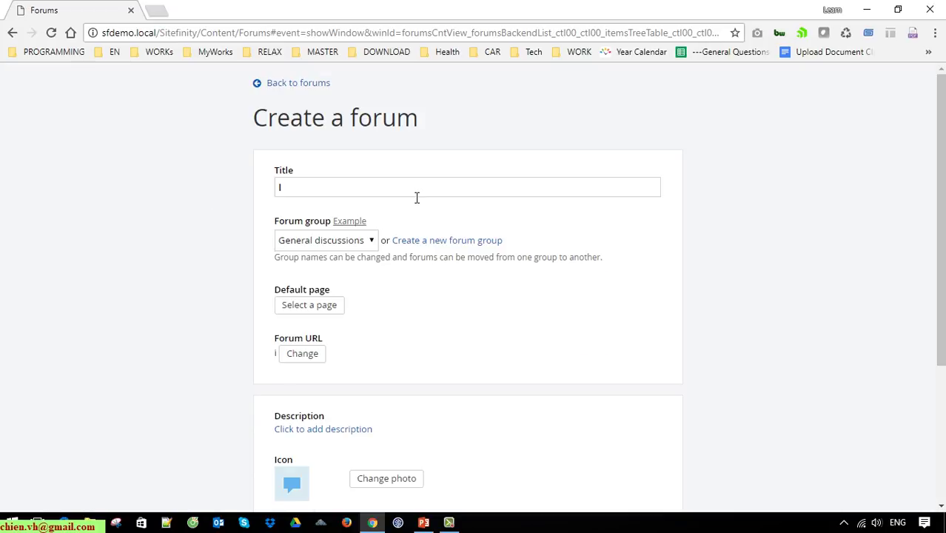
{"action": "type", "text": "phone"}
{"action": "scroll", "coordinate": [426, 194], "scroll_direction": "down", "scroll_amount": 1}
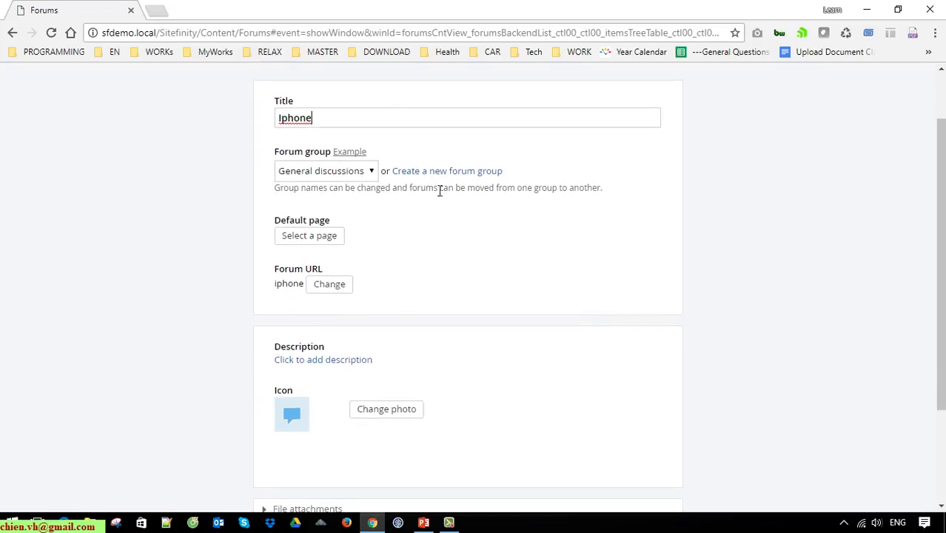
{"action": "left_click", "coordinate": [346, 174]}
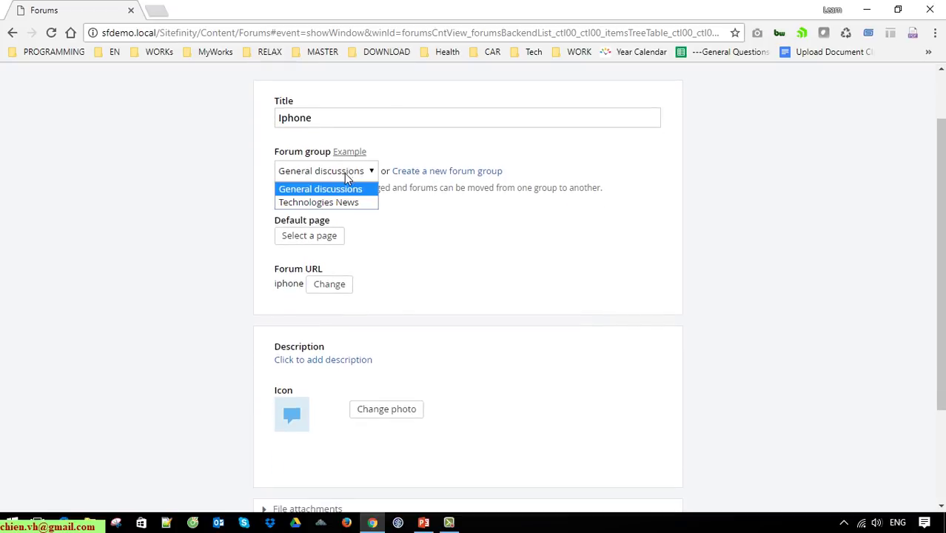
{"action": "left_click", "coordinate": [339, 202]}
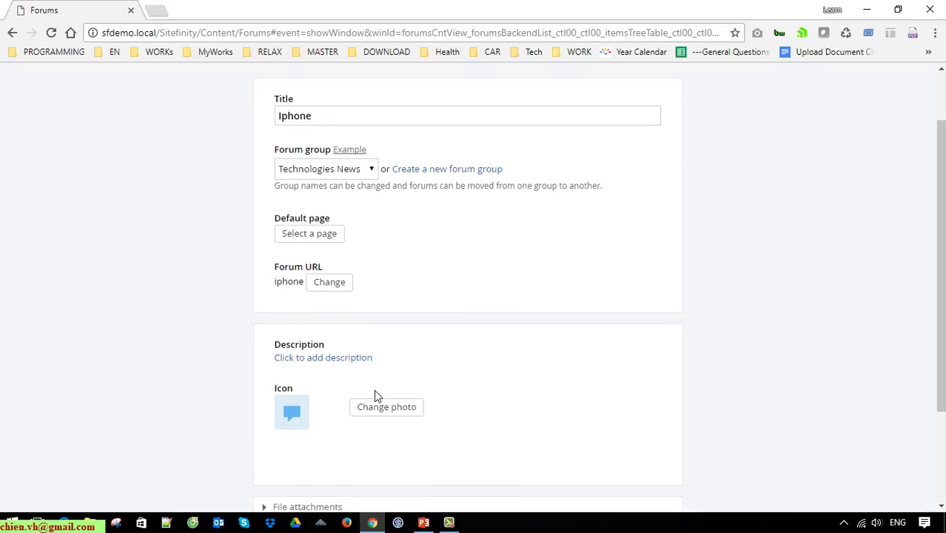
Upload apple-iphone-7-red-gallery-img-1.jpg from Pictures as the Iphone forum's icon and create the forum
{"action": "scroll", "coordinate": [367, 370], "scroll_direction": "down", "scroll_amount": 1}
{"action": "left_click", "coordinate": [385, 342]}
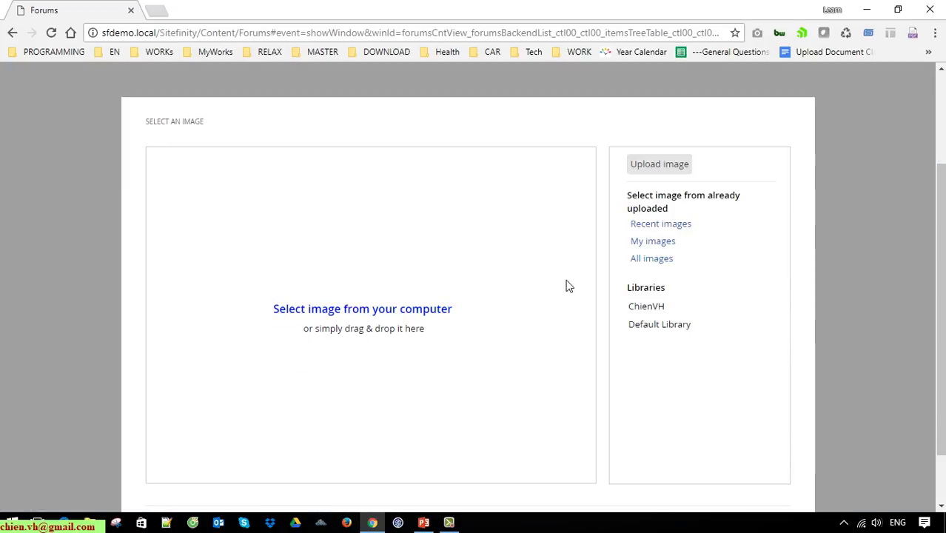
{"action": "left_click", "coordinate": [402, 313]}
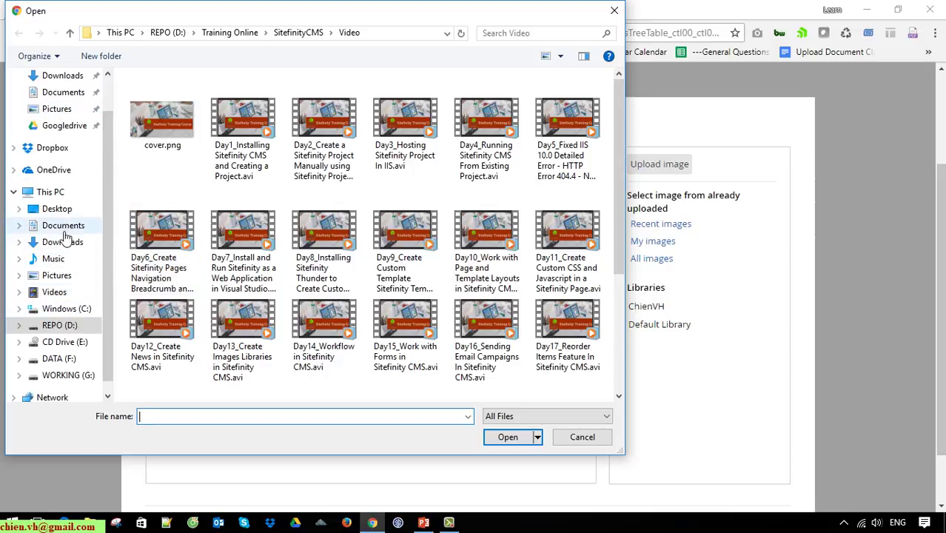
{"action": "left_click", "coordinate": [59, 276]}
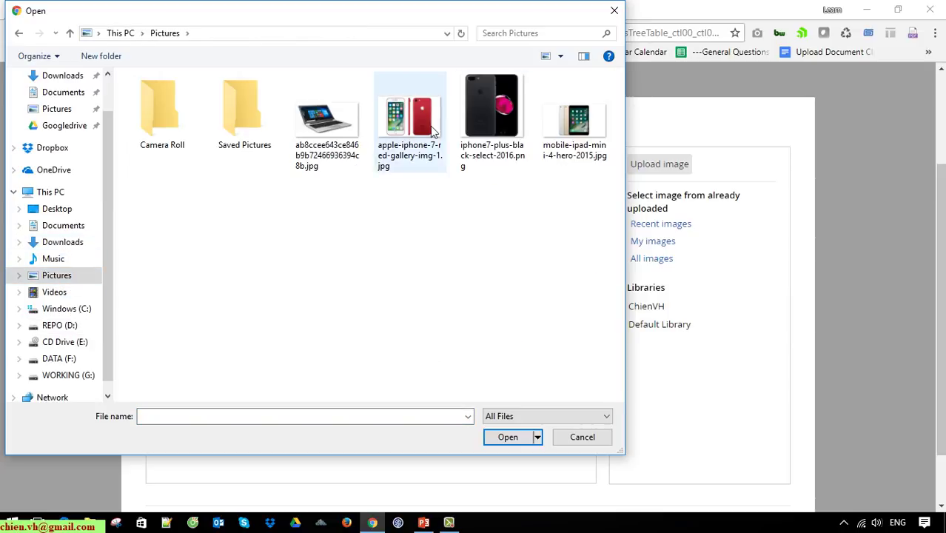
{"action": "left_click", "coordinate": [404, 122]}
{"action": "left_click", "coordinate": [508, 436]}
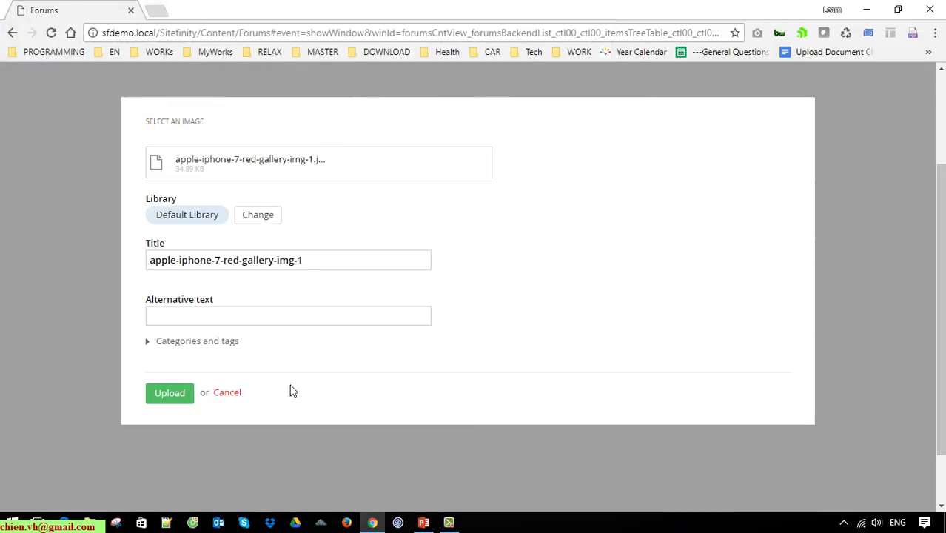
{"action": "left_click", "coordinate": [170, 395]}
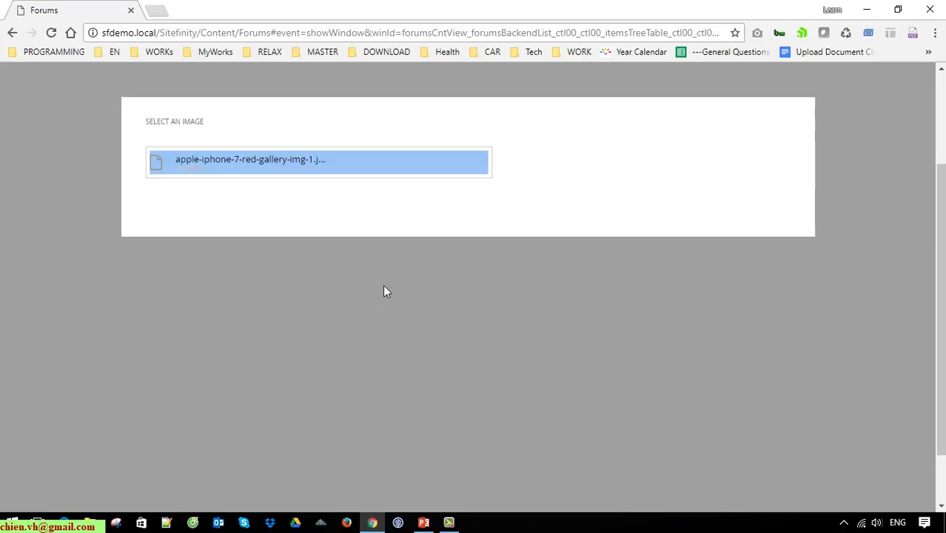
{"action": "scroll", "coordinate": [652, 400], "scroll_direction": "down", "scroll_amount": 3}
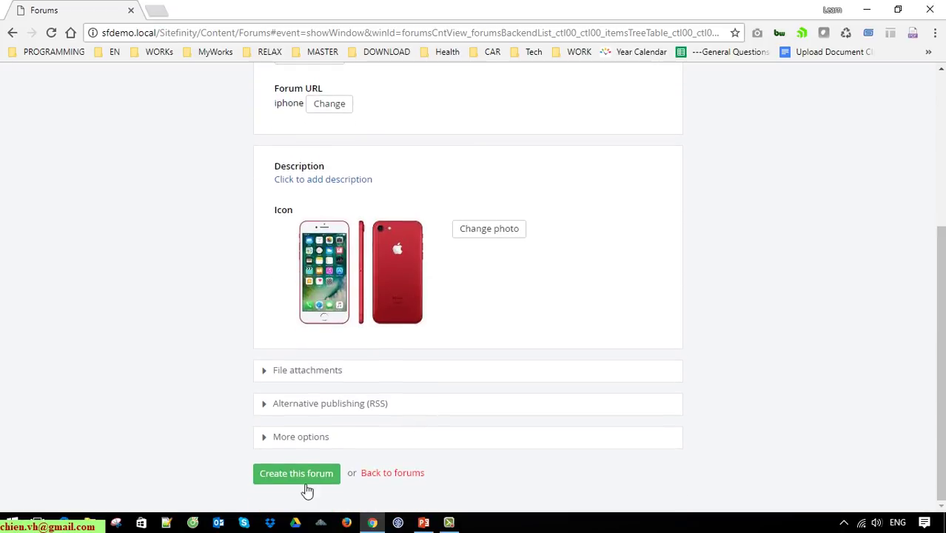
{"action": "left_click", "coordinate": [306, 483]}
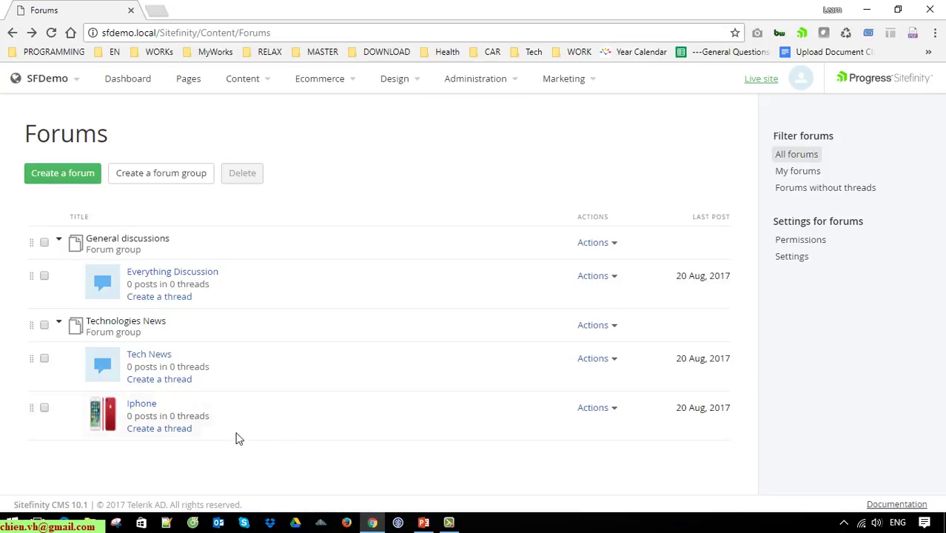
Create a forum titled "Ipad" in the General discussions group, uploading mobile-ipad-mini-4-hero-2015.jpg from Pictures as its icon
{"action": "left_click", "coordinate": [83, 178]}
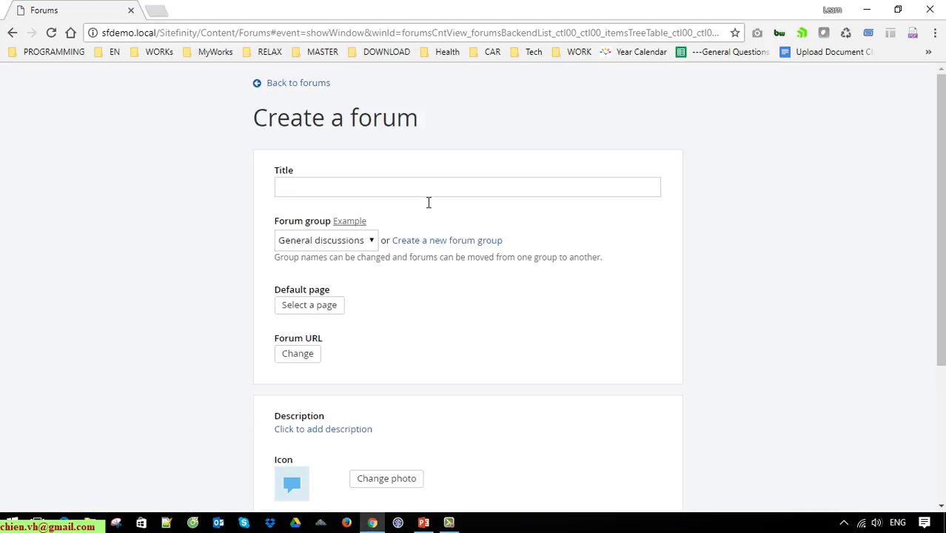
{"action": "type", "text": "Ipad"}
{"action": "scroll", "coordinate": [455, 401], "scroll_direction": "down", "scroll_amount": 2}
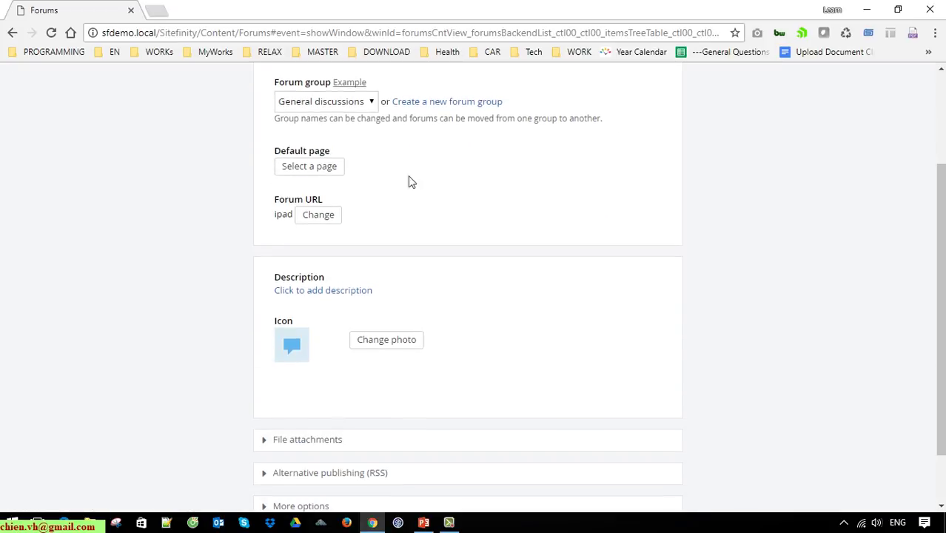
{"action": "scroll", "coordinate": [374, 358], "scroll_direction": "down", "scroll_amount": 1}
{"action": "left_click", "coordinate": [382, 271]}
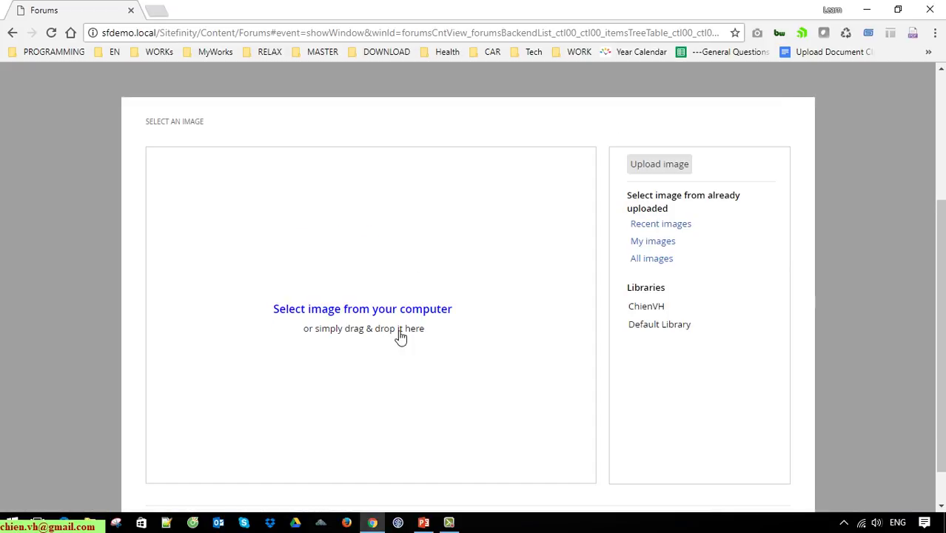
{"action": "left_click", "coordinate": [295, 312]}
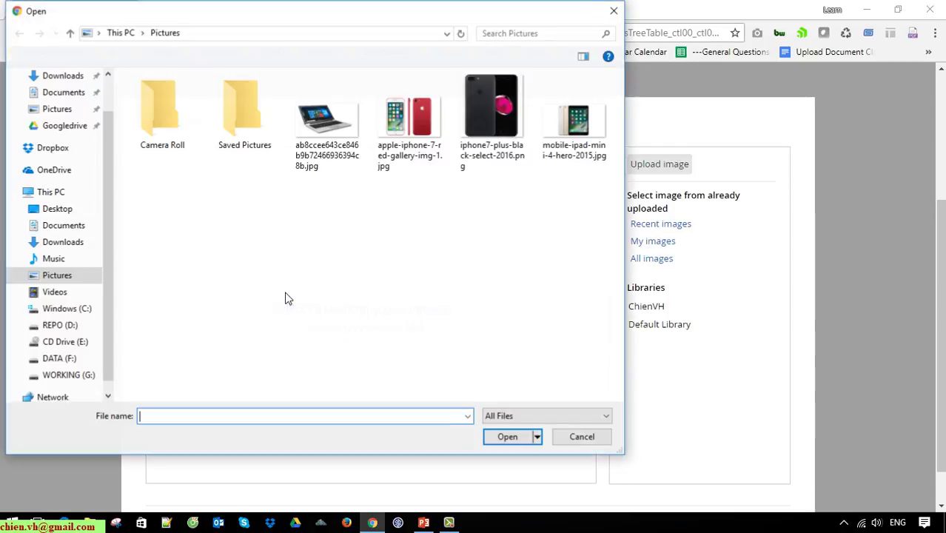
{"action": "left_click", "coordinate": [593, 132]}
{"action": "left_click", "coordinate": [508, 437]}
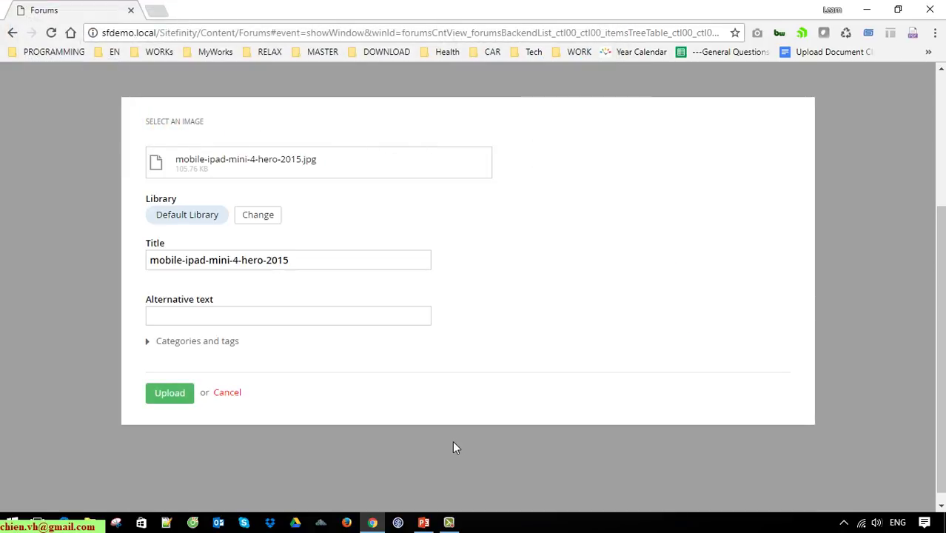
{"action": "left_click", "coordinate": [164, 388]}
{"action": "scroll", "coordinate": [387, 335], "scroll_direction": "down", "scroll_amount": 3}
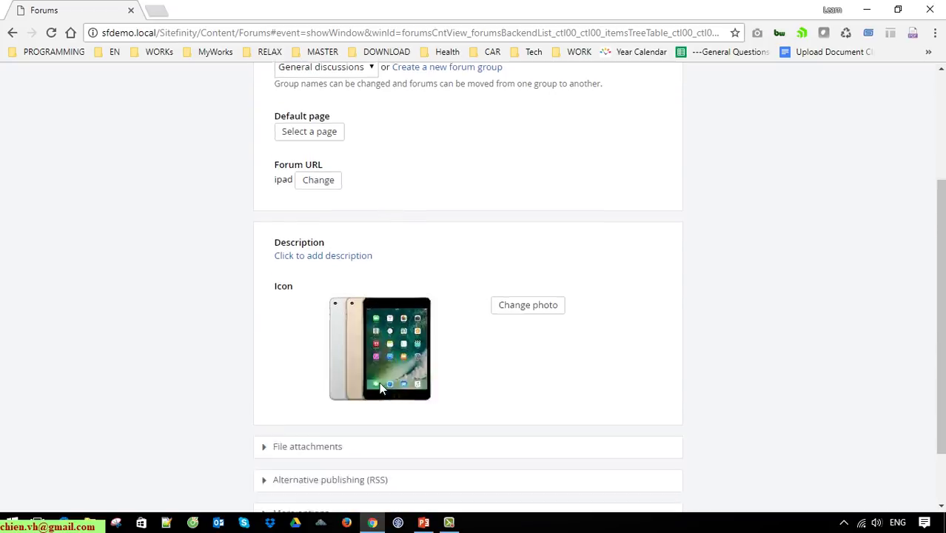
{"action": "left_click", "coordinate": [309, 471]}
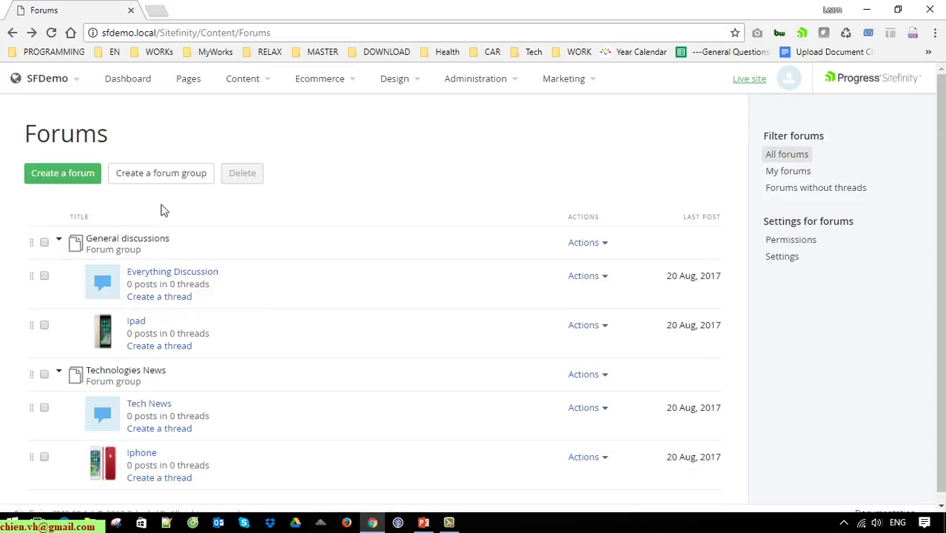
Start a new forum titled "Laptop" and assign it to the Technologies News group
{"action": "left_click", "coordinate": [63, 172]}
{"action": "type", "text": "Laptop"}
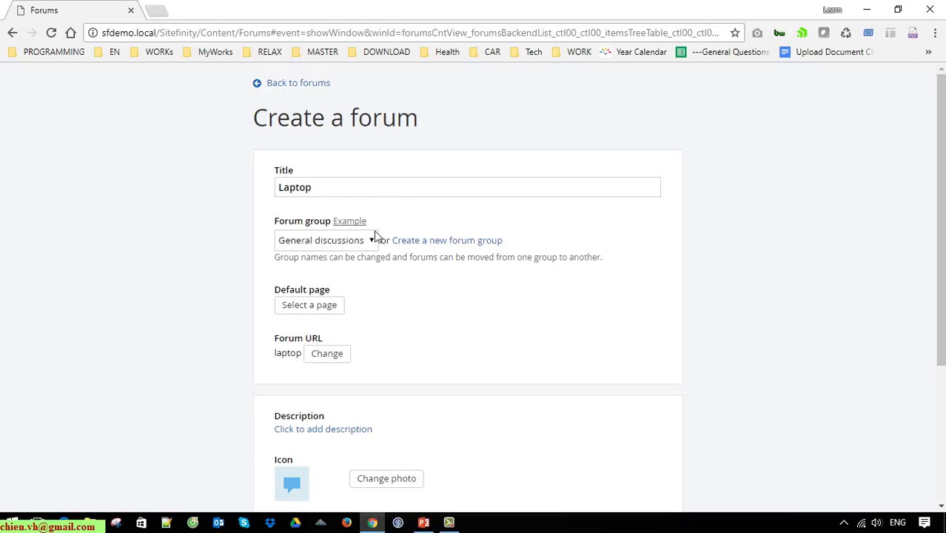
{"action": "scroll", "coordinate": [374, 222], "scroll_direction": "down", "scroll_amount": 2}
{"action": "left_click", "coordinate": [353, 105]}
{"action": "left_click", "coordinate": [335, 141]}
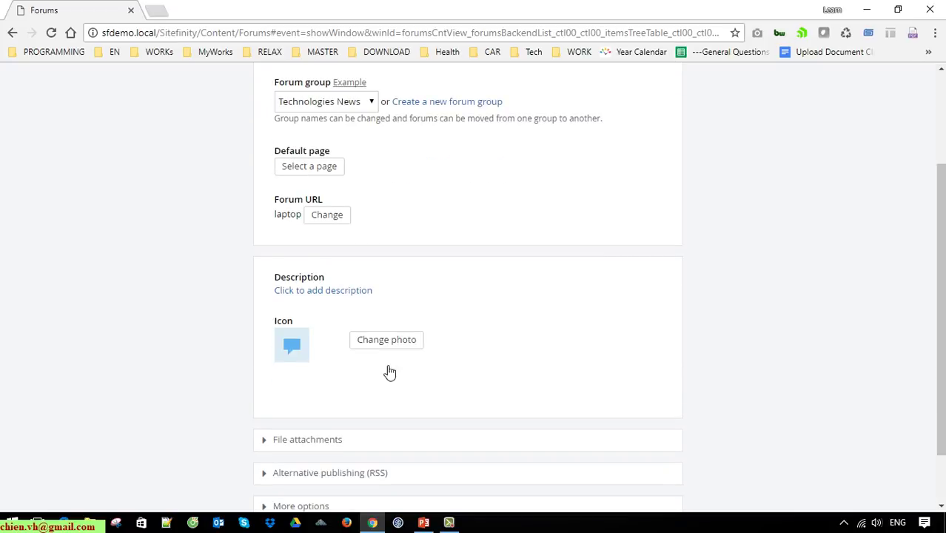
{"action": "scroll", "coordinate": [390, 372], "scroll_direction": "down", "scroll_amount": 2}
{"action": "left_click", "coordinate": [382, 274]}
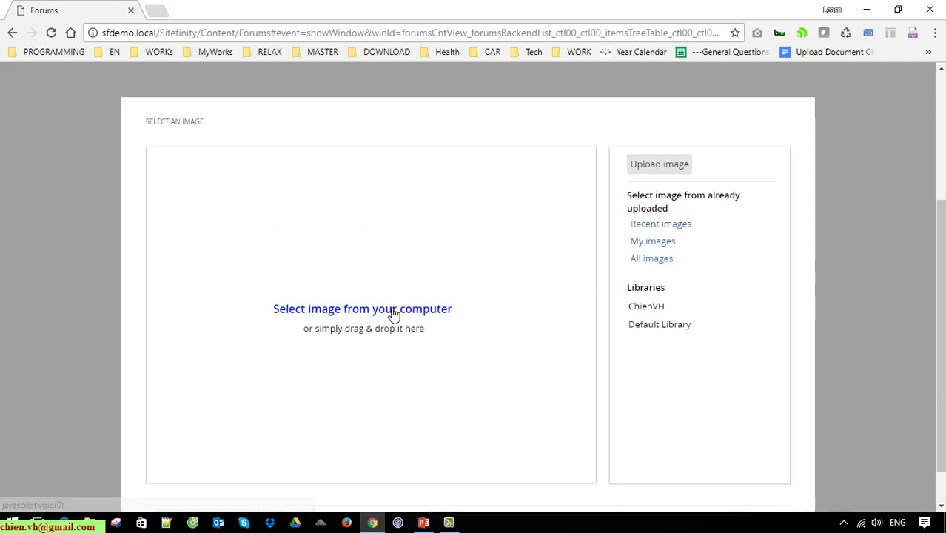
{"action": "left_click", "coordinate": [394, 311]}
{"action": "left_click", "coordinate": [324, 130]}
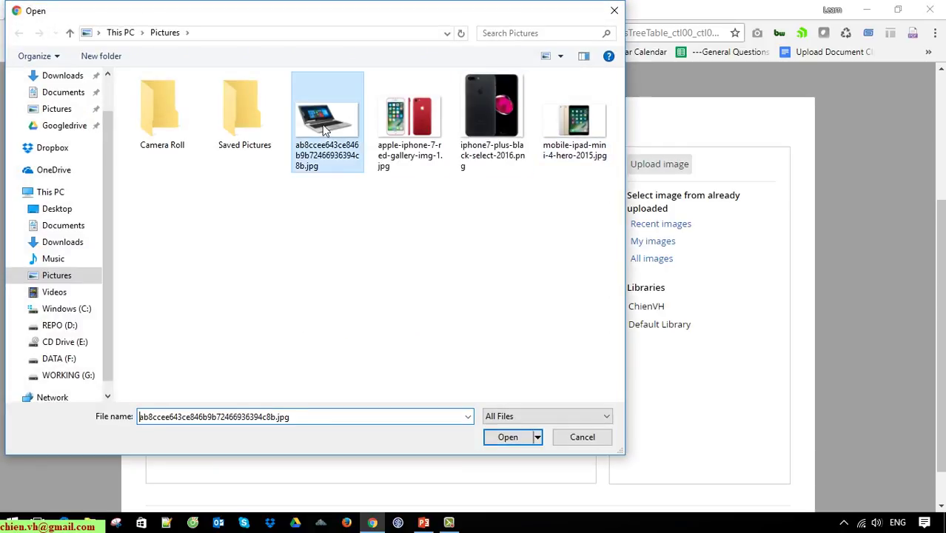
{"action": "left_click", "coordinate": [508, 437]}
{"action": "left_click", "coordinate": [169, 389]}
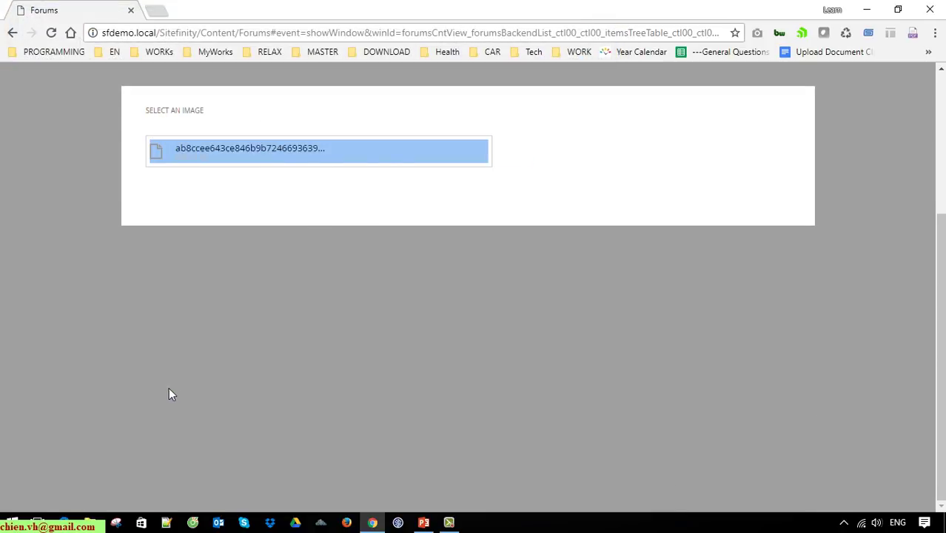
{"action": "scroll", "coordinate": [338, 387], "scroll_direction": "down", "scroll_amount": 4}
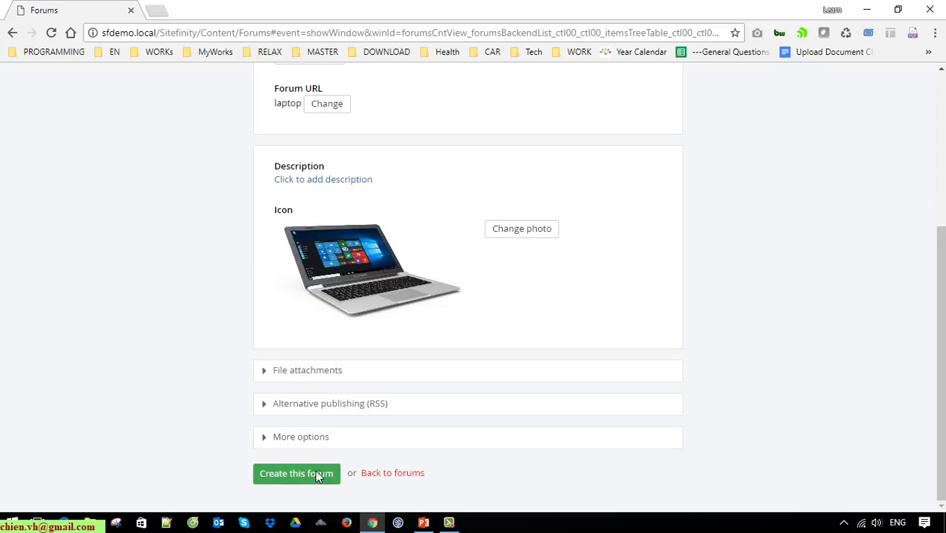
{"action": "left_click", "coordinate": [296, 474]}
{"action": "scroll", "coordinate": [302, 353], "scroll_direction": "down", "scroll_amount": 1}
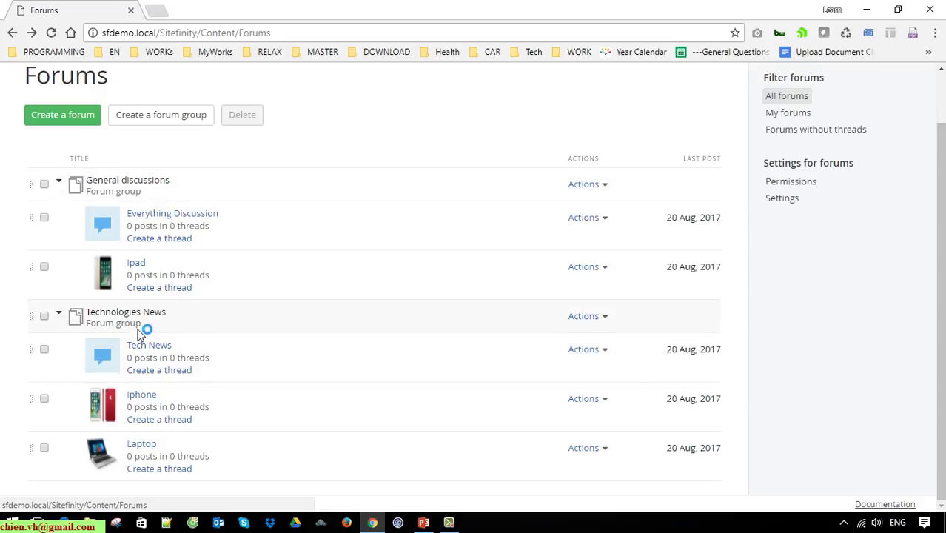
{"action": "scroll", "coordinate": [292, 290], "scroll_direction": "up", "scroll_amount": 1}
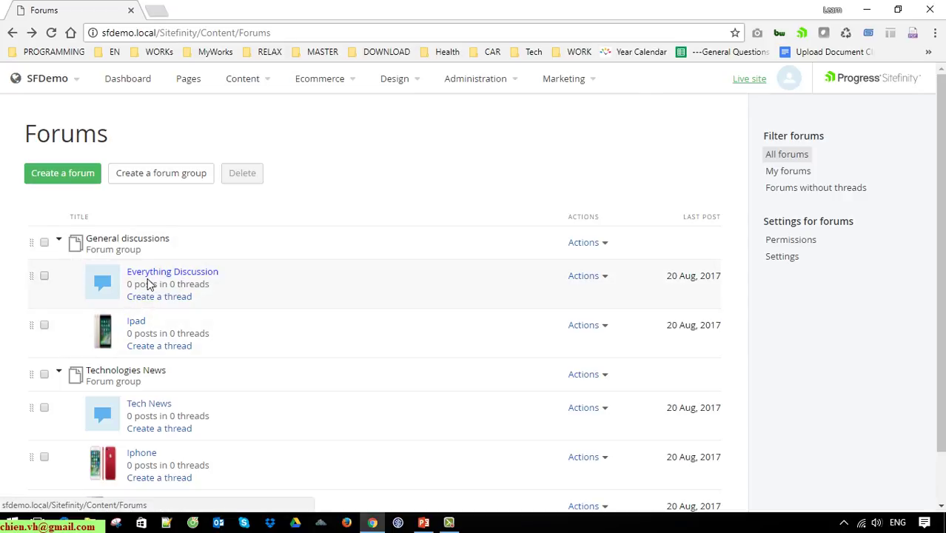
{"action": "scroll", "coordinate": [152, 289], "scroll_direction": "down", "scroll_amount": 1}
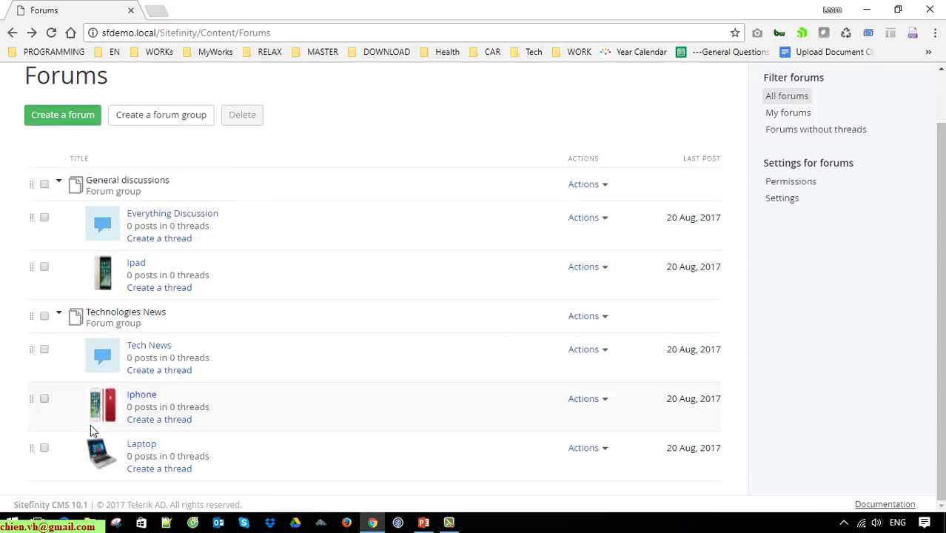
{"action": "scroll", "coordinate": [88, 333], "scroll_direction": "up", "scroll_amount": 1}
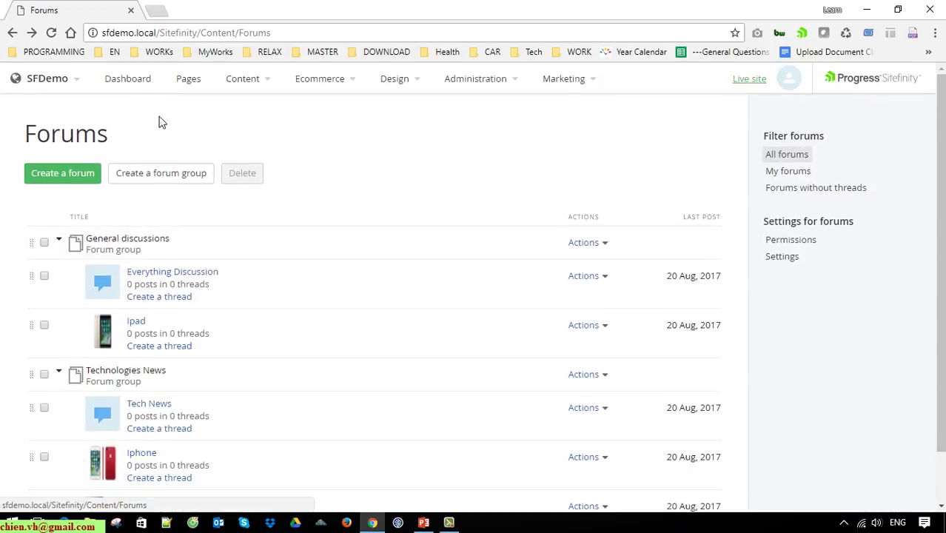
Create a top-level site page named "4rums" with the Right Sidebar, Header, Footer template and continue to adding content
{"action": "left_click", "coordinate": [200, 88]}
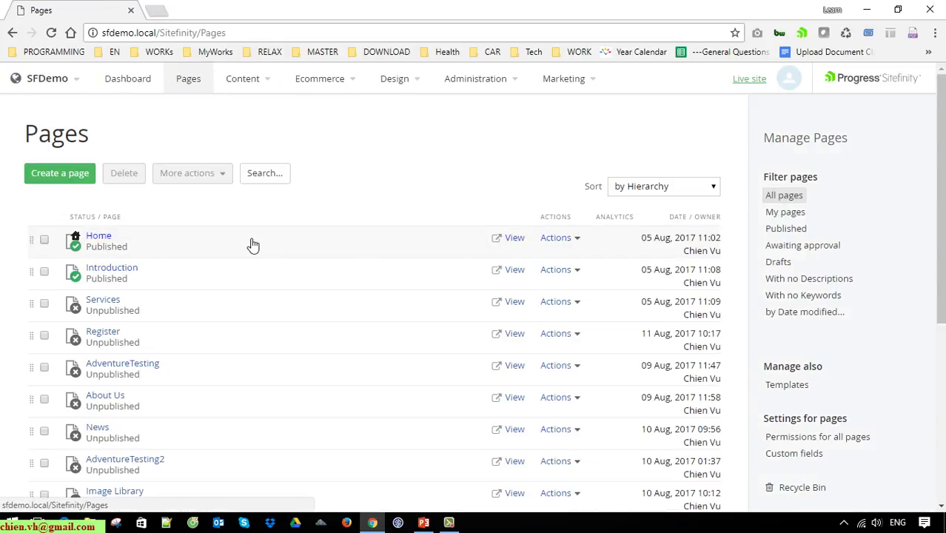
{"action": "left_click", "coordinate": [88, 177]}
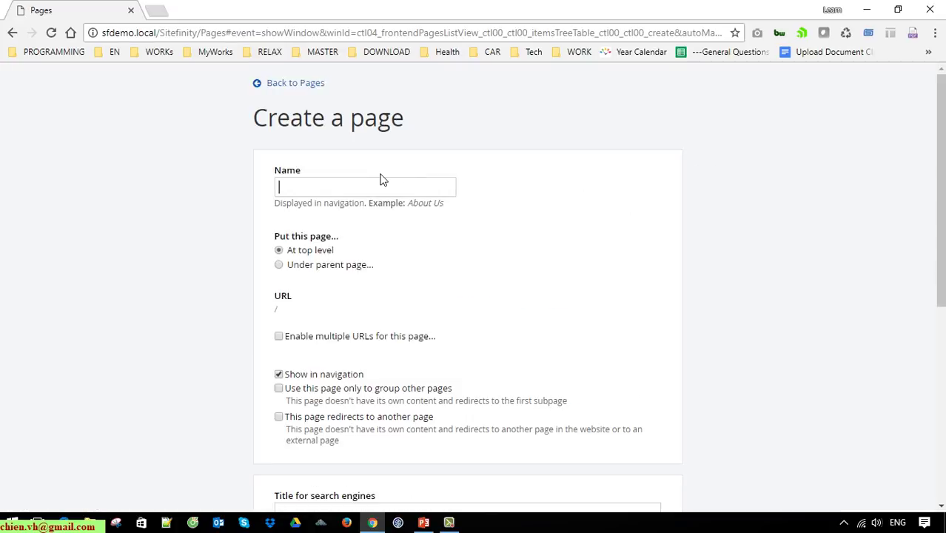
{"action": "type", "text": "4r"}
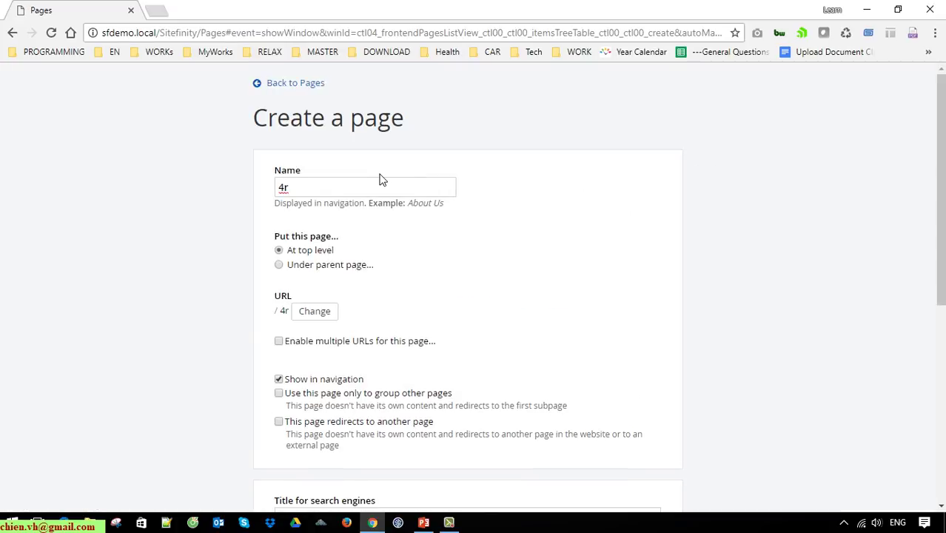
{"action": "type", "text": "ums"}
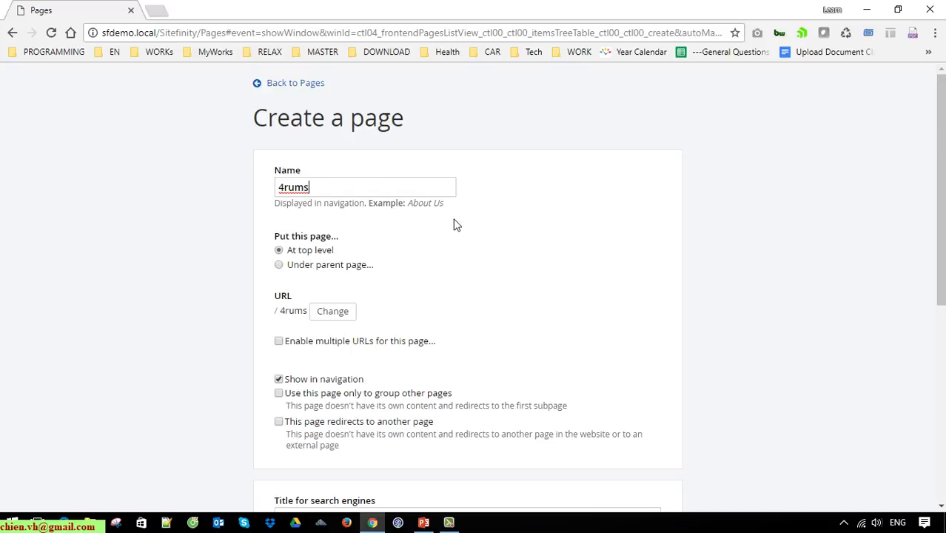
{"action": "scroll", "coordinate": [453, 230], "scroll_direction": "down", "scroll_amount": 5}
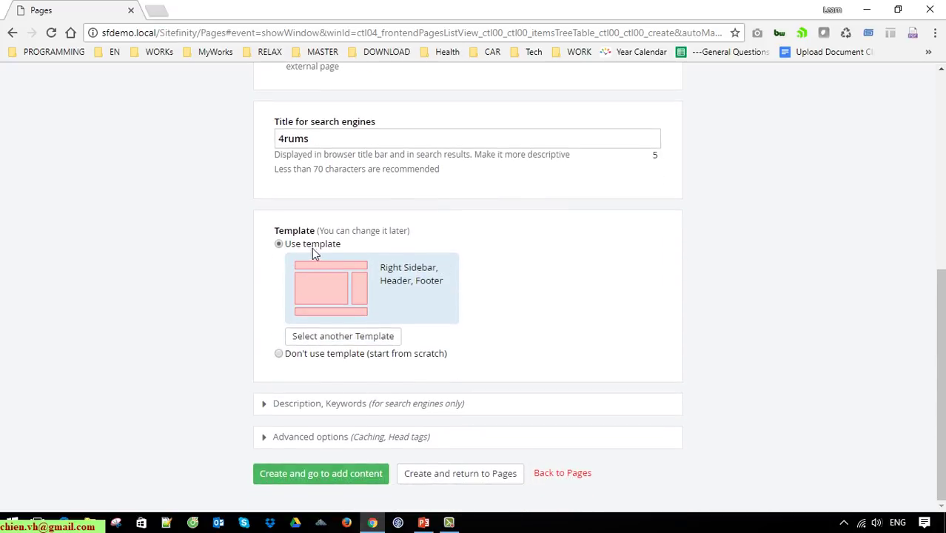
{"action": "left_click", "coordinate": [357, 478]}
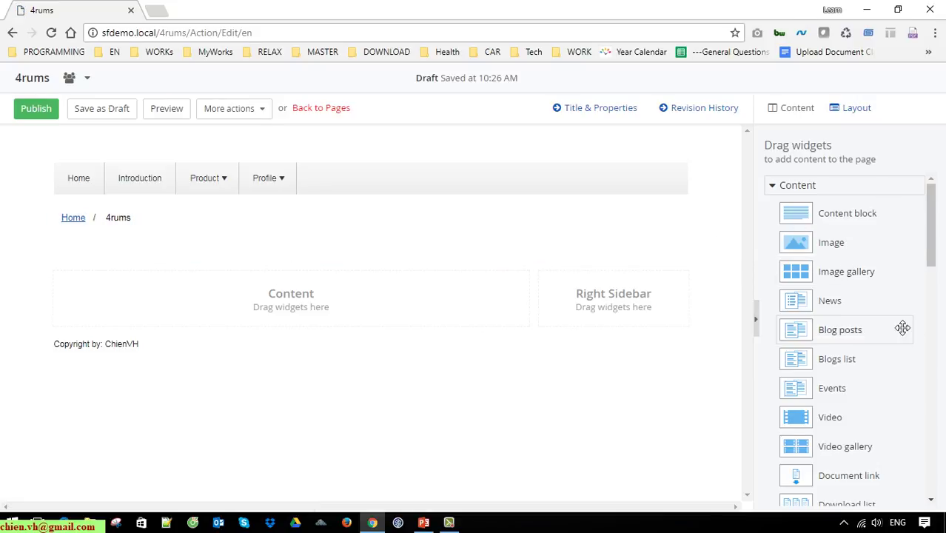
Add the Forums widget from the Content widget group to the page's Content area
{"action": "scroll", "coordinate": [903, 328], "scroll_direction": "down", "scroll_amount": 3}
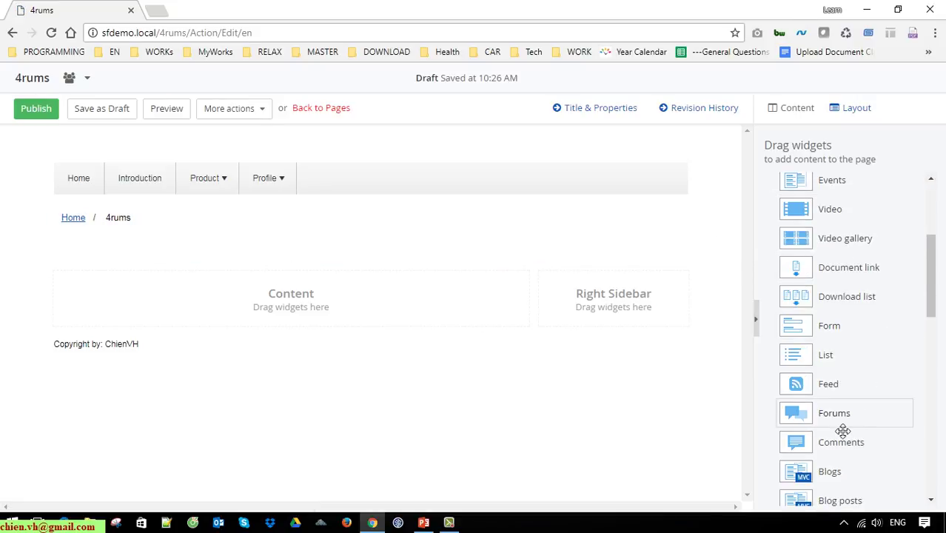
{"action": "scroll", "coordinate": [884, 420], "scroll_direction": "down", "scroll_amount": 1}
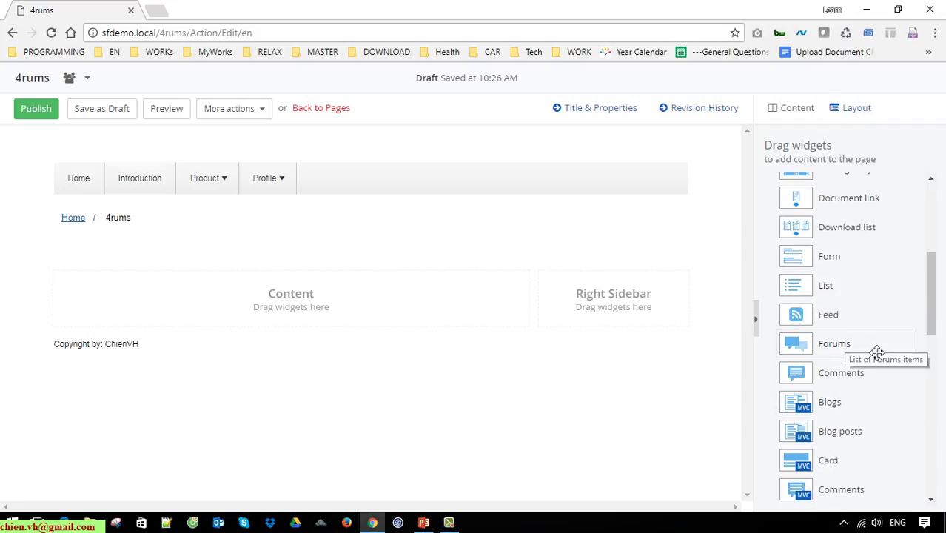
{"action": "left_click", "coordinate": [932, 291]}
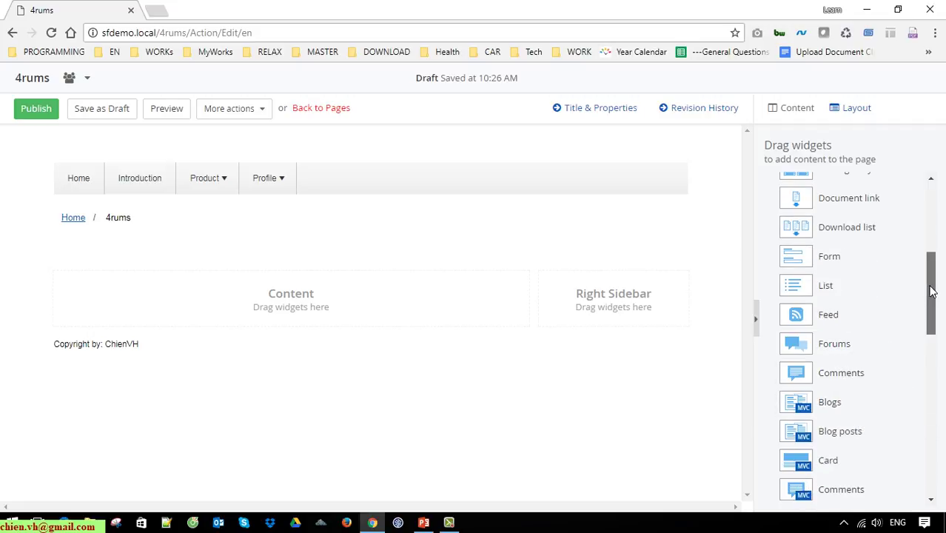
{"action": "left_click_drag", "start_coordinate": [932, 291], "coordinate": [936, 453]}
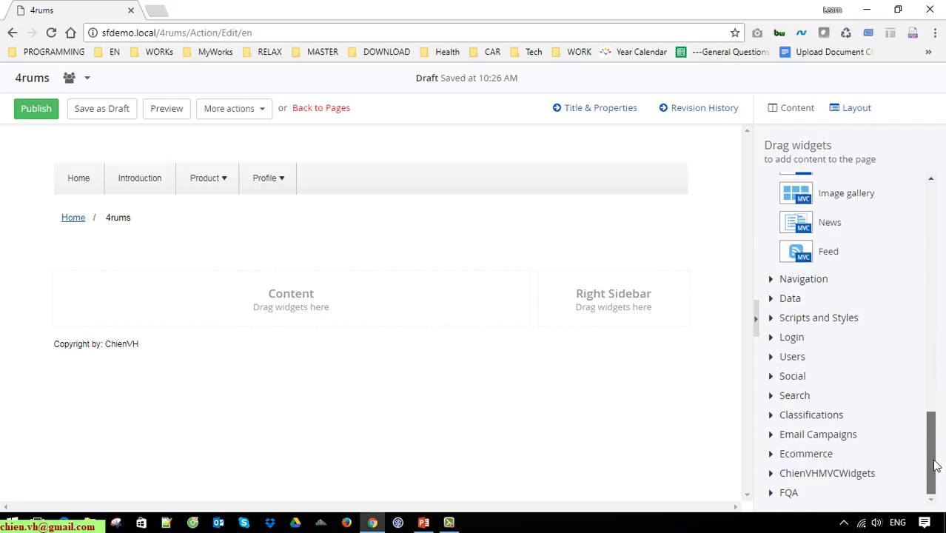
{"action": "left_click", "coordinate": [774, 280]}
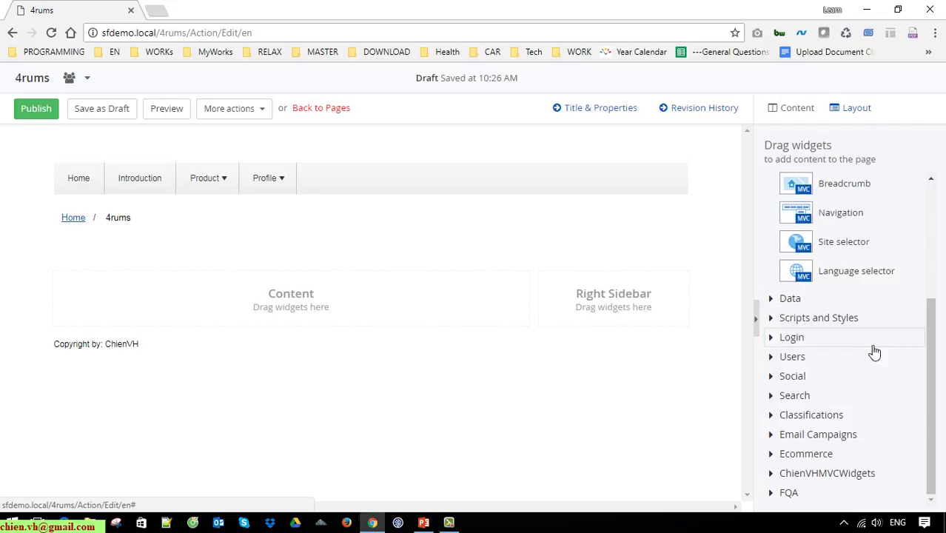
{"action": "scroll", "coordinate": [888, 377], "scroll_direction": "up", "scroll_amount": 3}
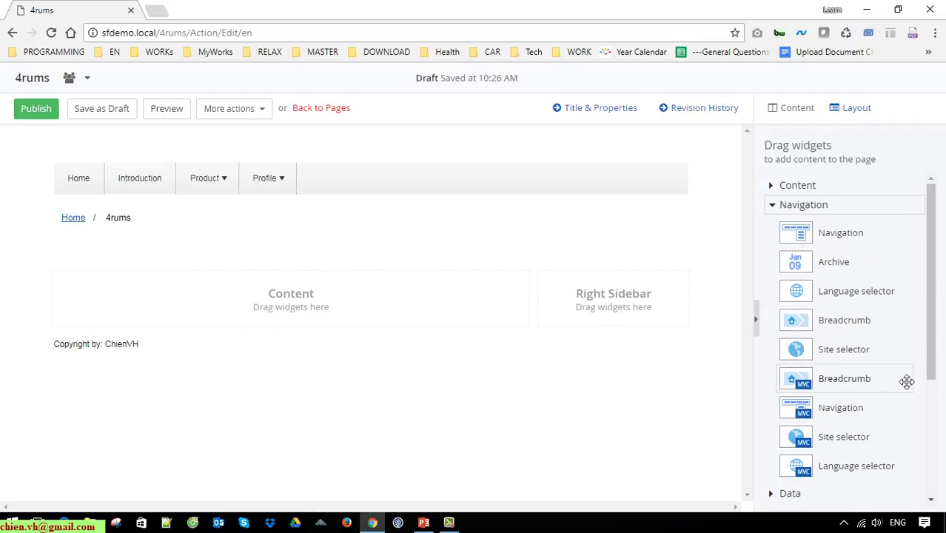
{"action": "left_click", "coordinate": [814, 185]}
{"action": "left_click_drag", "start_coordinate": [932, 254], "coordinate": [932, 311]}
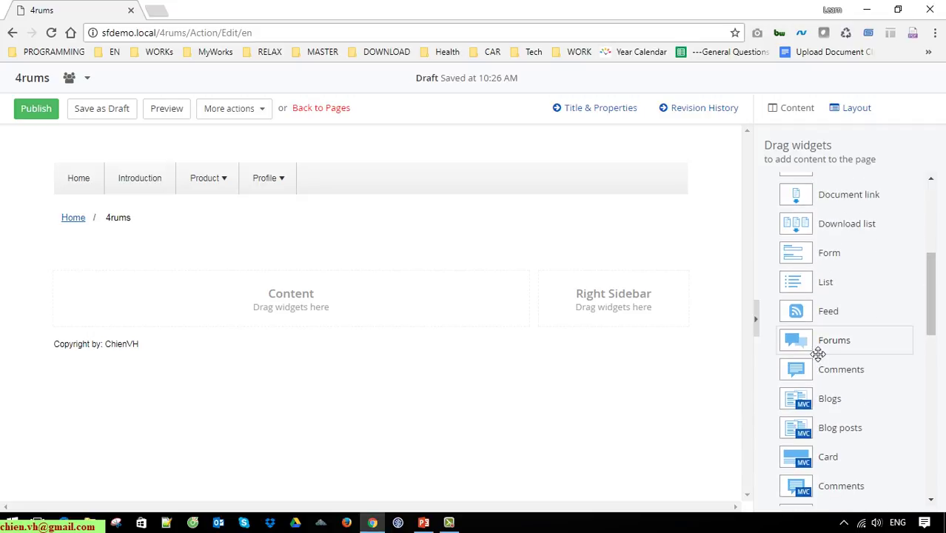
{"action": "left_click_drag", "start_coordinate": [821, 347], "coordinate": [160, 311]}
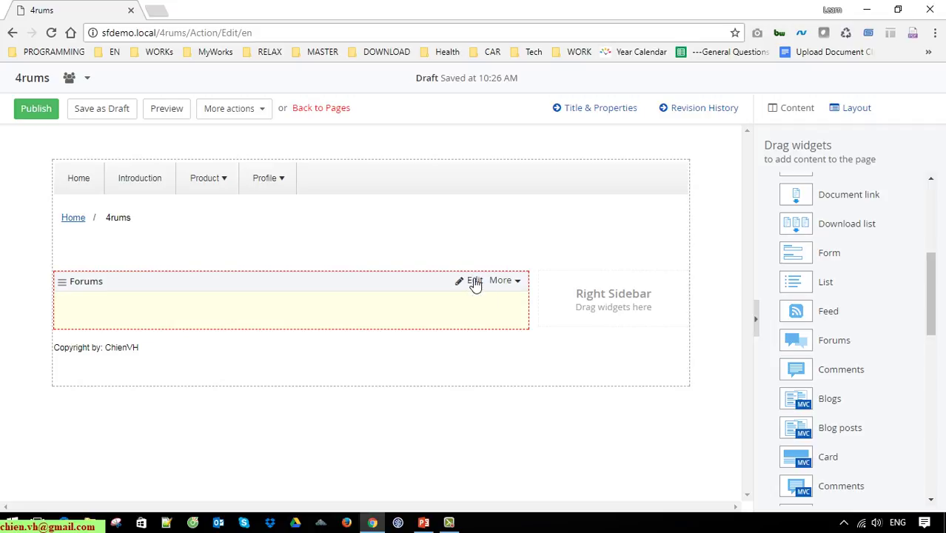
Look over the embedded forum list, then examine the Forums widget's functionality, display and user profile page settings
{"action": "scroll", "coordinate": [548, 363], "scroll_direction": "down", "scroll_amount": 4}
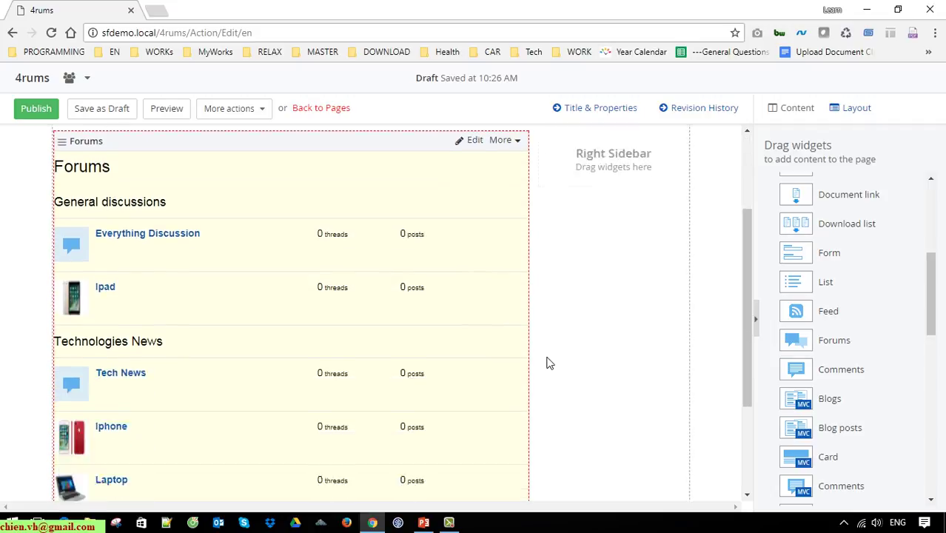
{"action": "scroll", "coordinate": [547, 355], "scroll_direction": "up", "scroll_amount": 4}
{"action": "scroll", "coordinate": [545, 348], "scroll_direction": "down", "scroll_amount": 4}
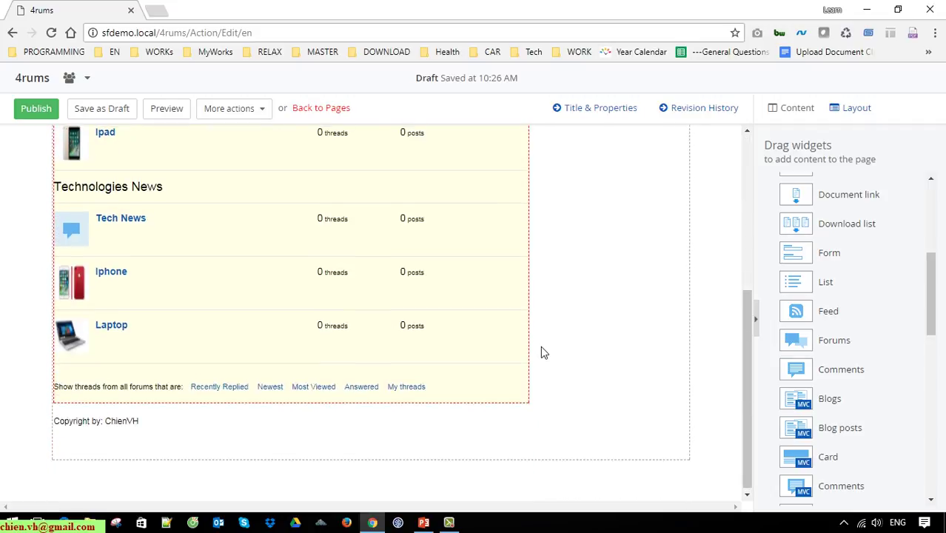
{"action": "scroll", "coordinate": [542, 346], "scroll_direction": "up", "scroll_amount": 4}
{"action": "left_click", "coordinate": [480, 262]}
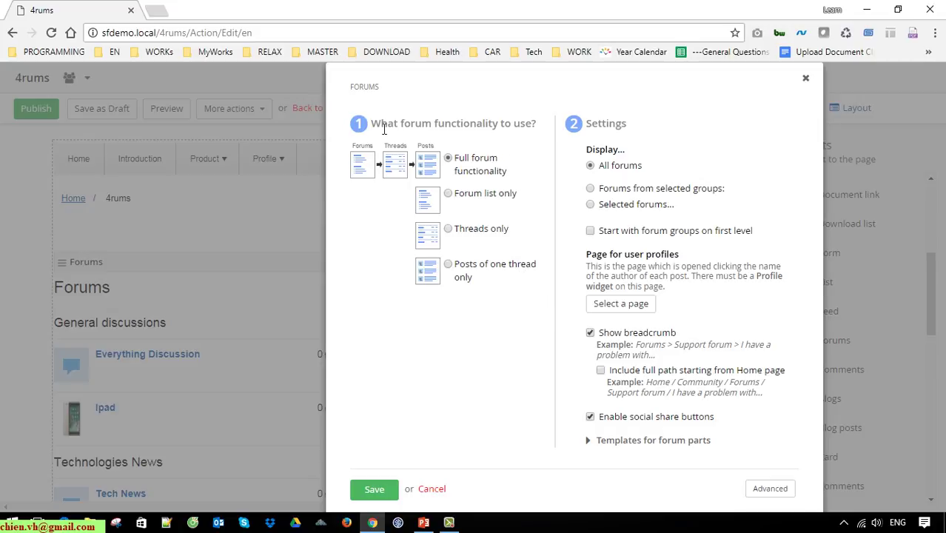
{"action": "left_click_drag", "start_coordinate": [372, 124], "coordinate": [542, 126]}
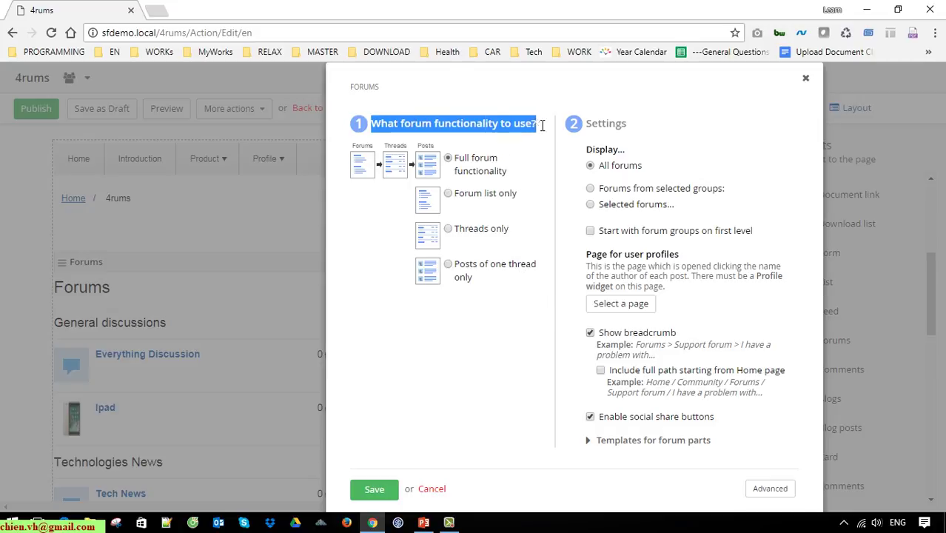
{"action": "left_click", "coordinate": [528, 94]}
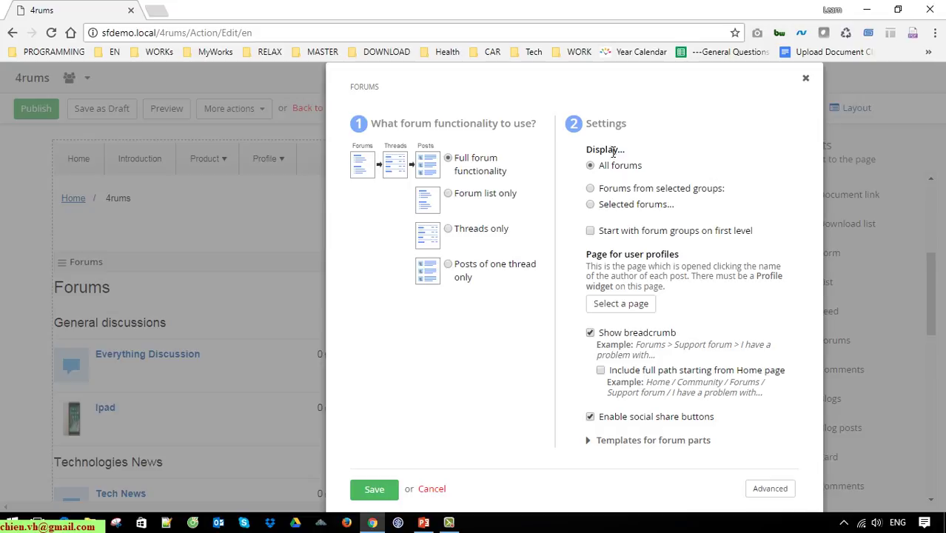
{"action": "double_click", "coordinate": [603, 126]}
{"action": "double_click", "coordinate": [611, 153]}
{"action": "left_click", "coordinate": [648, 170]}
{"action": "left_click_drag", "start_coordinate": [650, 170], "coordinate": [597, 169]}
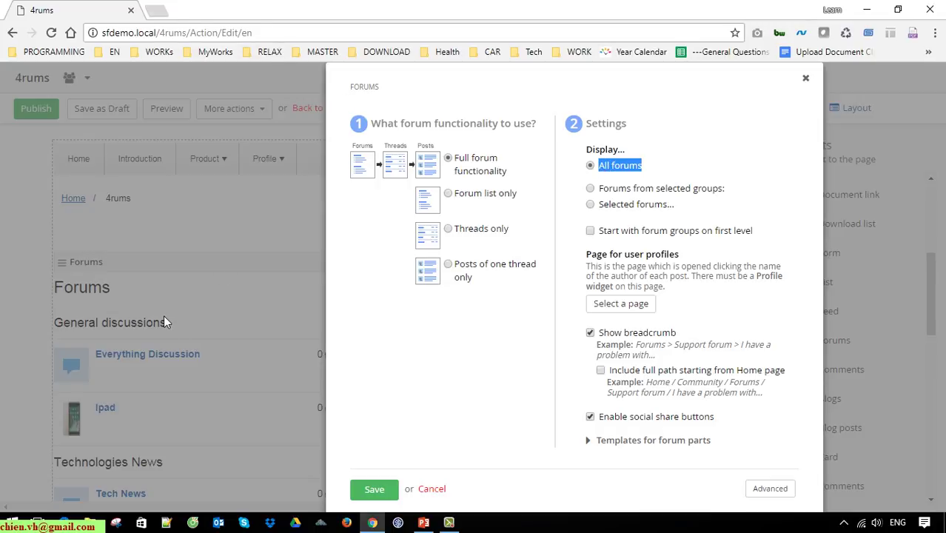
{"action": "left_click", "coordinate": [702, 142]}
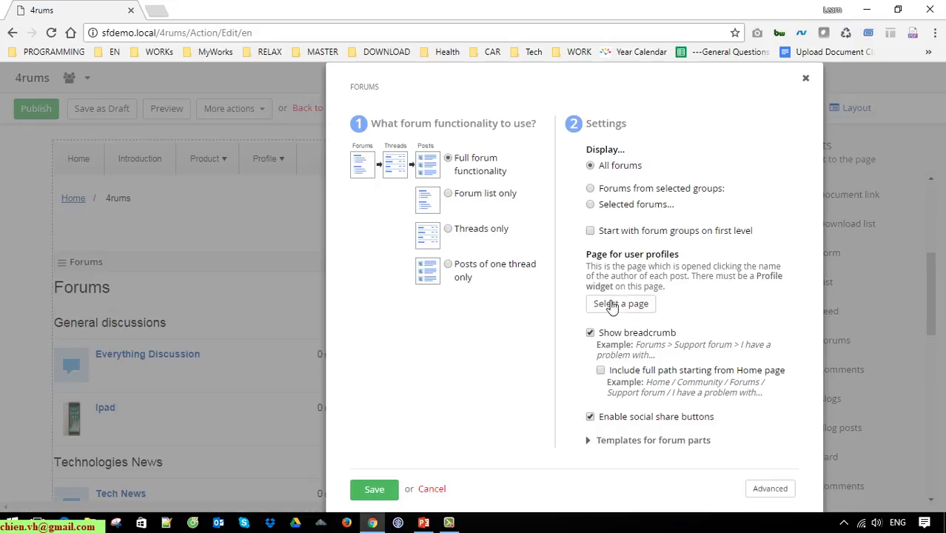
{"action": "left_click_drag", "start_coordinate": [670, 257], "coordinate": [700, 256]}
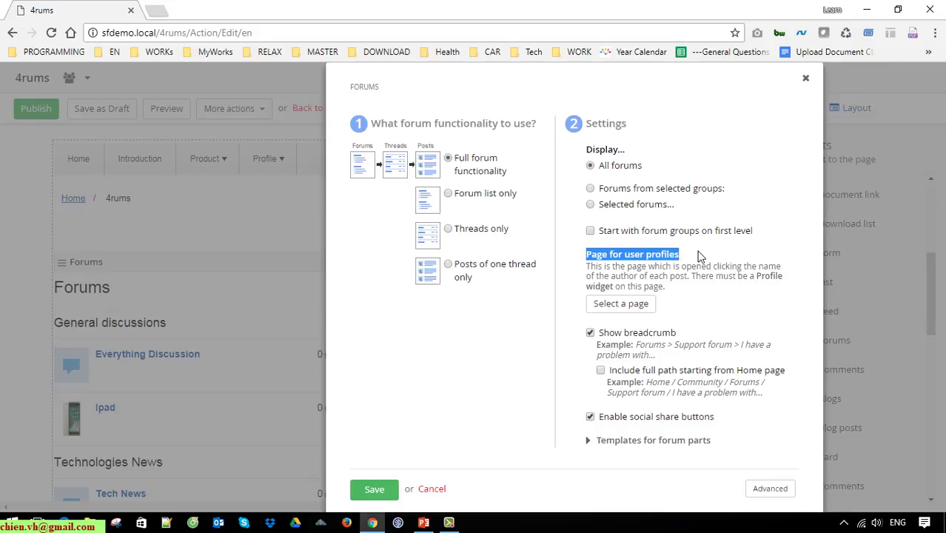
{"action": "left_click", "coordinate": [724, 292]}
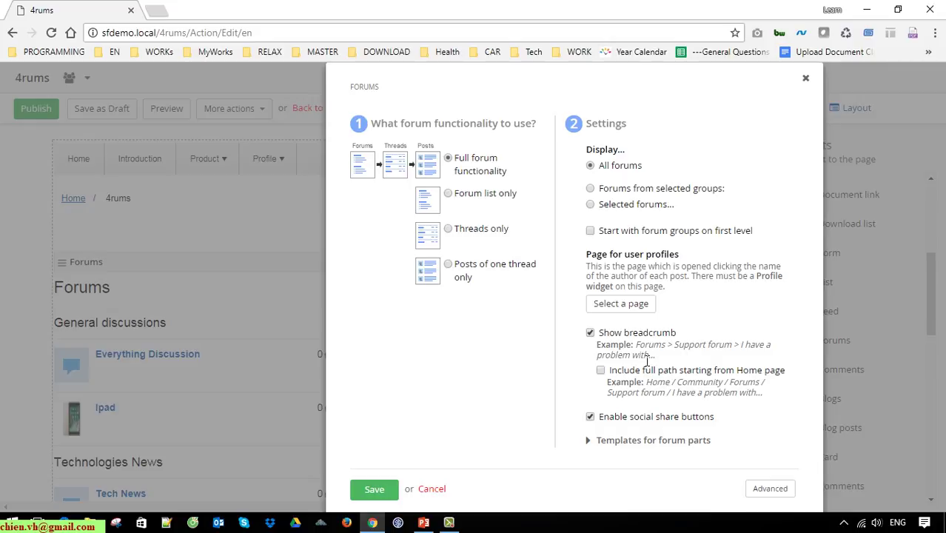
Expand the templates for forum parts and save the Forums widget with full forum functionality and all forums displayed
{"action": "left_click", "coordinate": [597, 444]}
{"action": "scroll", "coordinate": [765, 408], "scroll_direction": "down", "scroll_amount": 3}
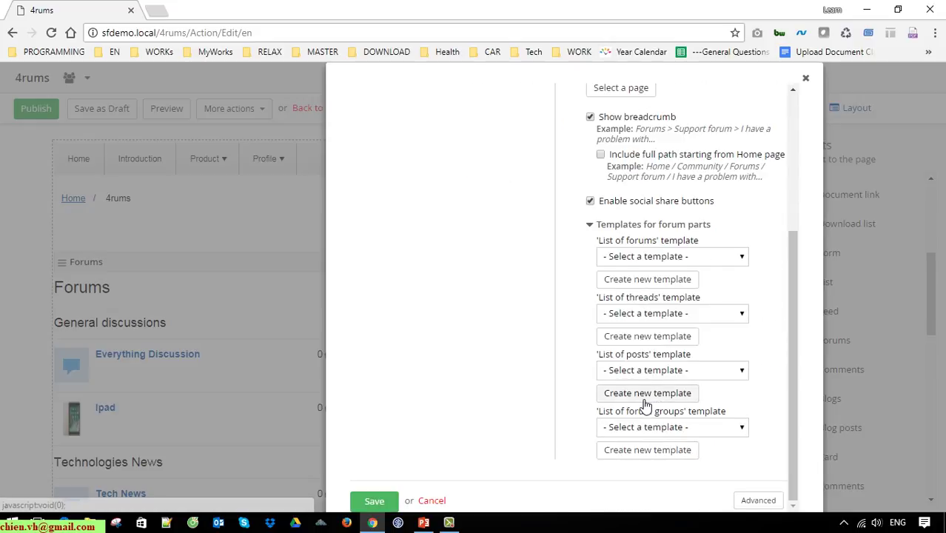
{"action": "scroll", "coordinate": [756, 374], "scroll_direction": "up", "scroll_amount": 3}
{"action": "scroll", "coordinate": [776, 375], "scroll_direction": "down", "scroll_amount": 5}
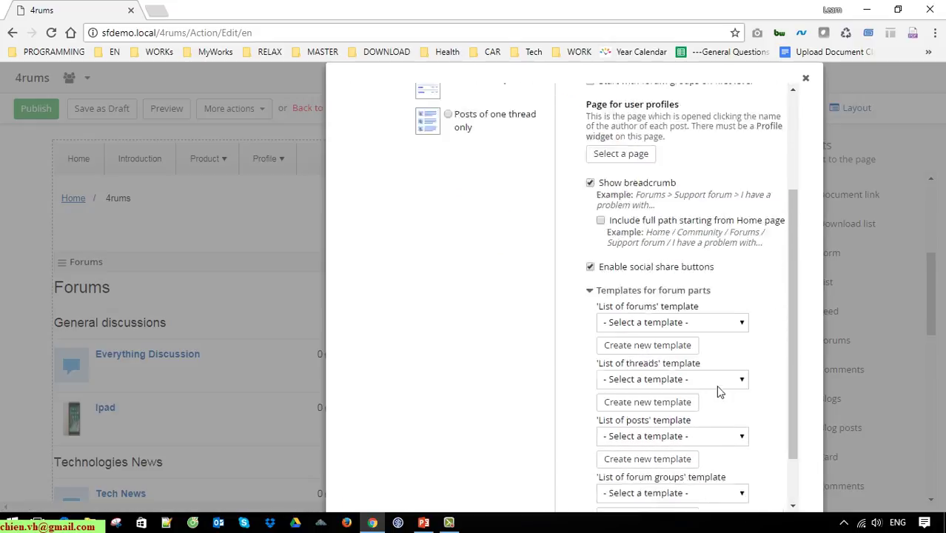
{"action": "left_click", "coordinate": [371, 501]}
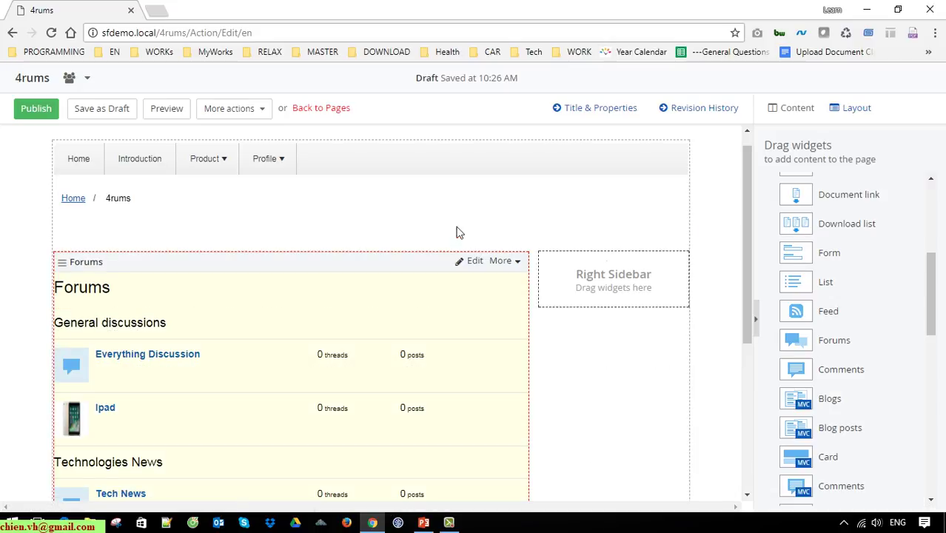
Publish the 4rums page and open it on the live site from the pages list
{"action": "scroll", "coordinate": [590, 387], "scroll_direction": "down", "scroll_amount": 4}
{"action": "scroll", "coordinate": [577, 389], "scroll_direction": "up", "scroll_amount": 2}
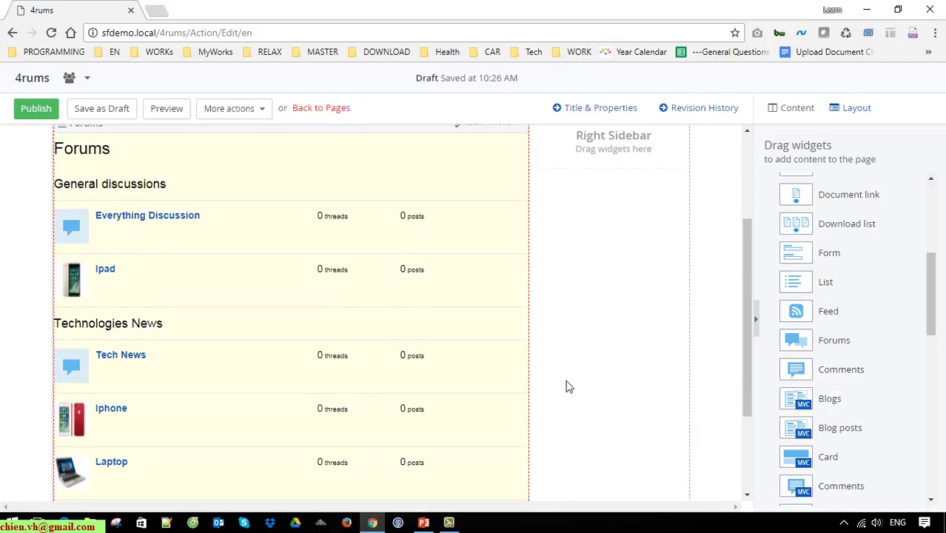
{"action": "left_click", "coordinate": [35, 108]}
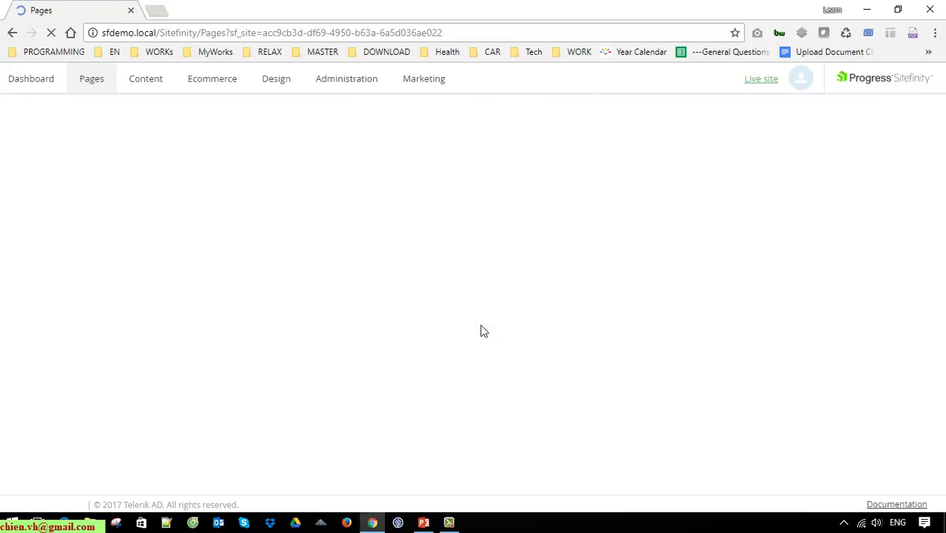
{"action": "scroll", "coordinate": [275, 394], "scroll_direction": "down", "scroll_amount": 5}
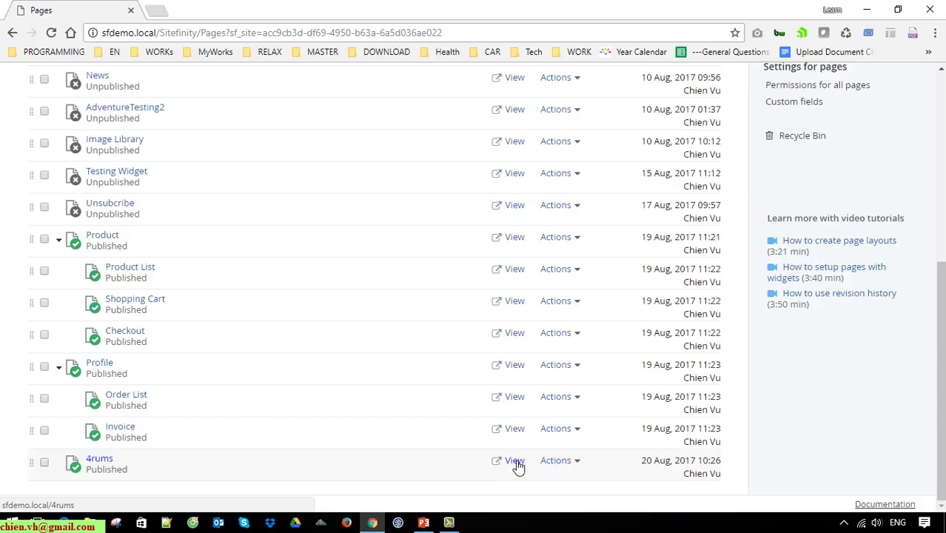
{"action": "left_click", "coordinate": [515, 462]}
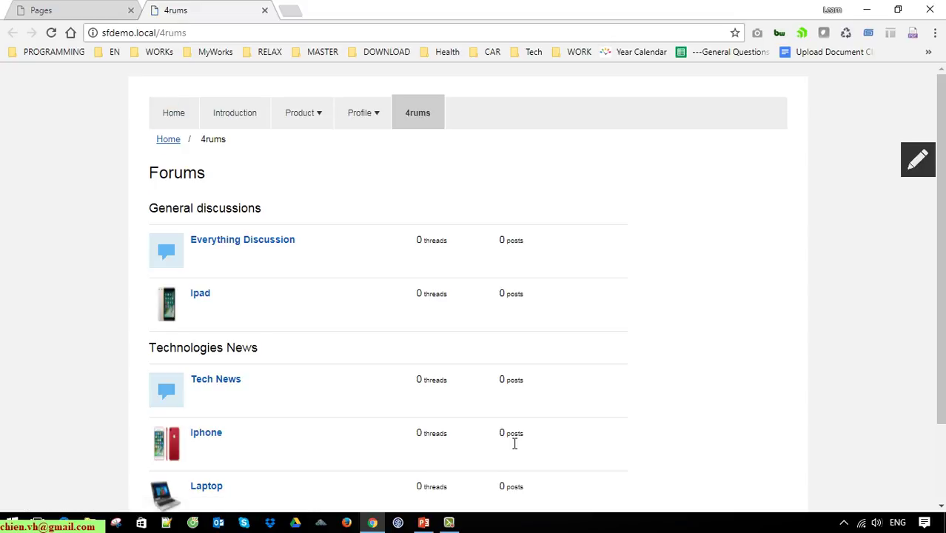
Examine the forum groups and the forums listed under each on the live 4rums page
{"action": "scroll", "coordinate": [393, 387], "scroll_direction": "down", "scroll_amount": 2}
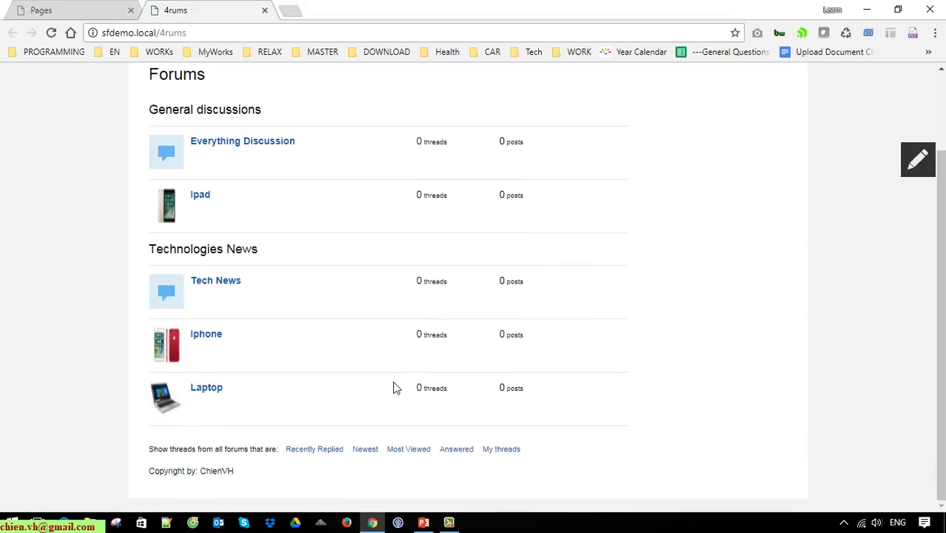
{"action": "scroll", "coordinate": [302, 338], "scroll_direction": "up", "scroll_amount": 2}
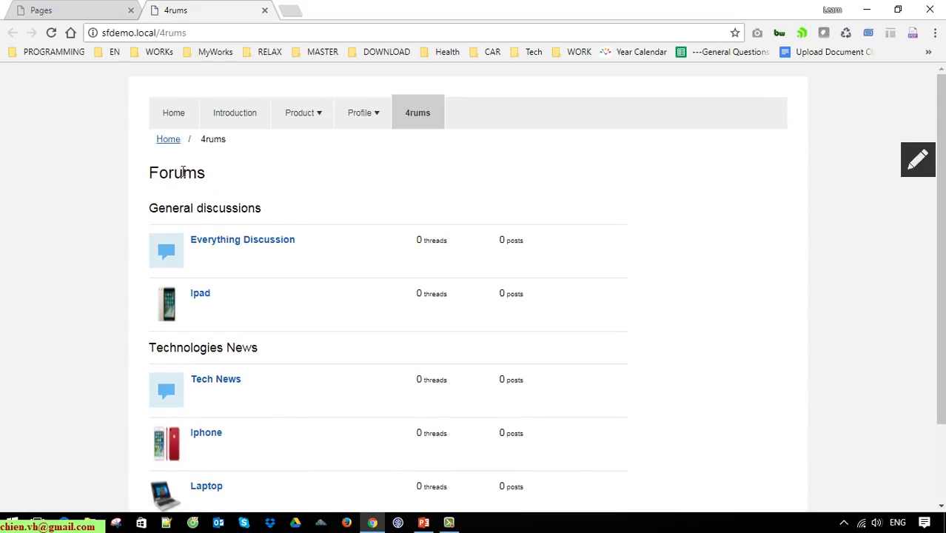
{"action": "double_click", "coordinate": [183, 172]}
{"action": "left_click", "coordinate": [295, 182]}
{"action": "left_click_drag", "start_coordinate": [150, 210], "coordinate": [305, 207]}
{"action": "left_click", "coordinate": [109, 357]}
{"action": "left_click_drag", "start_coordinate": [148, 208], "coordinate": [287, 341]}
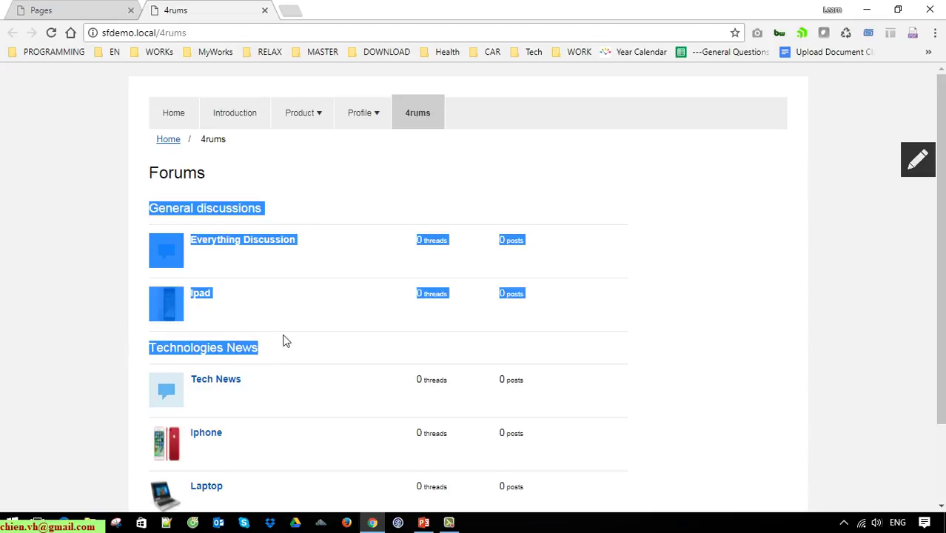
{"action": "left_click", "coordinate": [322, 353]}
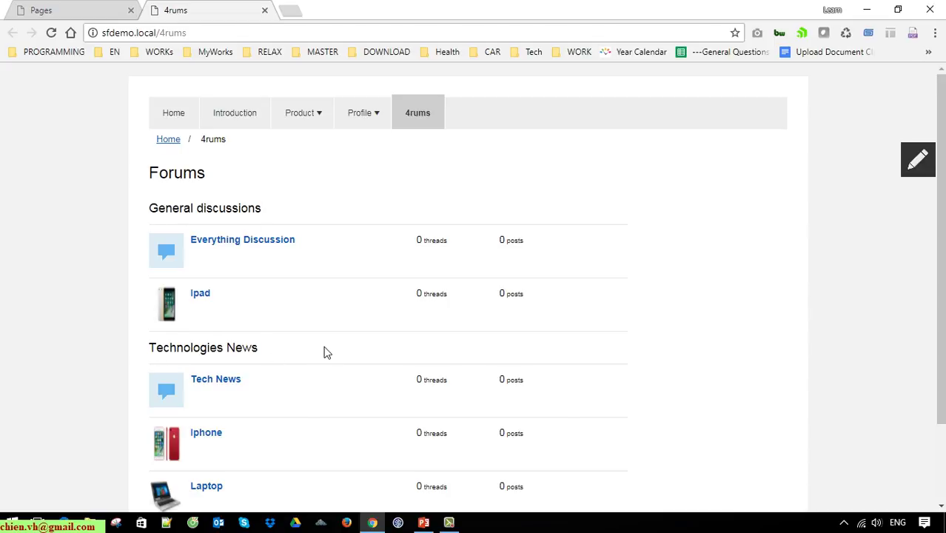
{"action": "left_click_drag", "start_coordinate": [156, 218], "coordinate": [302, 209]}
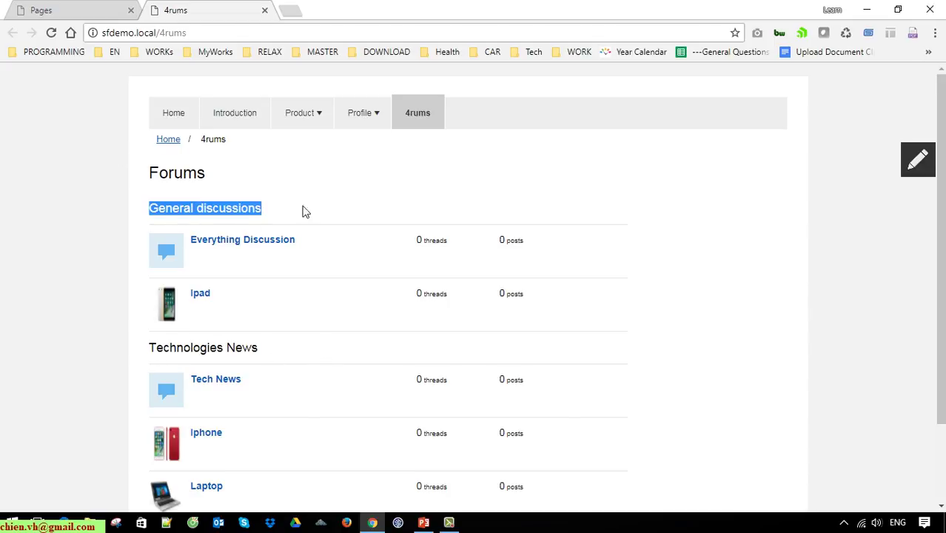
In the backend forums list, move the Ipad forum into the Technologies News group, between Iphone and Laptop
{"action": "left_click", "coordinate": [303, 211]}
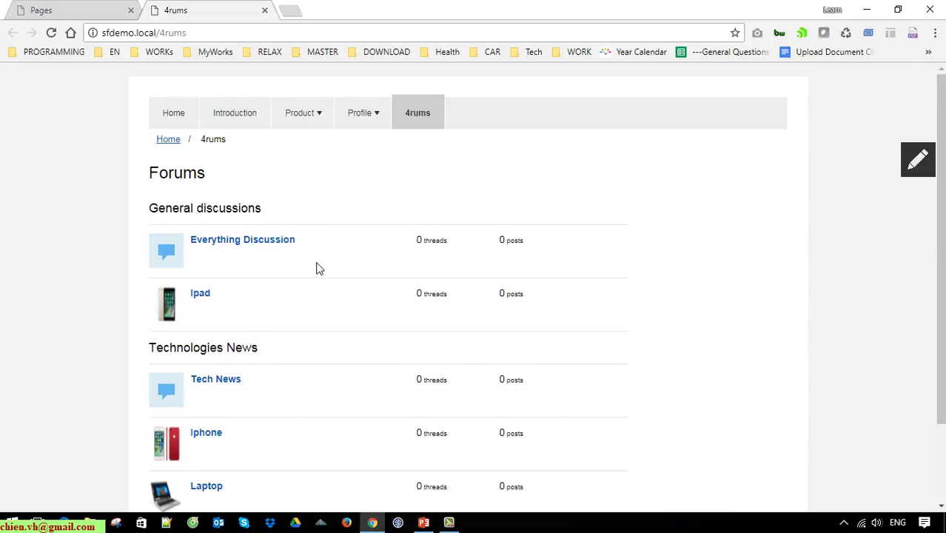
{"action": "scroll", "coordinate": [317, 266], "scroll_direction": "down", "scroll_amount": 1}
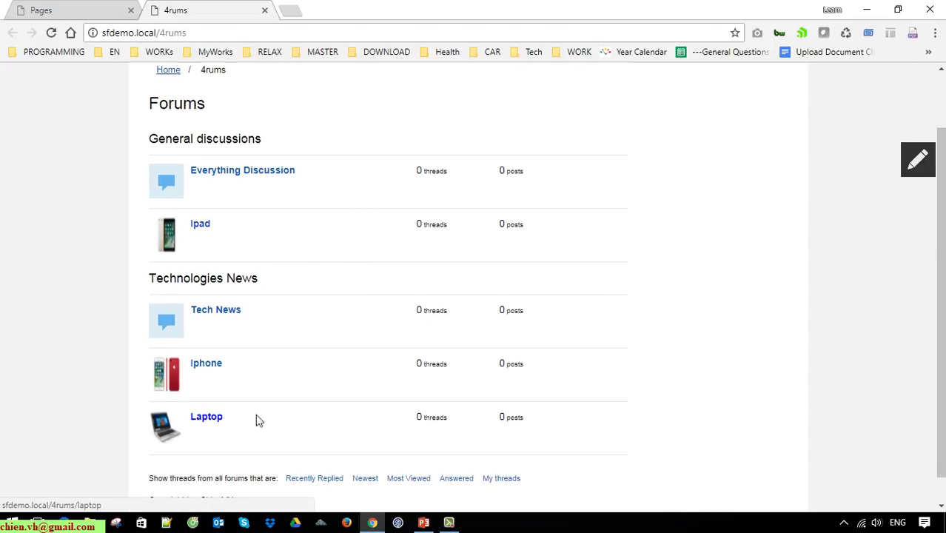
{"action": "left_click", "coordinate": [111, 9]}
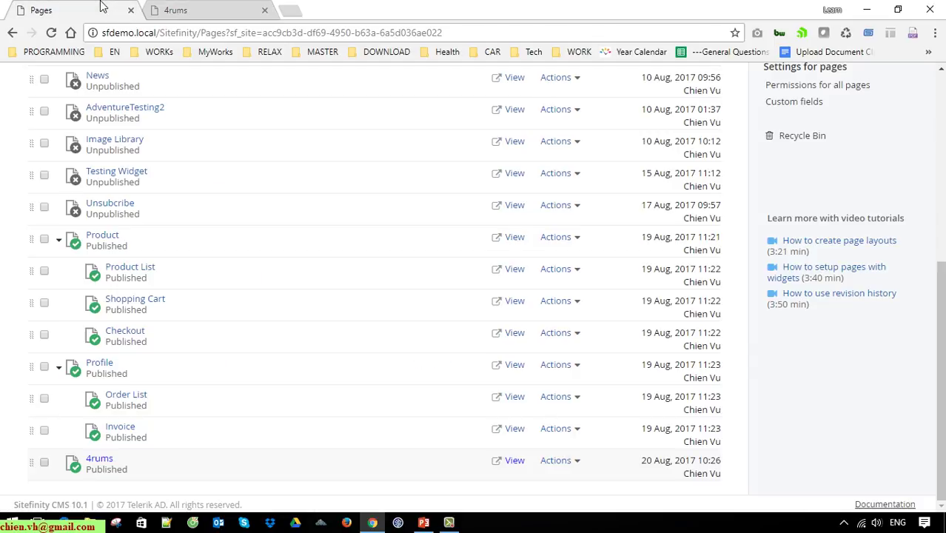
{"action": "scroll", "coordinate": [185, 165], "scroll_direction": "up", "scroll_amount": 10}
{"action": "mouse_move", "coordinate": [245, 80]}
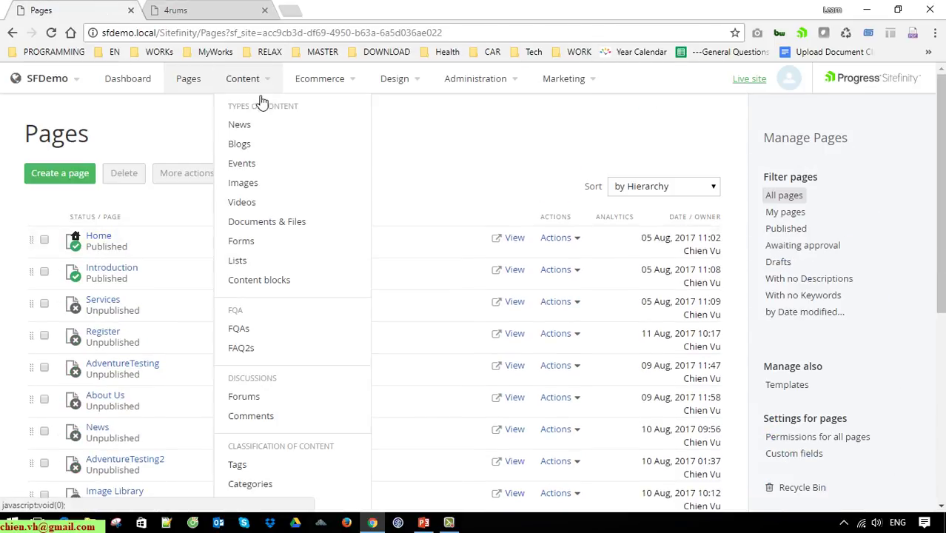
{"action": "left_click", "coordinate": [242, 404]}
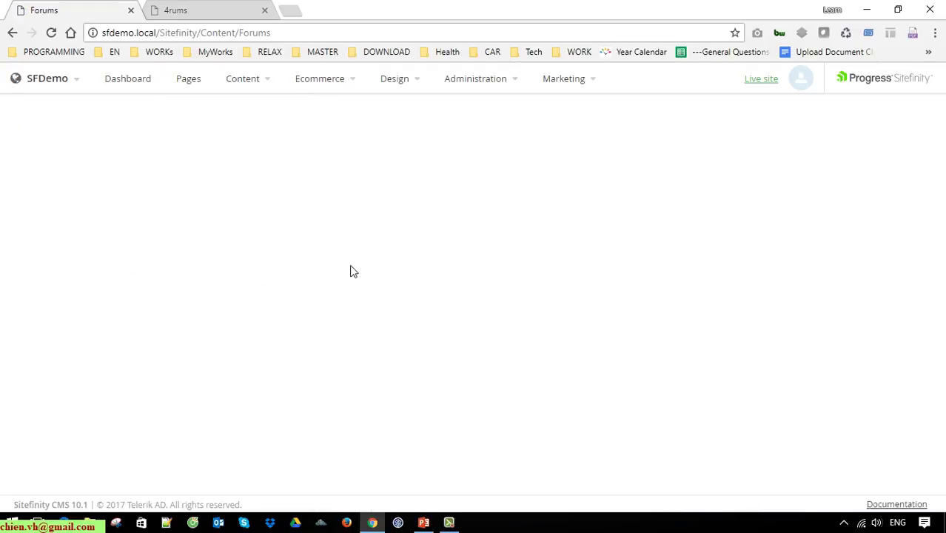
{"action": "scroll", "coordinate": [343, 280], "scroll_direction": "down", "scroll_amount": 1}
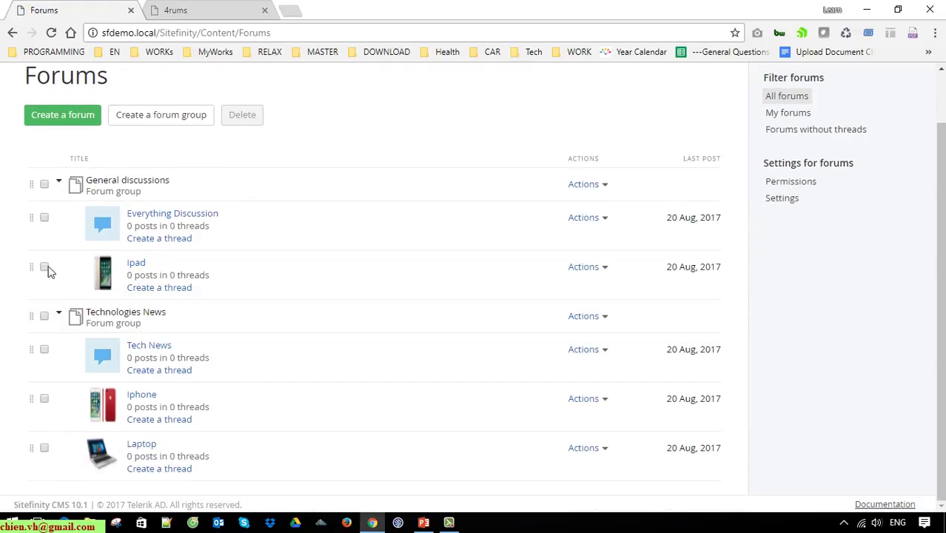
{"action": "left_click_drag", "start_coordinate": [33, 273], "coordinate": [63, 429]}
{"action": "scroll", "coordinate": [408, 279], "scroll_direction": "up", "scroll_amount": 3}
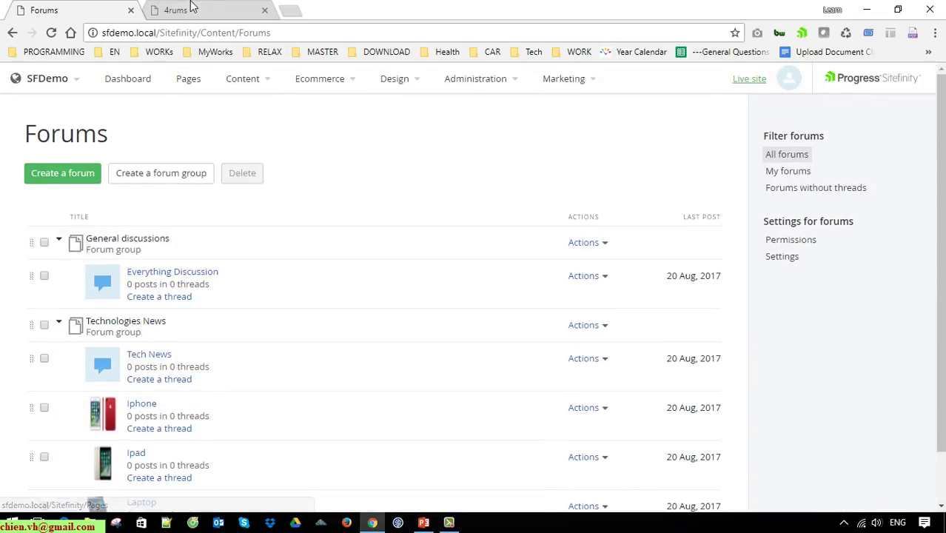
Reload the live 4rums page and check the forums listed under each group
{"action": "left_click", "coordinate": [178, 10]}
{"action": "left_click", "coordinate": [51, 33]}
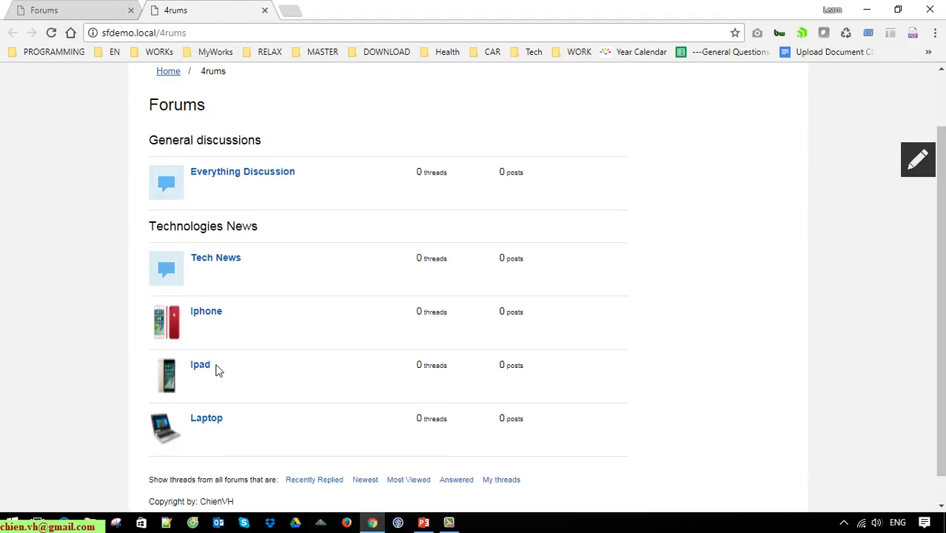
{"action": "scroll", "coordinate": [233, 247], "scroll_direction": "up", "scroll_amount": 1}
{"action": "scroll", "coordinate": [271, 410], "scroll_direction": "down", "scroll_amount": 1}
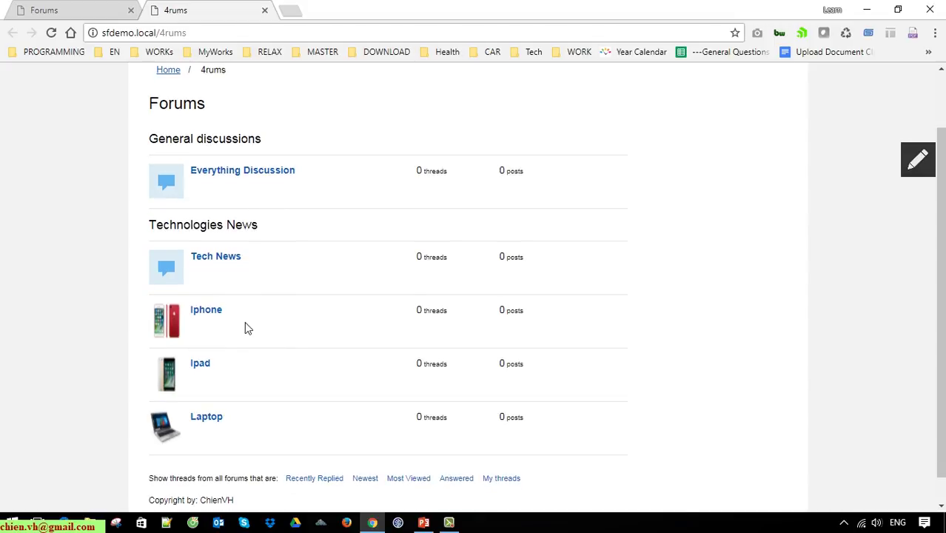
Start a new thread in the live Iphone forum with the title "Waiting for iphone 8?"
{"action": "left_click", "coordinate": [206, 315]}
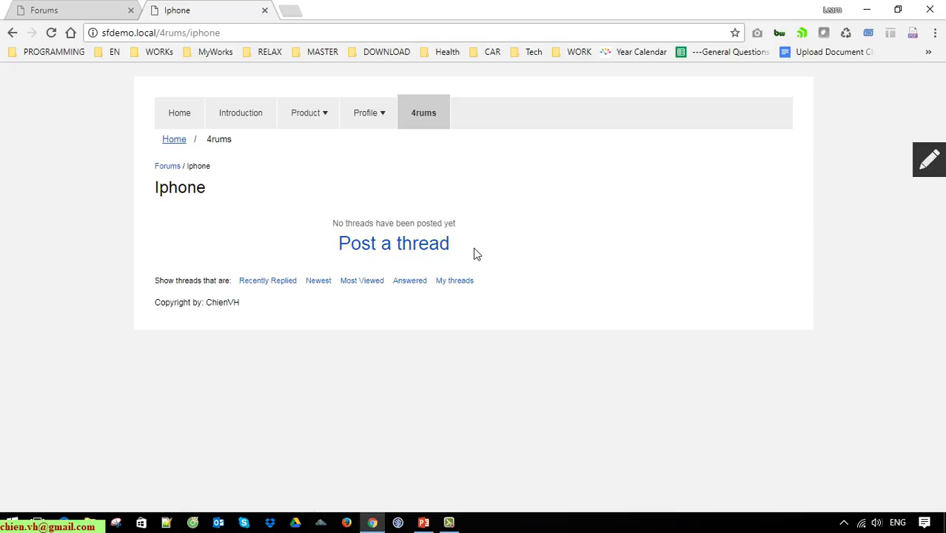
{"action": "left_click", "coordinate": [421, 246]}
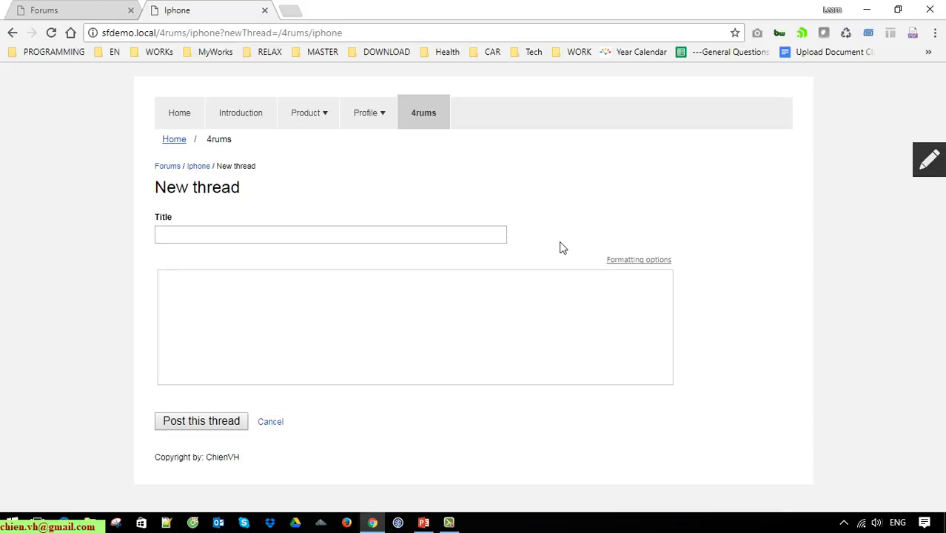
{"action": "left_click", "coordinate": [471, 244]}
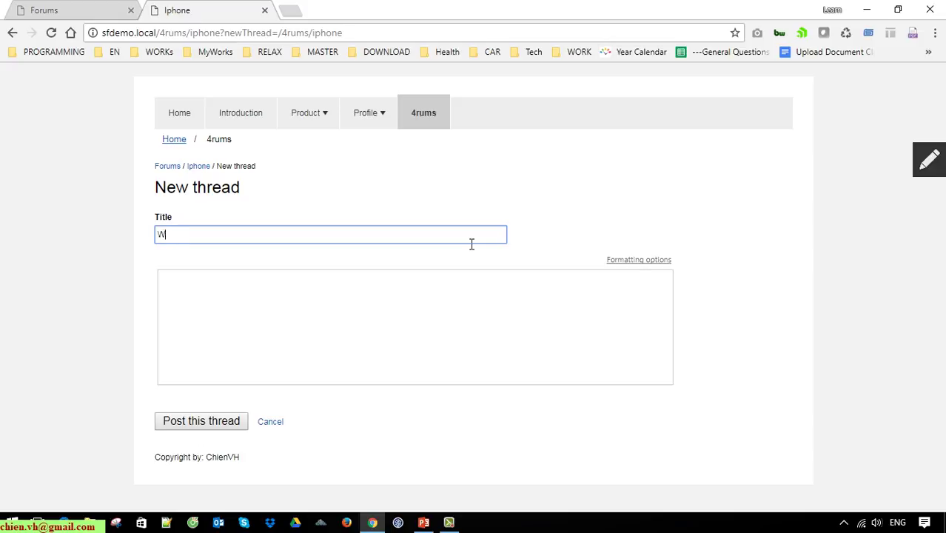
{"action": "type", "text": "Waiting for iphone 8?"}
{"action": "left_click", "coordinate": [379, 311]}
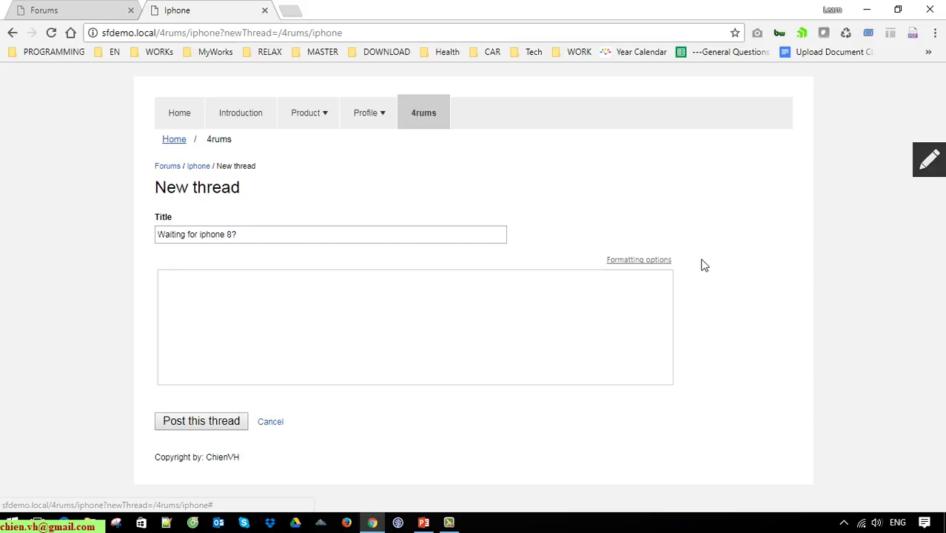
Show the formatting options and post the message "I'm waiting for the iphone 8 in the Sep 2017, who wants to have an iphone like me?"
{"action": "left_click", "coordinate": [658, 262]}
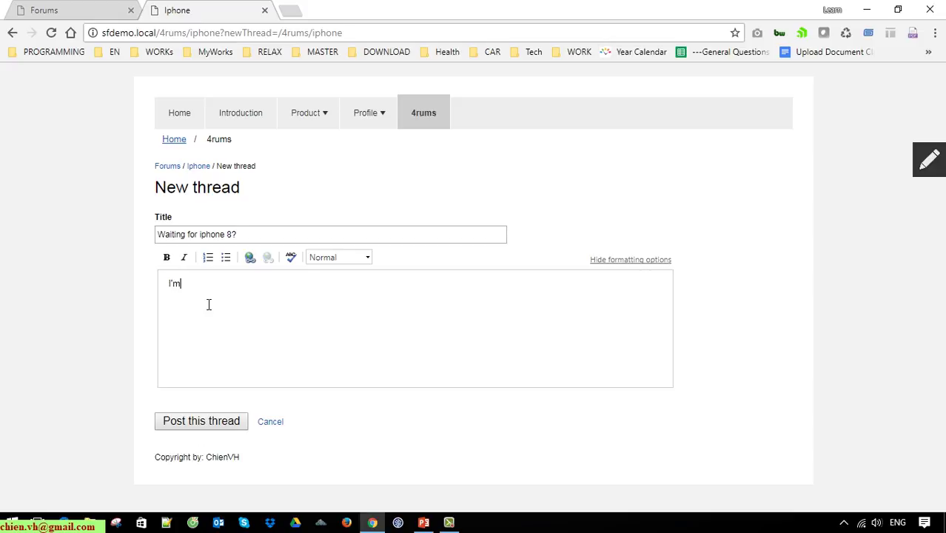
{"action": "type", "text": "waiting for the iphone 8 in the "}
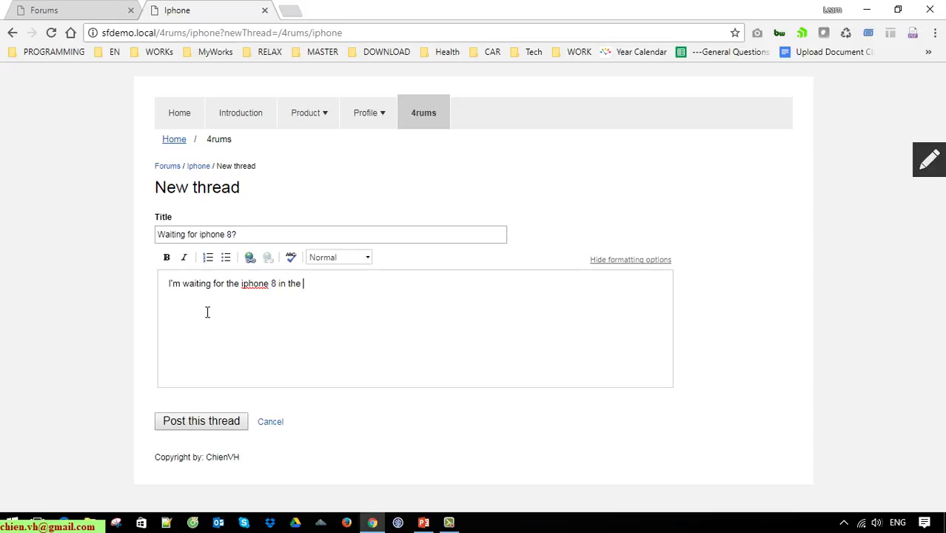
{"action": "type", "text": "Sep 2017, who wan"}
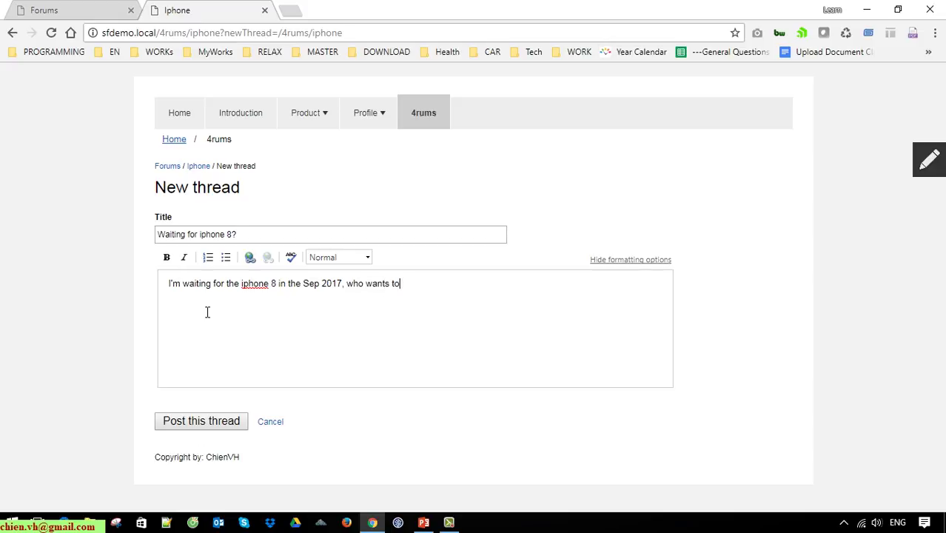
{"action": "key", "text": "BackSpace"}
{"action": "type", "text": "have an ipone like me"}
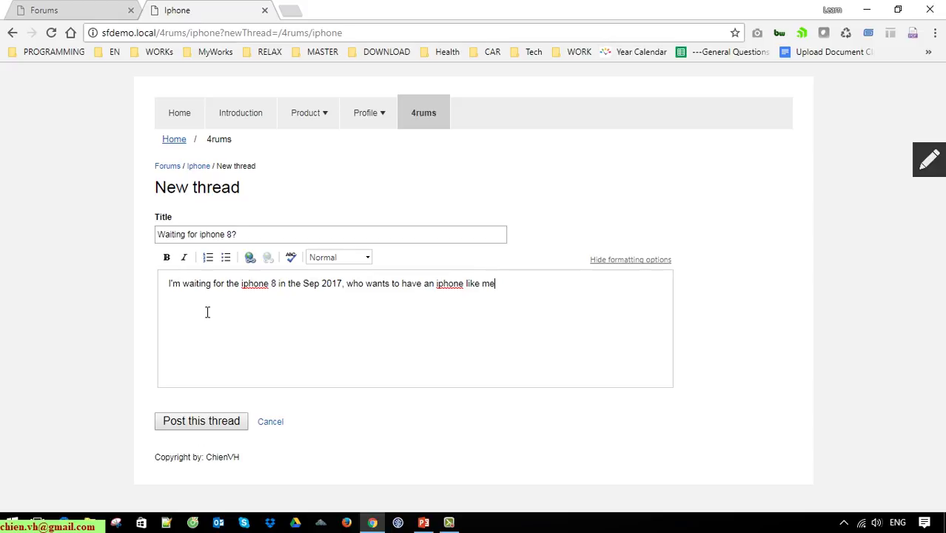
{"action": "type", "text": "?"}
{"action": "left_click", "coordinate": [185, 424]}
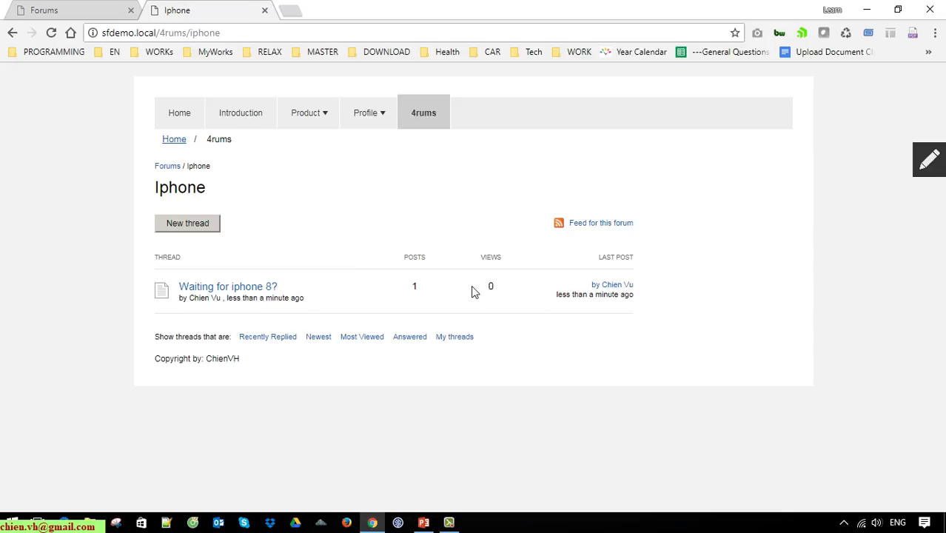
Examine the new thread's views and last post, then the thread and post counts for Iphone in the forums overview
{"action": "left_click_drag", "start_coordinate": [472, 289], "coordinate": [546, 294]}
{"action": "left_click", "coordinate": [546, 294]}
{"action": "left_click", "coordinate": [174, 167]}
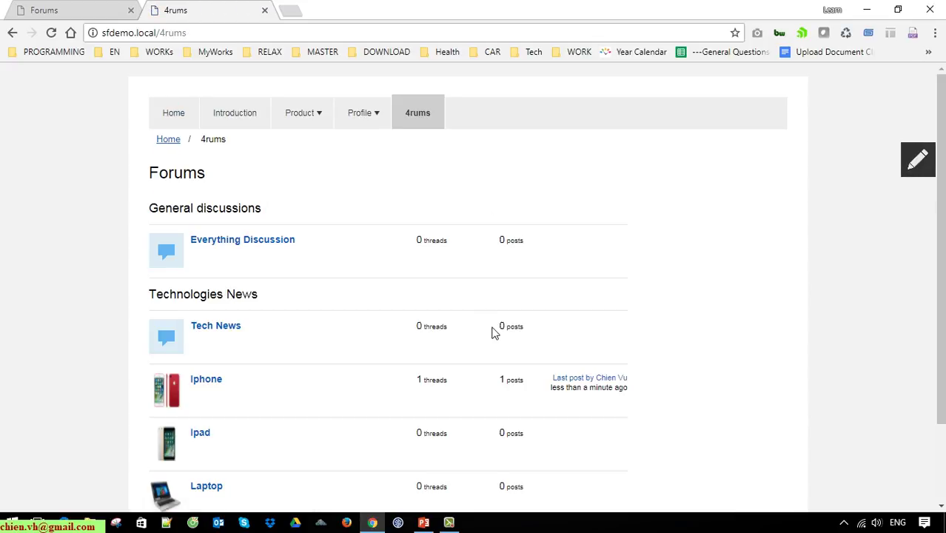
{"action": "scroll", "coordinate": [444, 391], "scroll_direction": "down", "scroll_amount": 1}
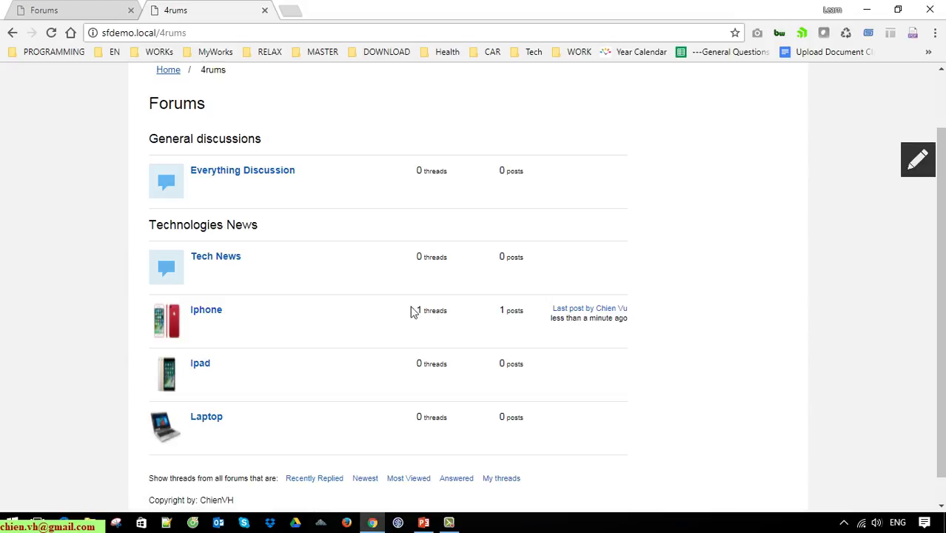
{"action": "left_click_drag", "start_coordinate": [410, 311], "coordinate": [538, 314]}
{"action": "left_click", "coordinate": [581, 346]}
{"action": "scroll", "coordinate": [648, 366], "scroll_direction": "up", "scroll_amount": 1}
{"action": "scroll", "coordinate": [640, 318], "scroll_direction": "down", "scroll_amount": 2}
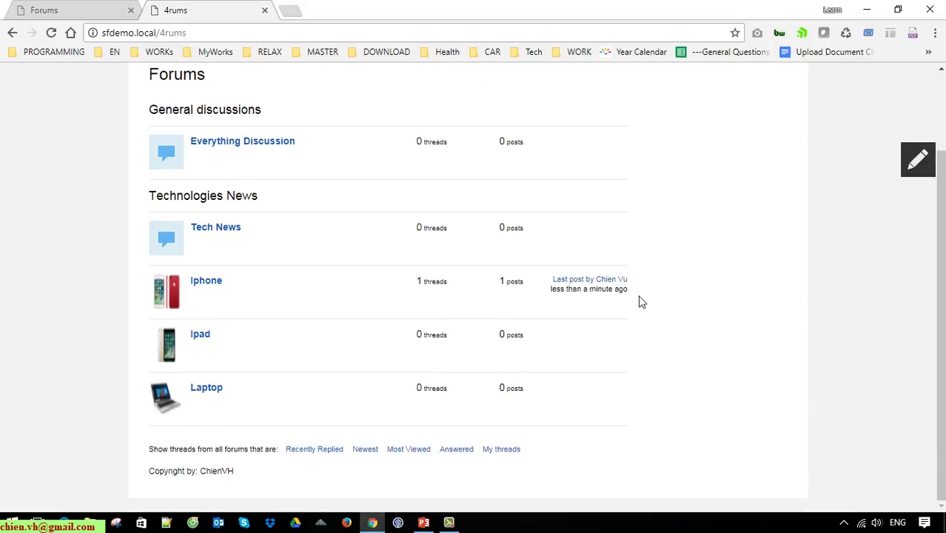
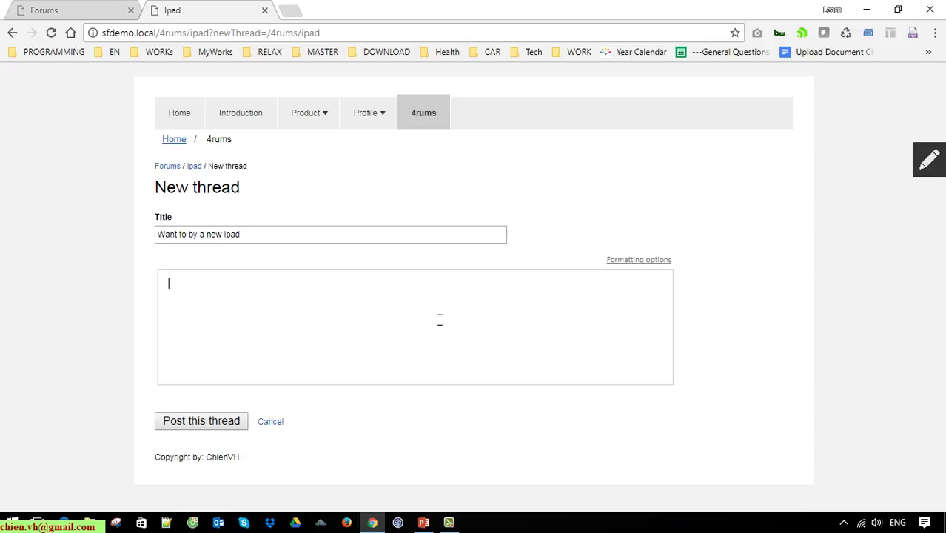
Post the Ipad thread with the message "cannot wait, must by a new one now." and return to the forums overview
{"action": "type", "text": "cannot wait, must by a new one now."}
{"action": "left_click", "coordinate": [231, 419]}
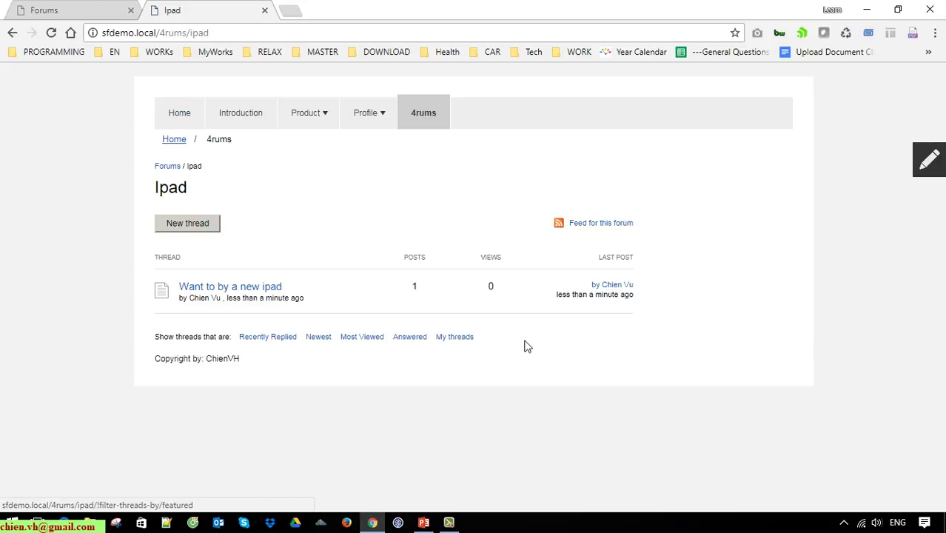
{"action": "left_click", "coordinate": [174, 169]}
{"action": "scroll", "coordinate": [275, 395], "scroll_direction": "down", "scroll_amount": 1}
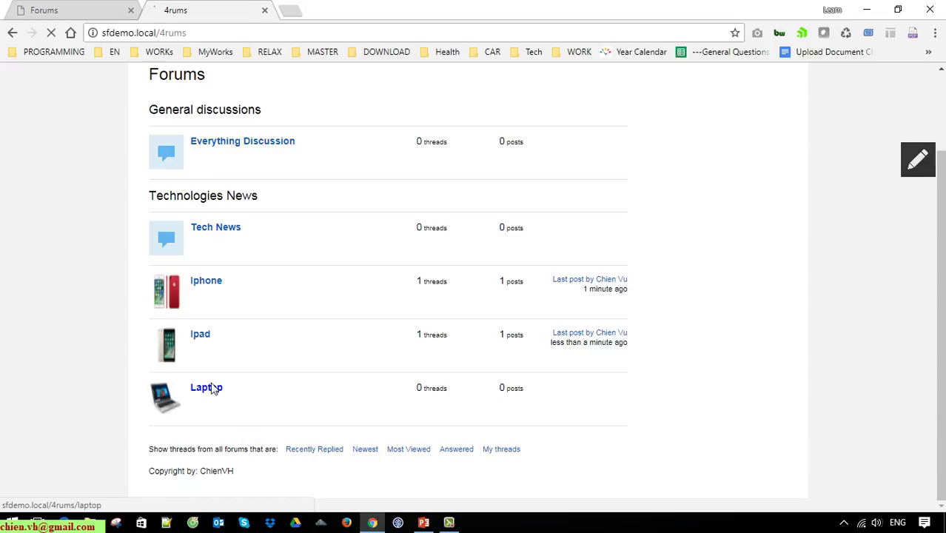
Start a new thread in the Laptop forum with the title "Love Mac Pro"
{"action": "left_click", "coordinate": [208, 386]}
{"action": "left_click", "coordinate": [374, 244]}
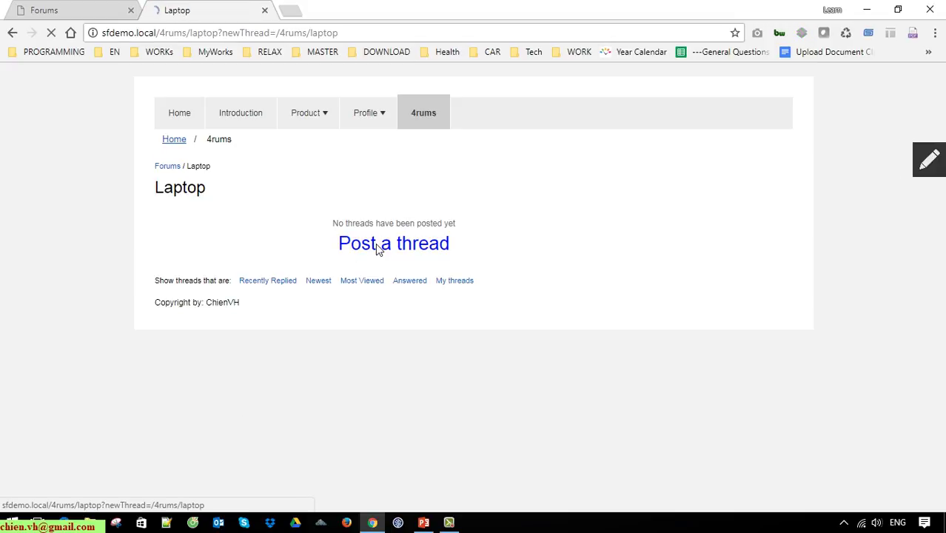
{"action": "left_click", "coordinate": [305, 237]}
{"action": "type", "text": "Love Mac Pro"}
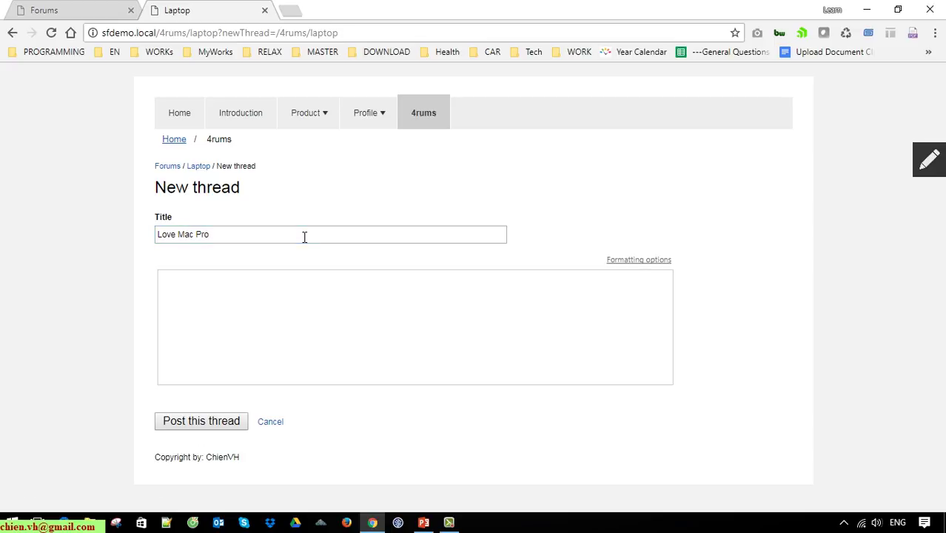
Post the Laptop thread with the message "Who love mac pro like me?", continue past the trial notice and return to the forums overview
{"action": "left_click", "coordinate": [269, 316]}
{"action": "type", "text": "H"}
{"action": "key", "text": "BackSpace"}
{"action": "type", "text": "Who love mac pro like me?"}
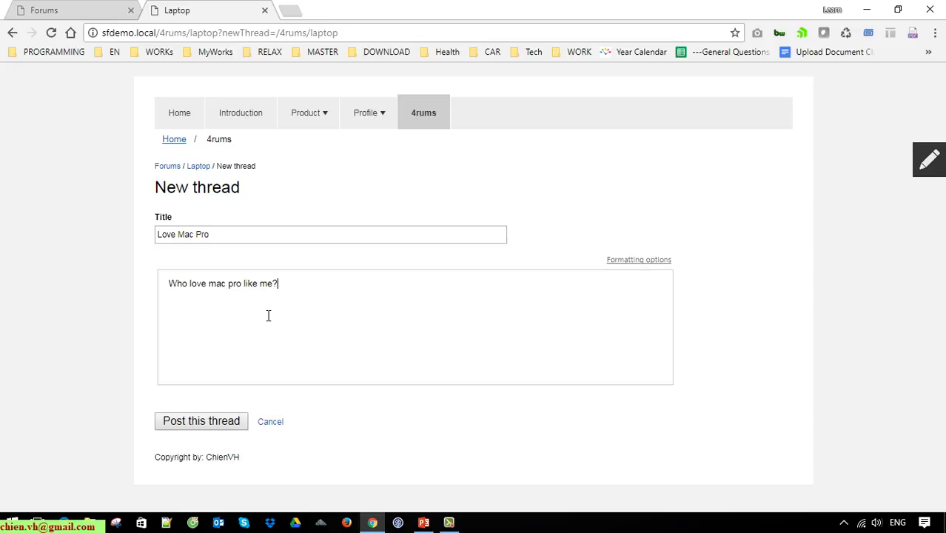
{"action": "left_click", "coordinate": [207, 433]}
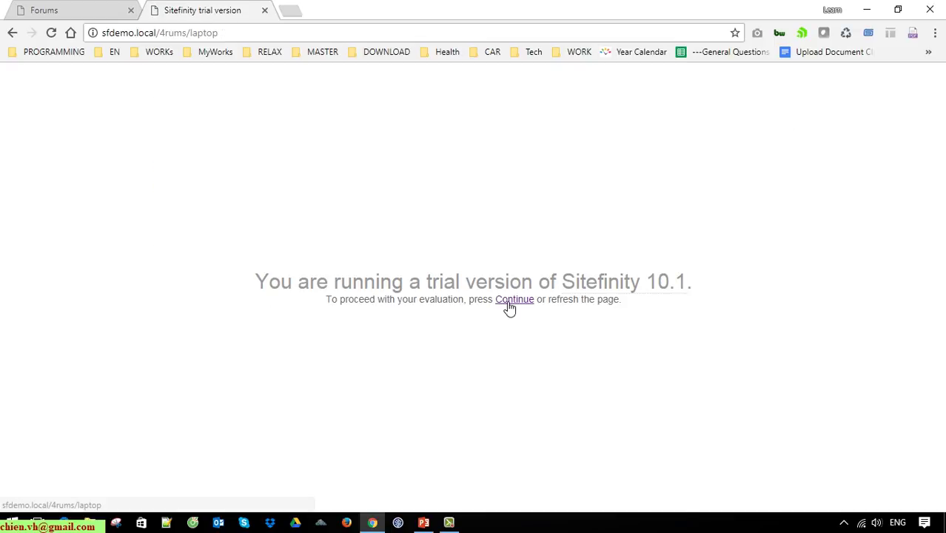
{"action": "left_click", "coordinate": [513, 300]}
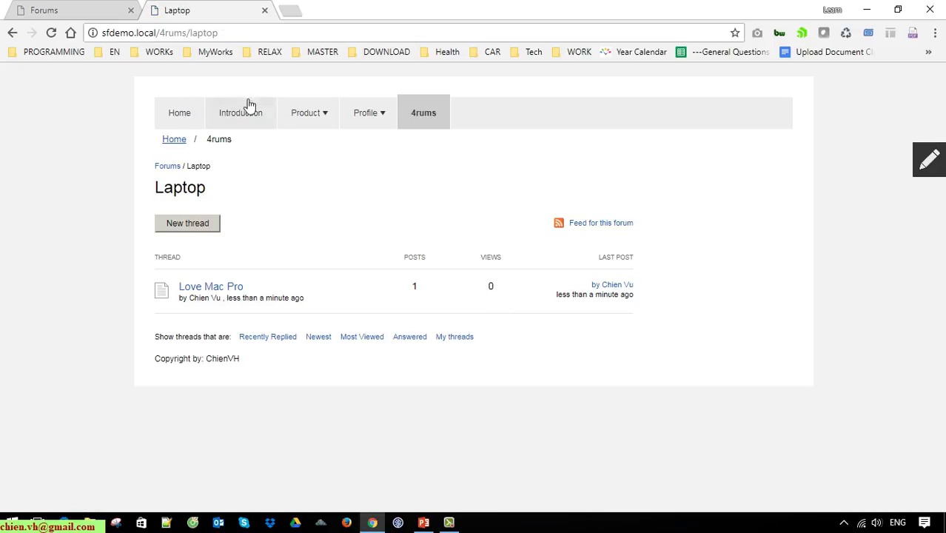
{"action": "left_click", "coordinate": [169, 166]}
{"action": "scroll", "coordinate": [345, 402], "scroll_direction": "down", "scroll_amount": 2}
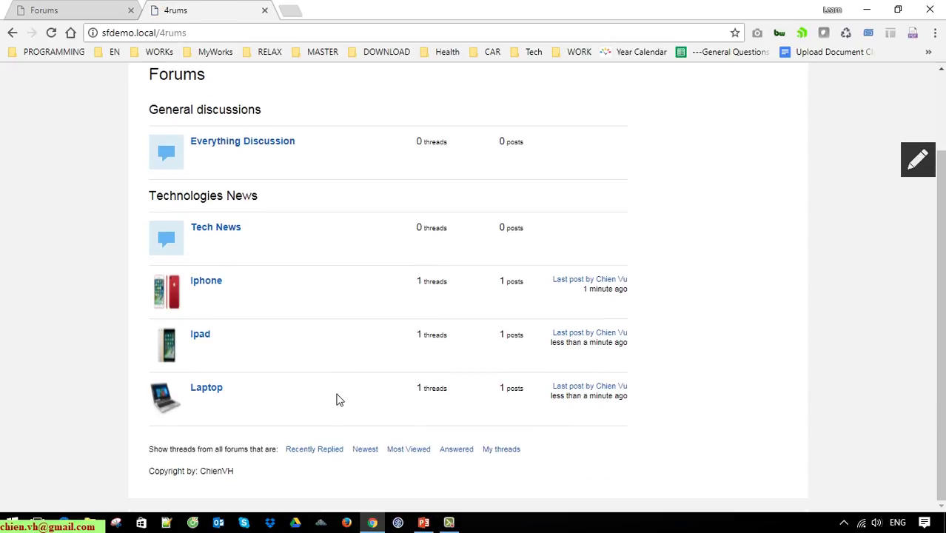
Start another new thread in the Iphone forum with the title "How about your iphone now?"
{"action": "left_click", "coordinate": [217, 291]}
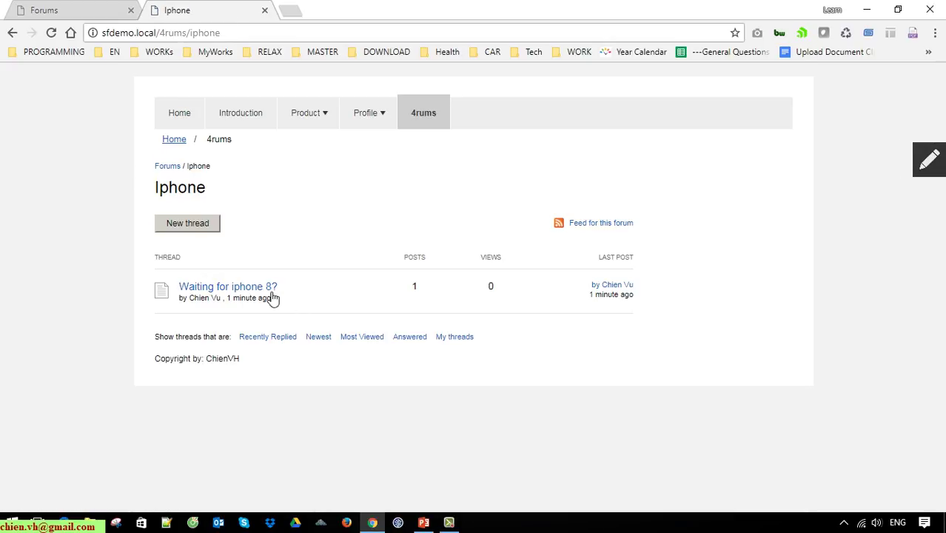
{"action": "left_click", "coordinate": [200, 226]}
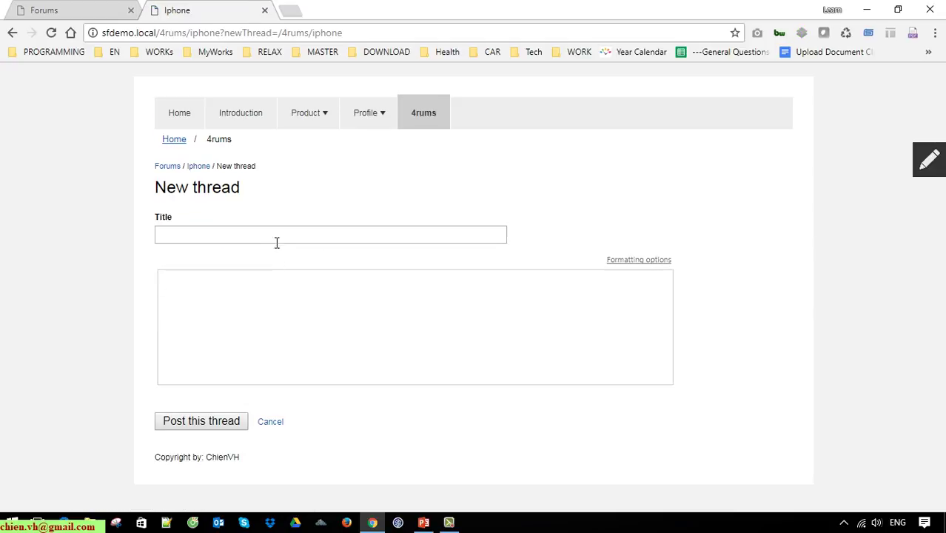
{"action": "left_click", "coordinate": [275, 238]}
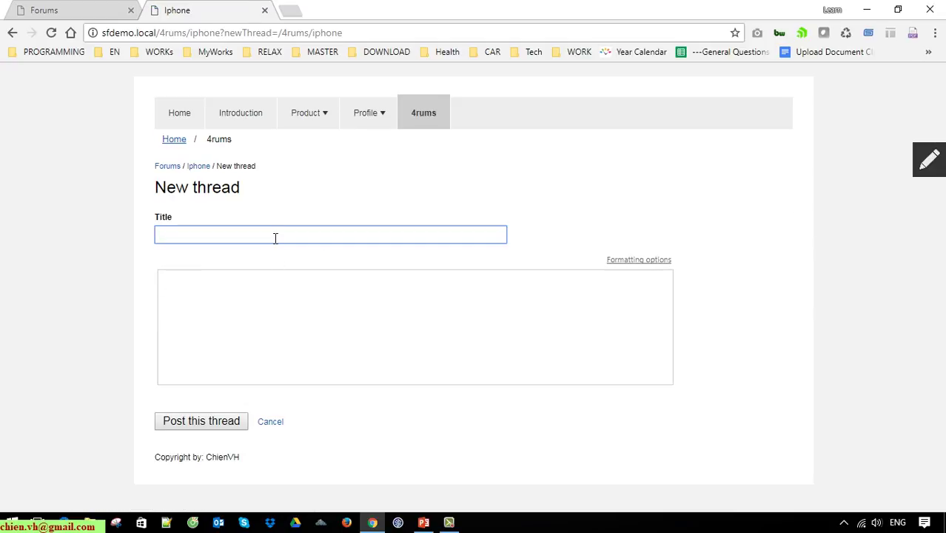
{"action": "type", "text": "Iphone"}
{"action": "key", "text": "ctrl+a"}
{"action": "type", "text": "How about your iphone "}
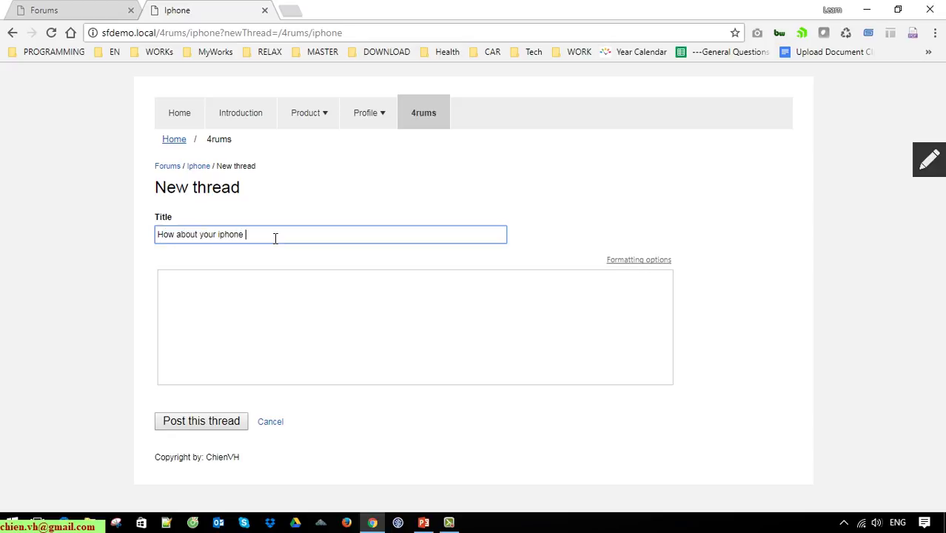
{"action": "type", "text": "now?"}
Post the thread with the message "After the Apple launch iphone 8 for sale, do you think still keep the current iphone for use or just sell it?"
{"action": "left_click", "coordinate": [300, 306]}
{"action": "type", "text": "After the Apple lau"}
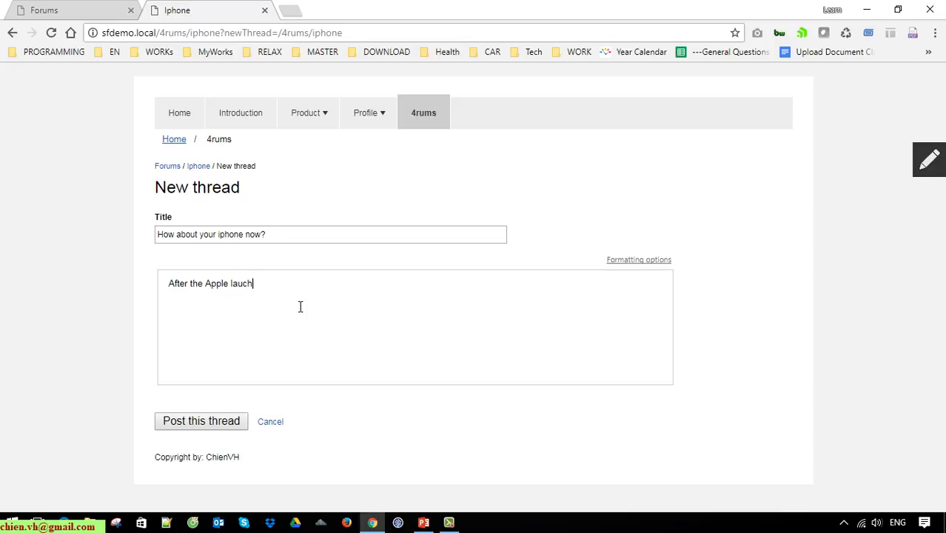
{"action": "type", "text": "ch iphone 8 for sale"}
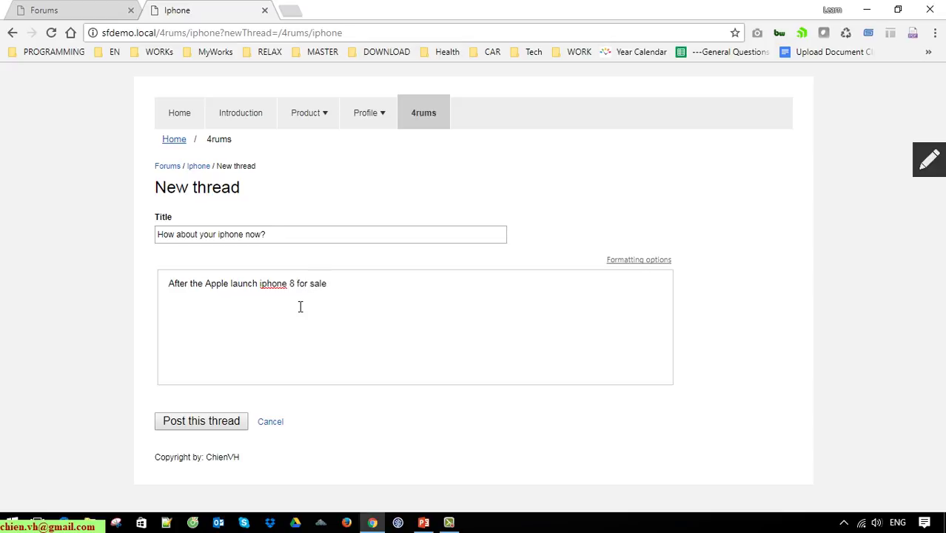
{"action": "type", "text": ", what is your current"}
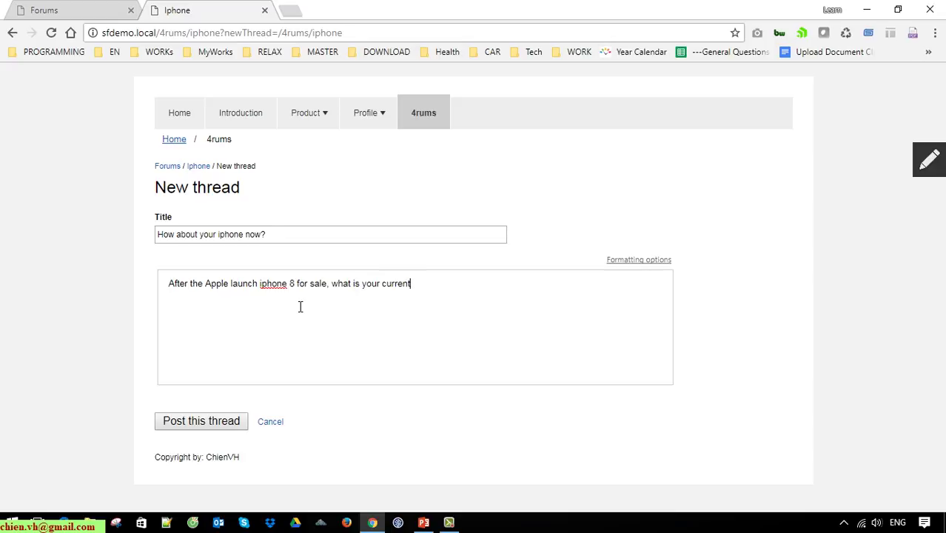
{"action": "key", "text": "BackSpace"}
{"action": "key", "text": "BackSpace"}
{"action": "key", "text": "BackSpace"}
{"action": "key", "text": "BackSpace"}
{"action": "key", "text": "BackSpace"}
{"action": "key", "text": "BackSpace"}
{"action": "key", "text": "BackSpace"}
{"action": "key", "text": "BackSpace"}
{"action": "key", "text": "BackSpace"}
{"action": "key", "text": "BackSpace"}
{"action": "key", "text": "BackSpace"}
{"action": "key", "text": "BackSpace"}
{"action": "key", "text": "BackSpace"}
{"action": "key", "text": "BackSpace"}
{"action": "key", "text": "BackSpace"}
{"action": "key", "text": "BackSpace"}
{"action": "key", "text": "BackSpace"}
{"action": "type", "text": "do yo"}
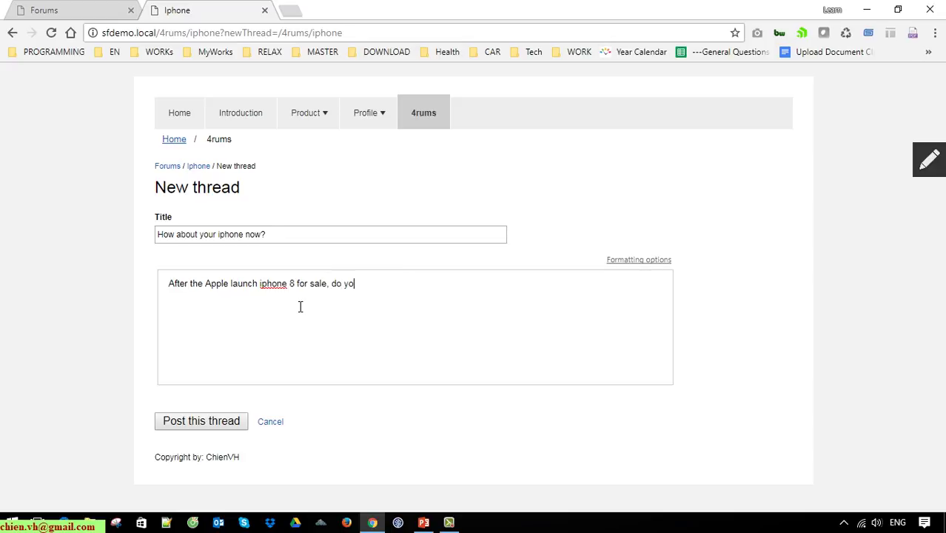
{"action": "type", "text": "u think still keep the"}
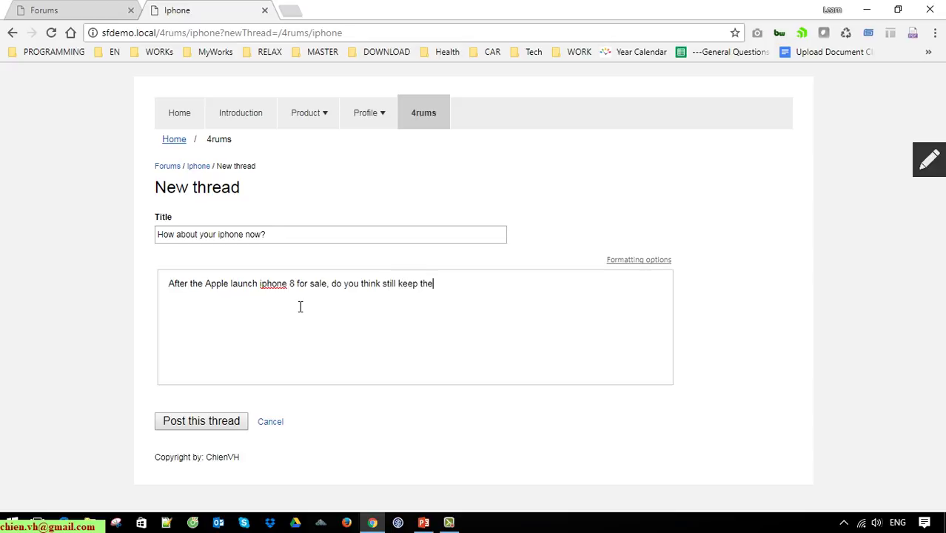
{"action": "type", "text": " curretn"}
{"action": "key", "text": "BackSpace"}
{"action": "key", "text": "BackSpace"}
{"action": "key", "text": "BackSpace"}
{"action": "type", "text": "nt iphone for use or just sell it?"}
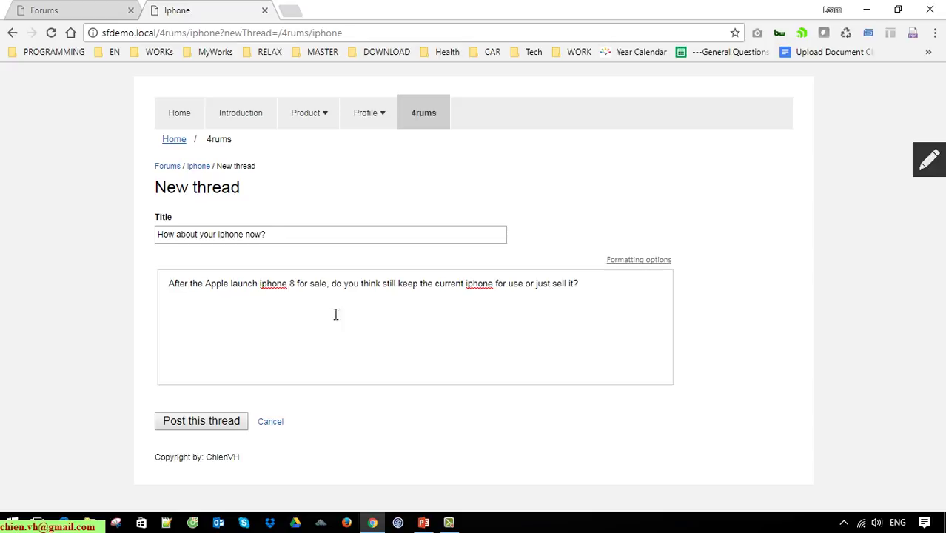
{"action": "left_click", "coordinate": [196, 424]}
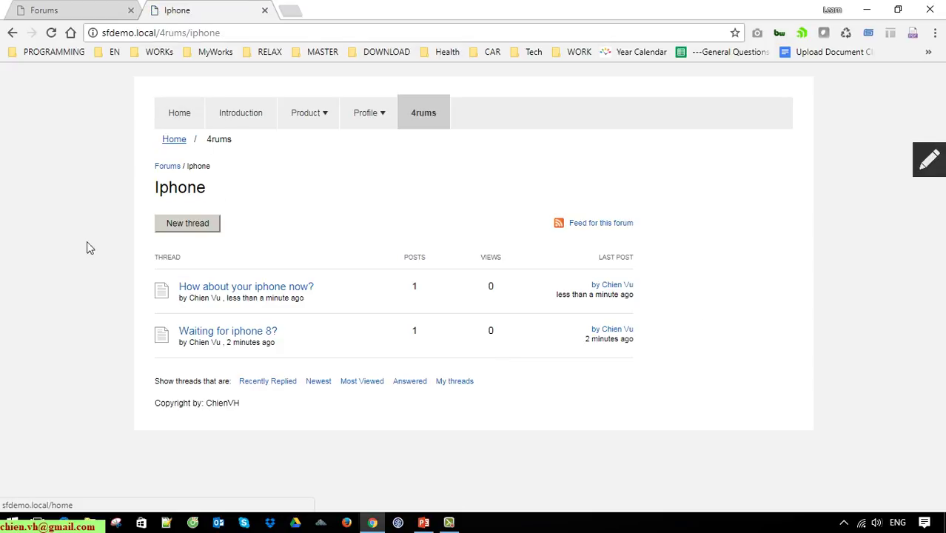
Return to the forums overview and check the thread and post counts of the Iphone forum
{"action": "left_click", "coordinate": [169, 171]}
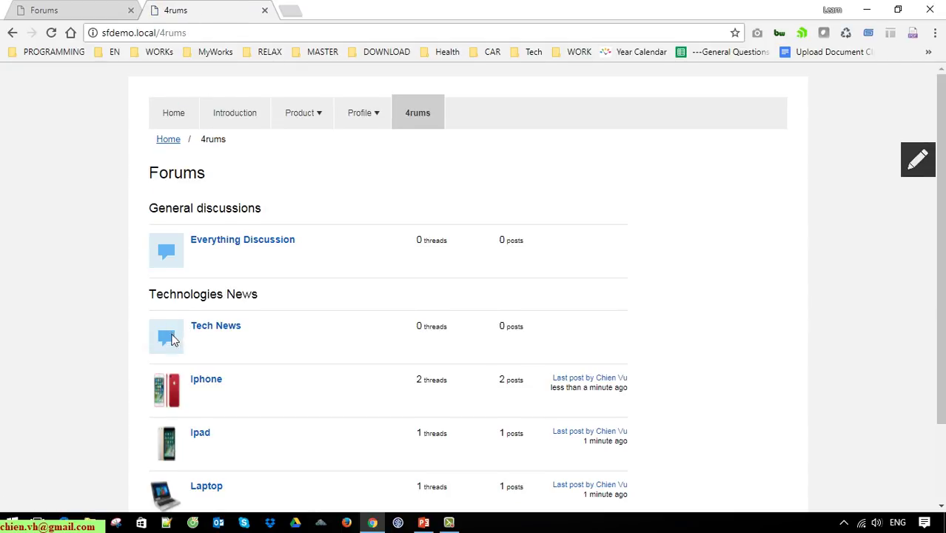
{"action": "scroll", "coordinate": [511, 364], "scroll_direction": "down", "scroll_amount": 2}
{"action": "left_click_drag", "start_coordinate": [412, 284], "coordinate": [528, 291]}
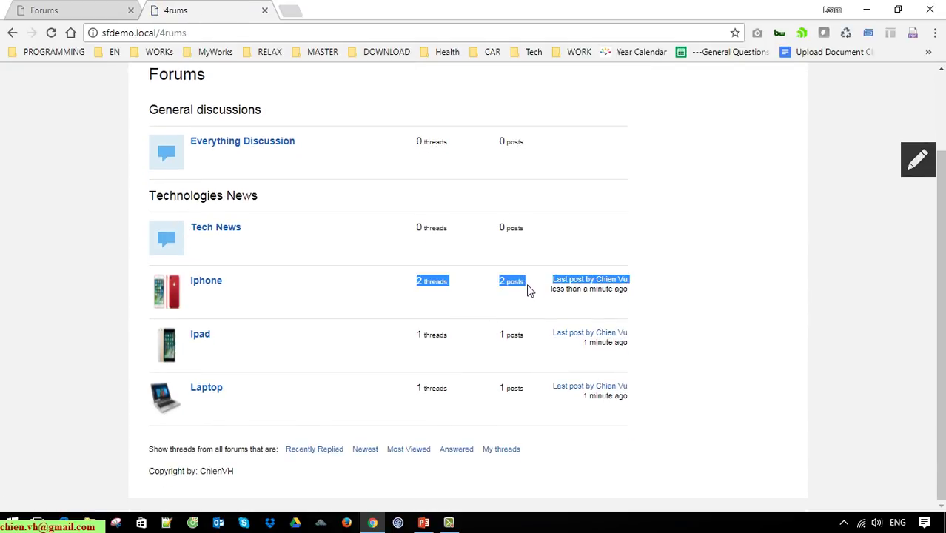
{"action": "left_click", "coordinate": [808, 324]}
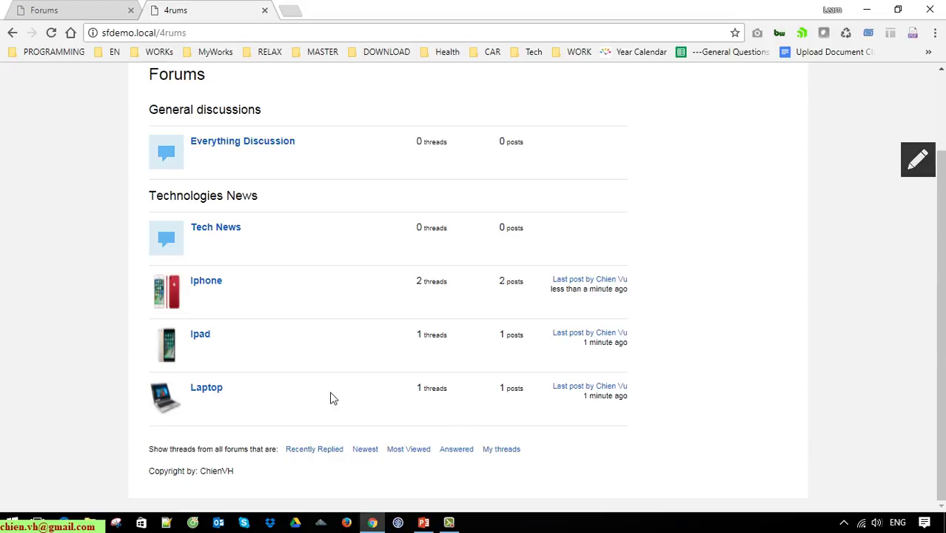
Open the "Waiting for iphone 8?" thread in the Iphone forum and reply "Nice" to its first post
{"action": "left_click", "coordinate": [217, 288]}
{"action": "left_click", "coordinate": [254, 334]}
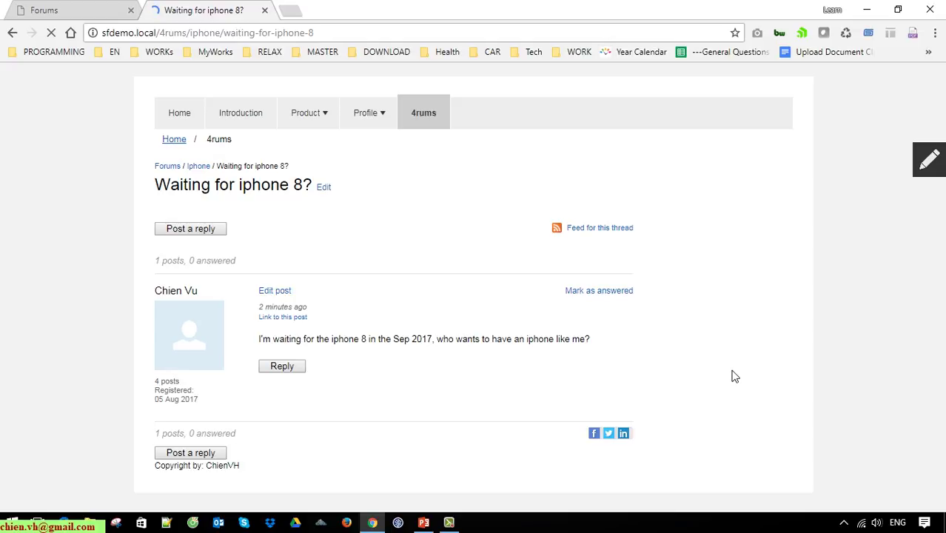
{"action": "left_click", "coordinate": [283, 367]}
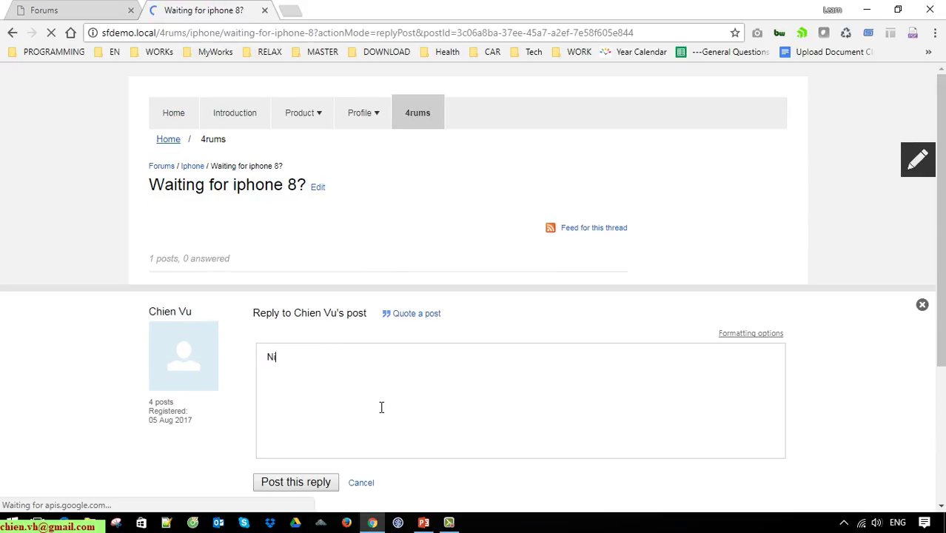
{"action": "left_click", "coordinate": [321, 482]}
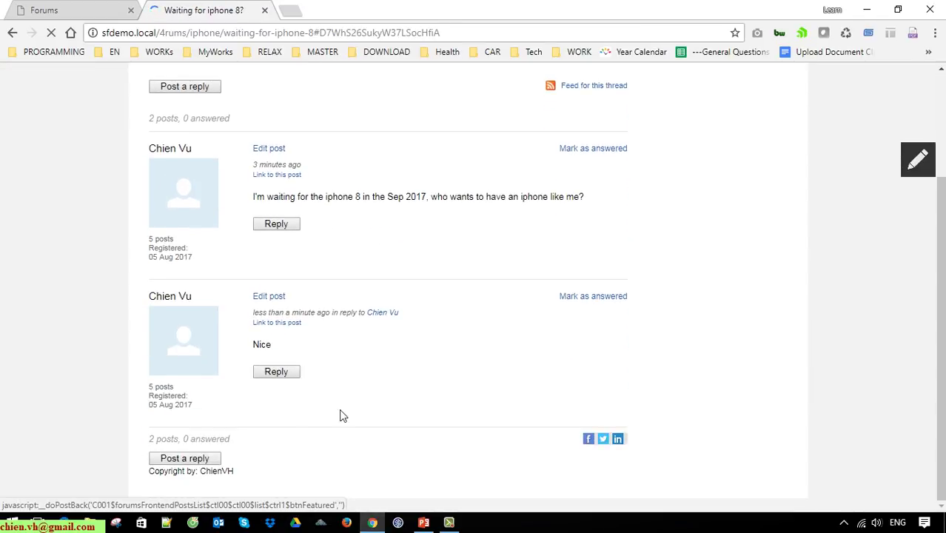
Post a general reply to the "Waiting for iphone 8?" thread with the text "im waiting too"
{"action": "left_click", "coordinate": [185, 458]}
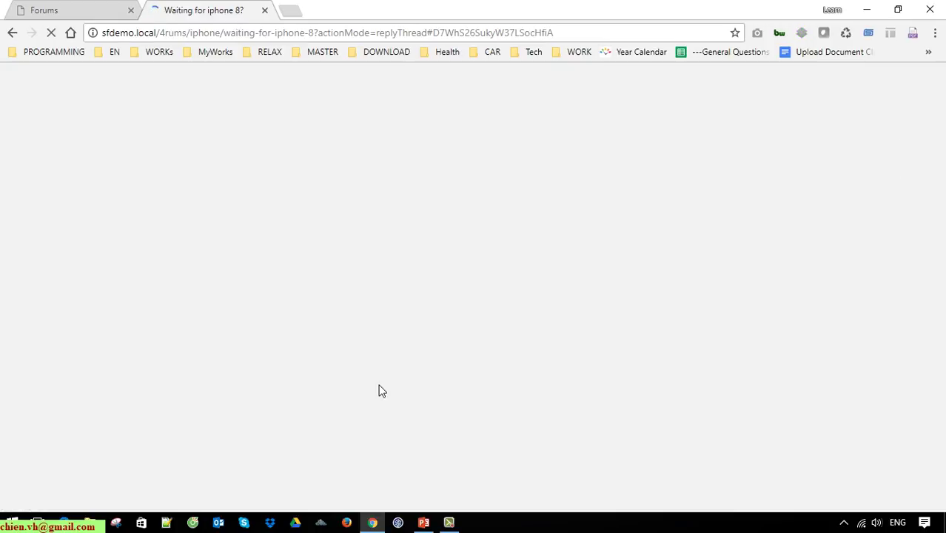
{"action": "type", "text": "im "}
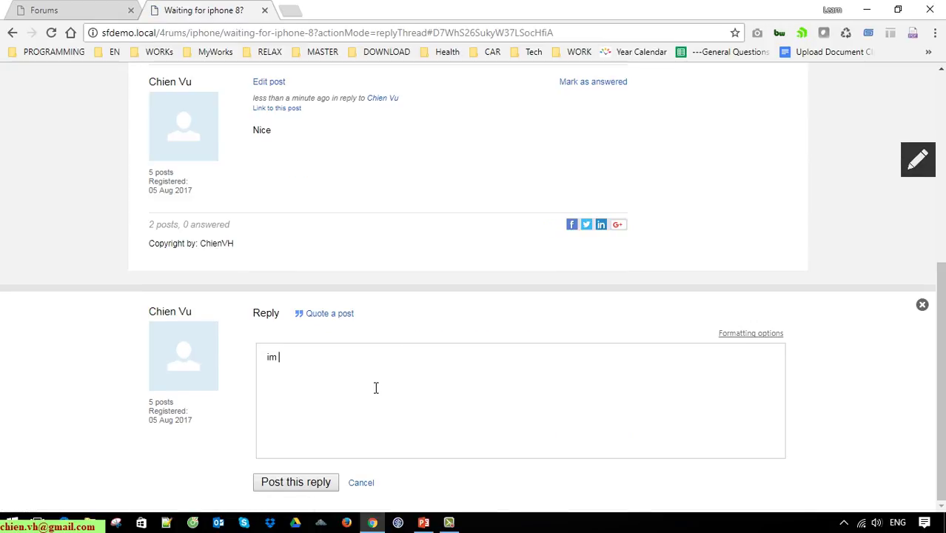
{"action": "type", "text": "waiting too"}
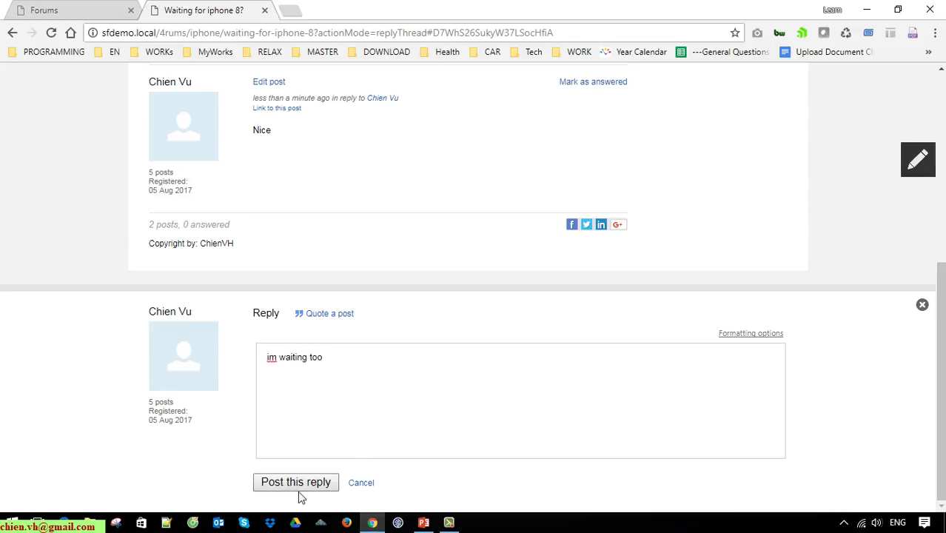
{"action": "left_click", "coordinate": [303, 489]}
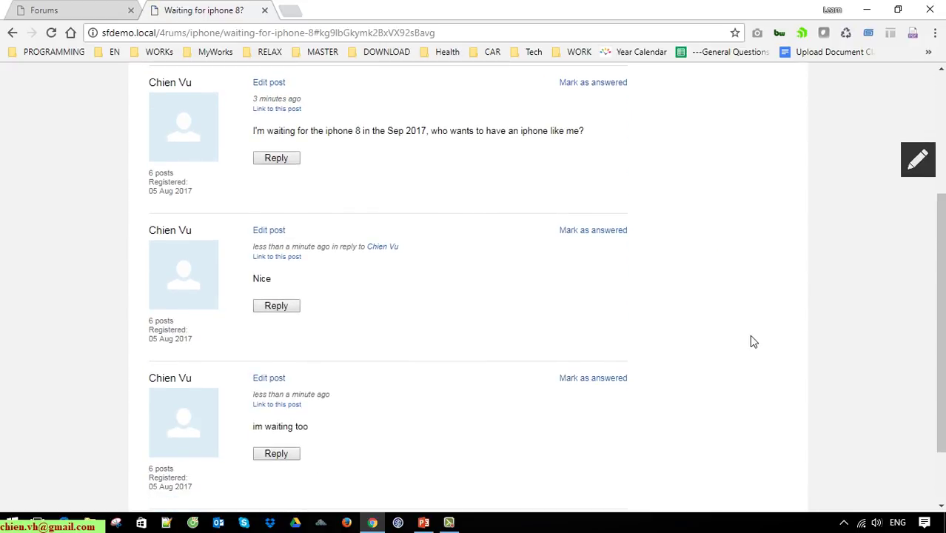
Mark the "im waiting too" reply as answered and return to the forums overview
{"action": "left_click", "coordinate": [595, 380]}
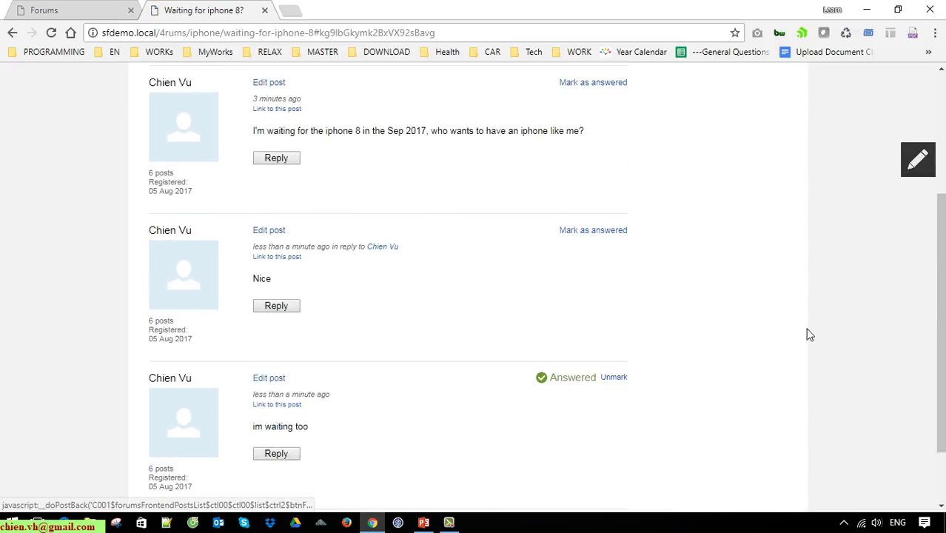
{"action": "scroll", "coordinate": [789, 323], "scroll_direction": "up", "scroll_amount": 3}
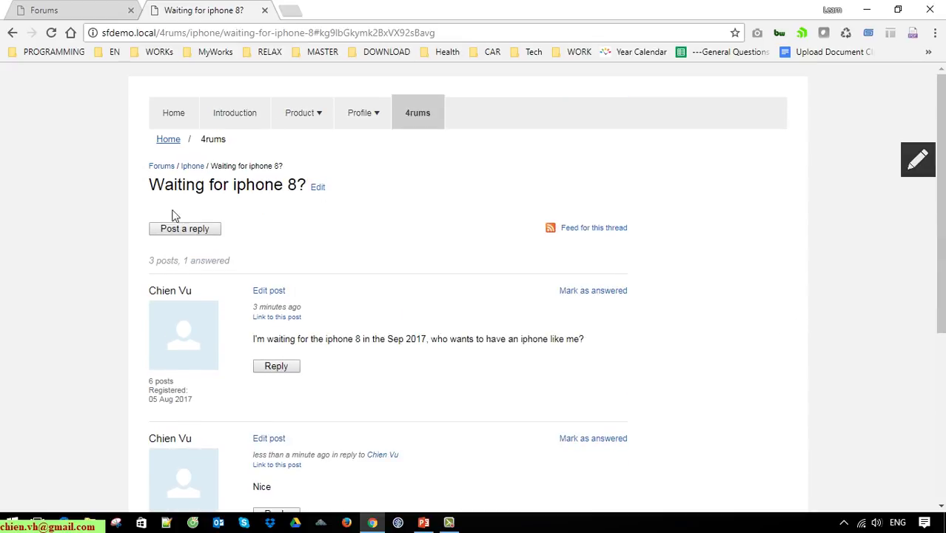
{"action": "left_click", "coordinate": [158, 167]}
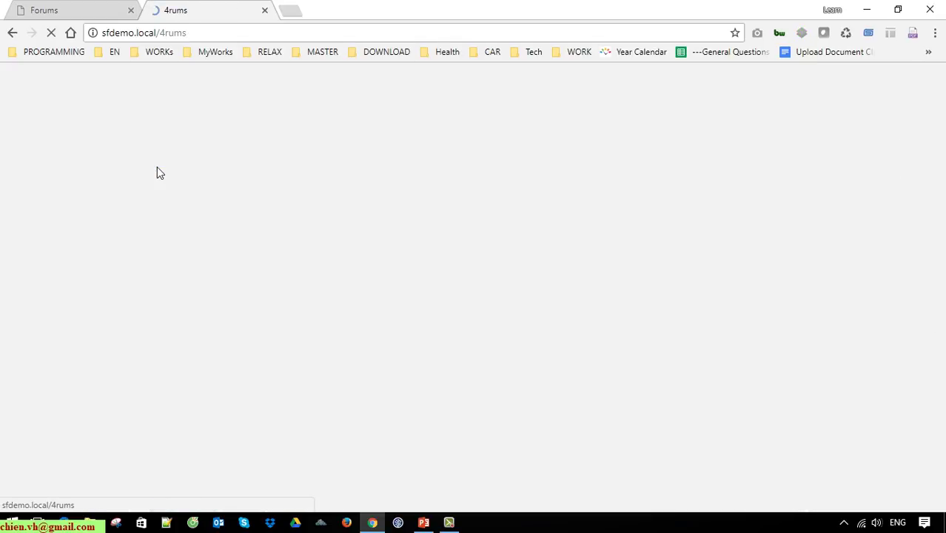
{"action": "scroll", "coordinate": [474, 396], "scroll_direction": "down", "scroll_amount": 3}
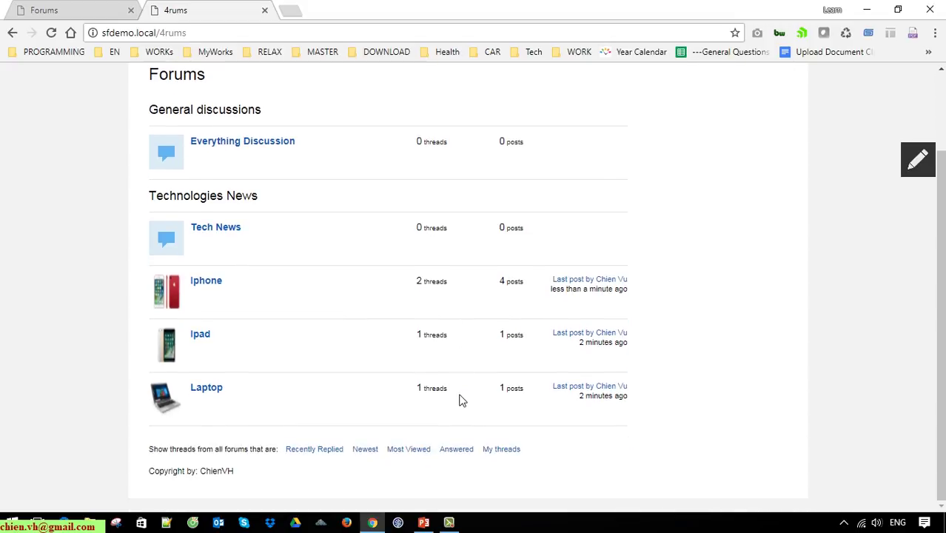
Look at the Everything Discussion forum and its breadcrumb, continuing past the trial notice, and return to the forums overview
{"action": "left_click", "coordinate": [280, 142]}
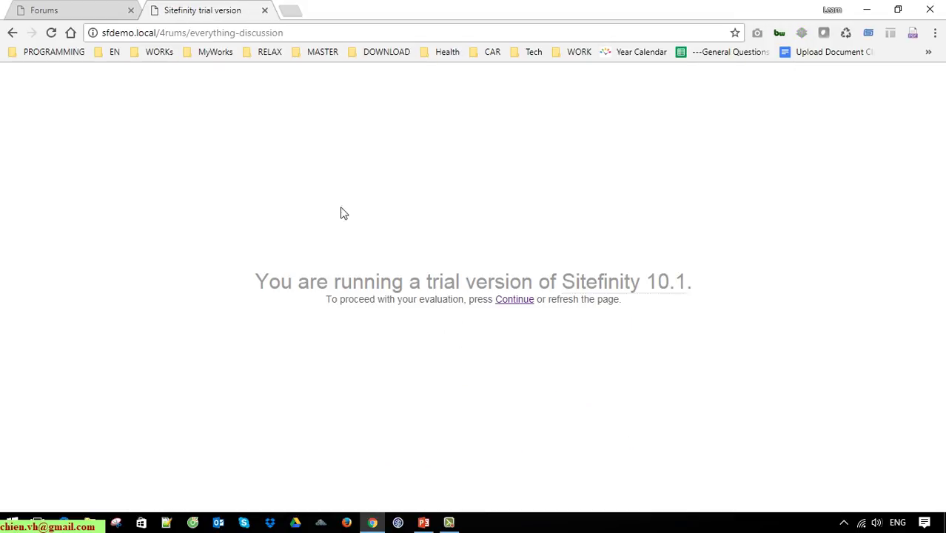
{"action": "left_click", "coordinate": [515, 300]}
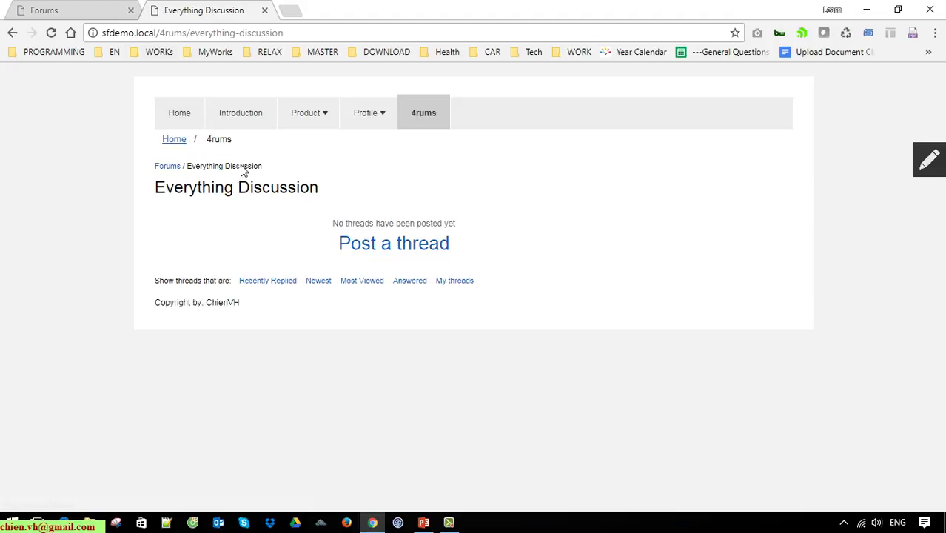
{"action": "mouse_move", "coordinate": [153, 168]}
{"action": "left_mouse_down"}
{"action": "mouse_move", "coordinate": [276, 176]}
{"action": "mouse_move", "coordinate": [150, 175]}
{"action": "left_mouse_up"}
{"action": "left_click", "coordinate": [281, 176]}
{"action": "left_click", "coordinate": [164, 172]}
{"action": "left_click", "coordinate": [167, 167]}
{"action": "scroll", "coordinate": [349, 344], "scroll_direction": "down", "scroll_amount": 3}
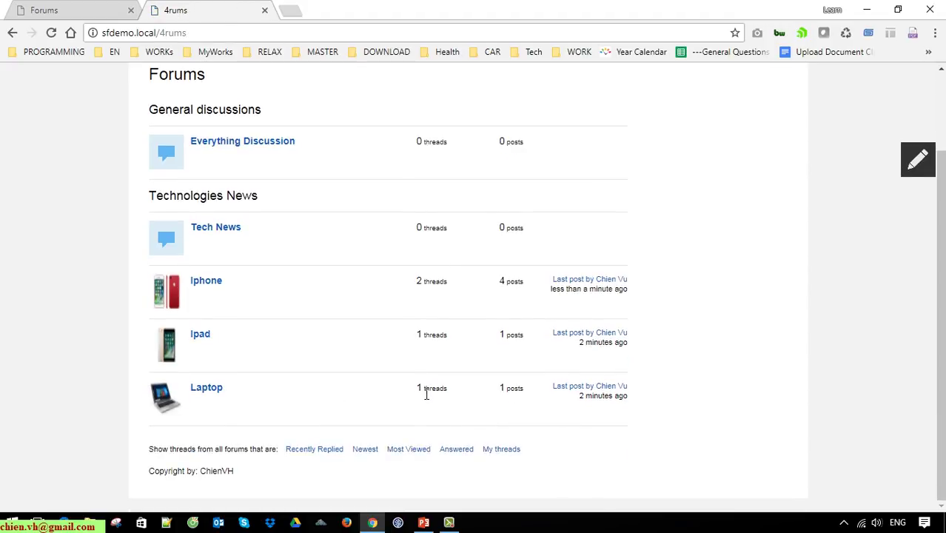
Open the "Love Mac Pro" thread in the Laptop forum and examine its breadcrumb path
{"action": "left_click", "coordinate": [208, 391]}
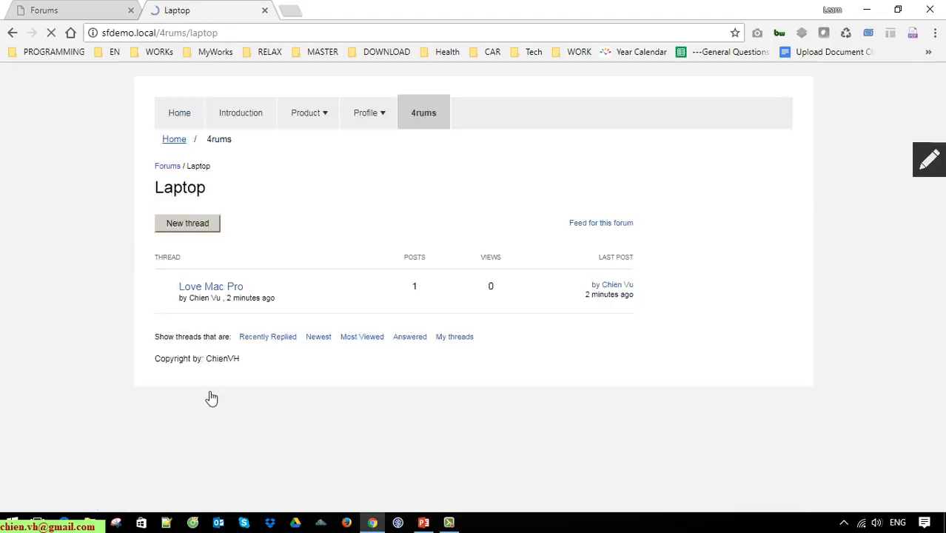
{"action": "left_click", "coordinate": [230, 289]}
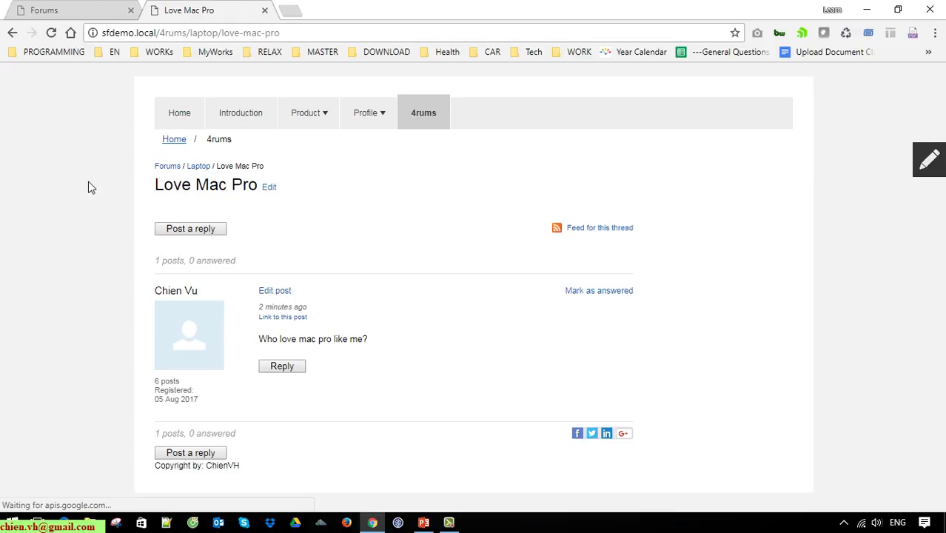
{"action": "left_click_drag", "start_coordinate": [116, 169], "coordinate": [350, 174]}
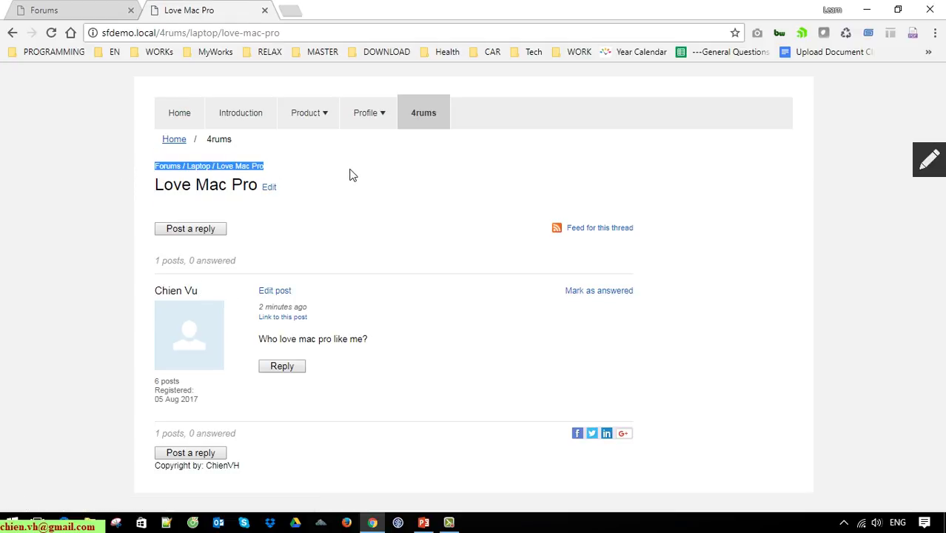
{"action": "left_click", "coordinate": [353, 175]}
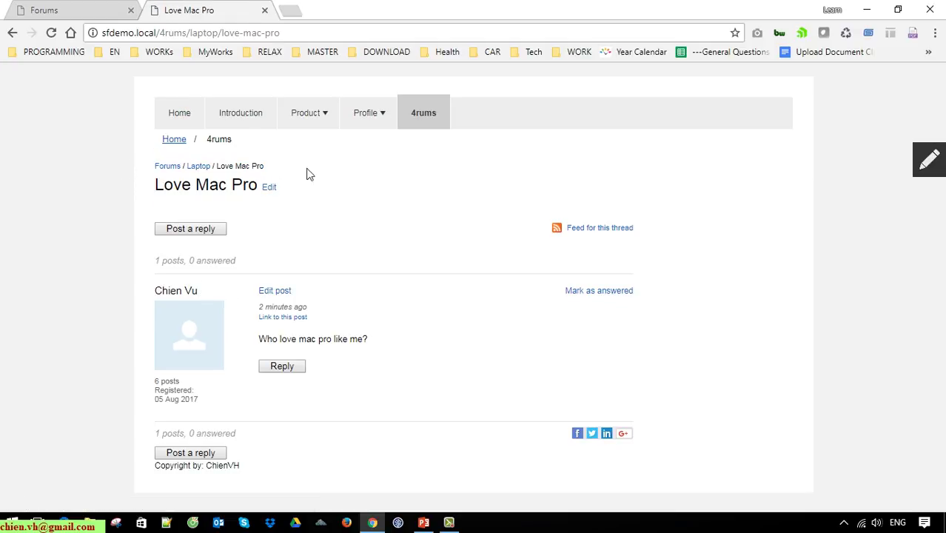
In the backend forum settings, enable user subscription for new threads and posts and save the changes
{"action": "left_click", "coordinate": [92, 7]}
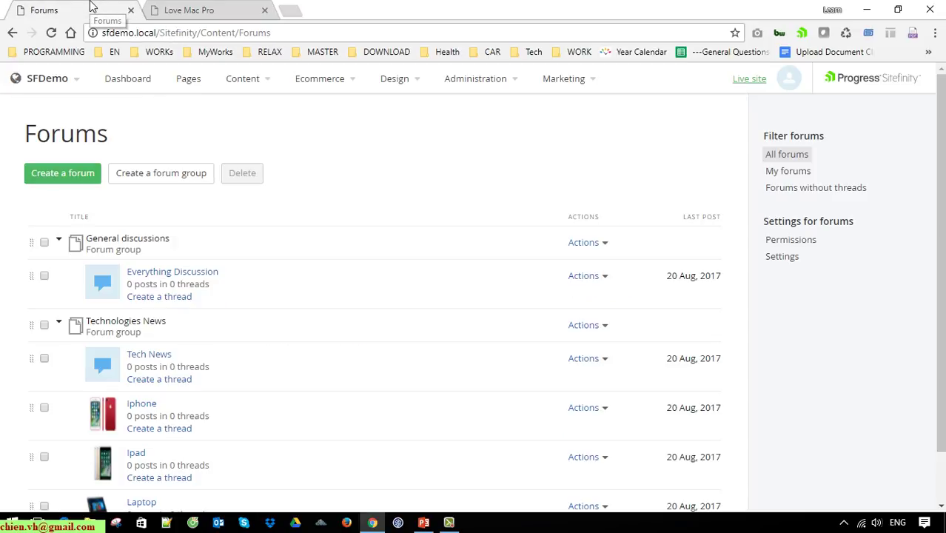
{"action": "left_click", "coordinate": [181, 81]}
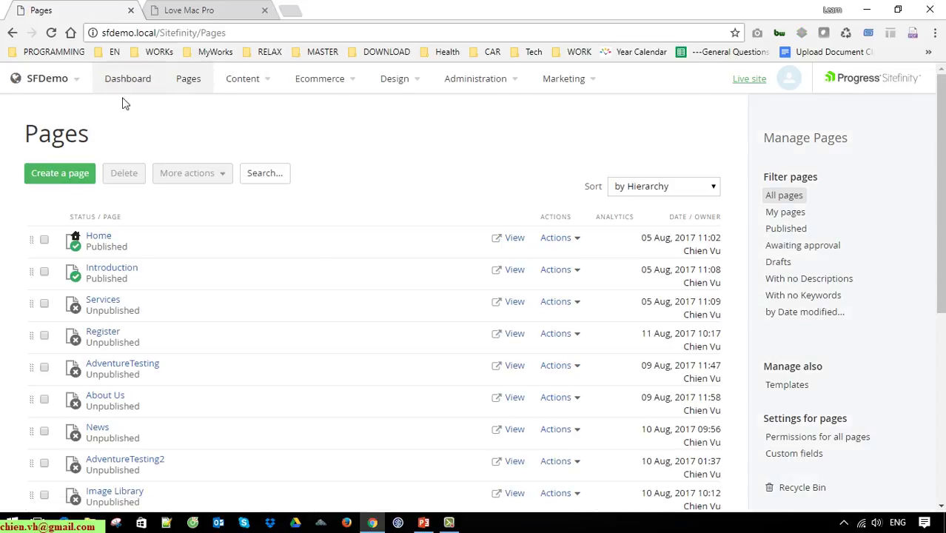
{"action": "left_click", "coordinate": [12, 32]}
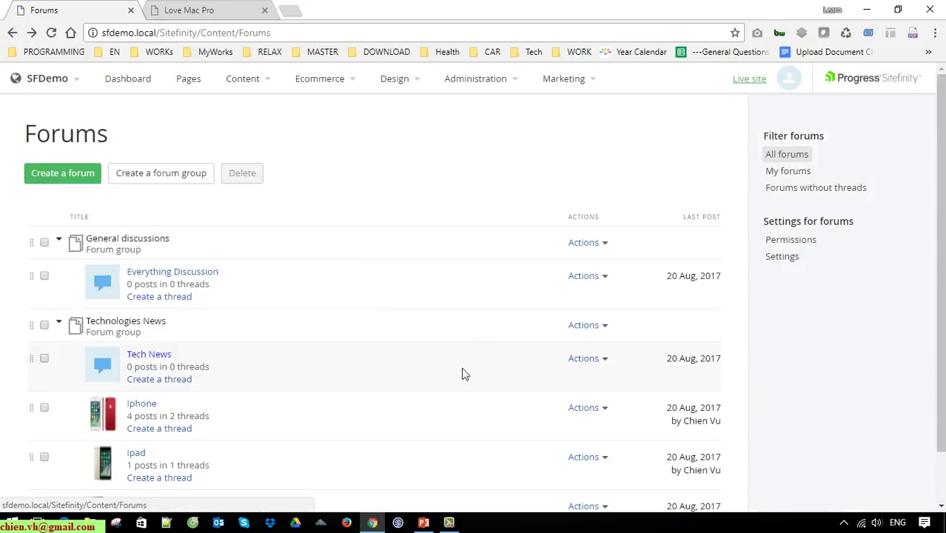
{"action": "left_click", "coordinate": [786, 259]}
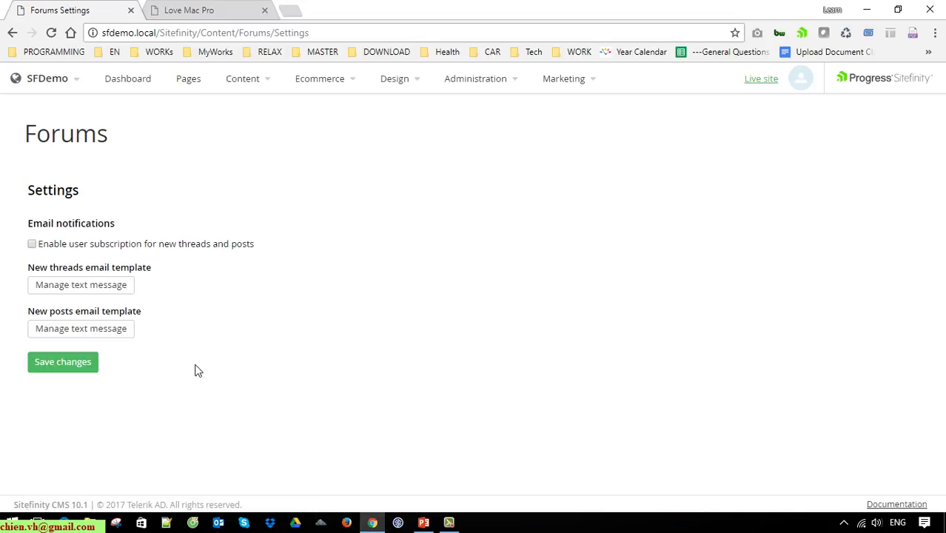
{"action": "left_click", "coordinate": [32, 245]}
{"action": "left_click", "coordinate": [88, 362]}
Switch back to the live site and go from the "Love Mac Pro" thread to the forums overview
{"action": "left_click", "coordinate": [190, 10]}
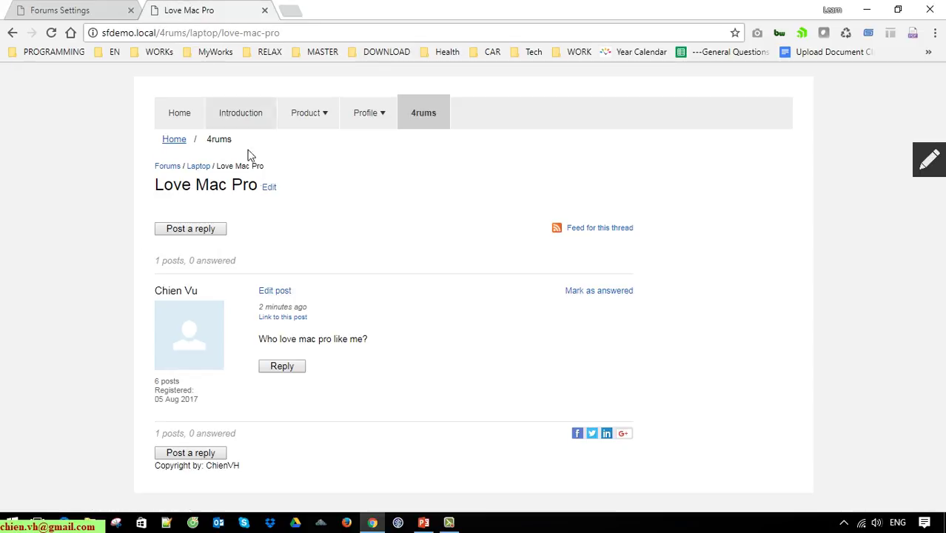
{"action": "left_click", "coordinate": [177, 167]}
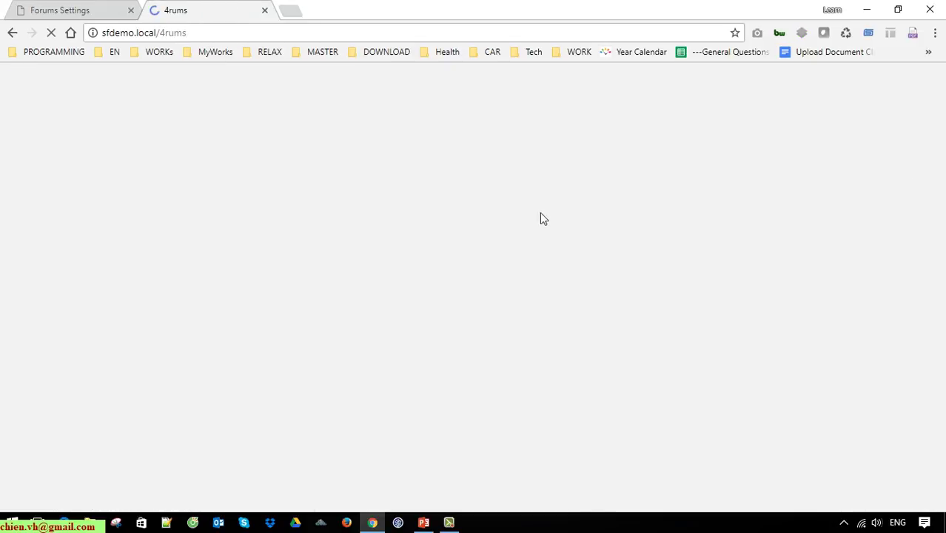
{"action": "scroll", "coordinate": [140, 324], "scroll_direction": "down", "scroll_amount": 3}
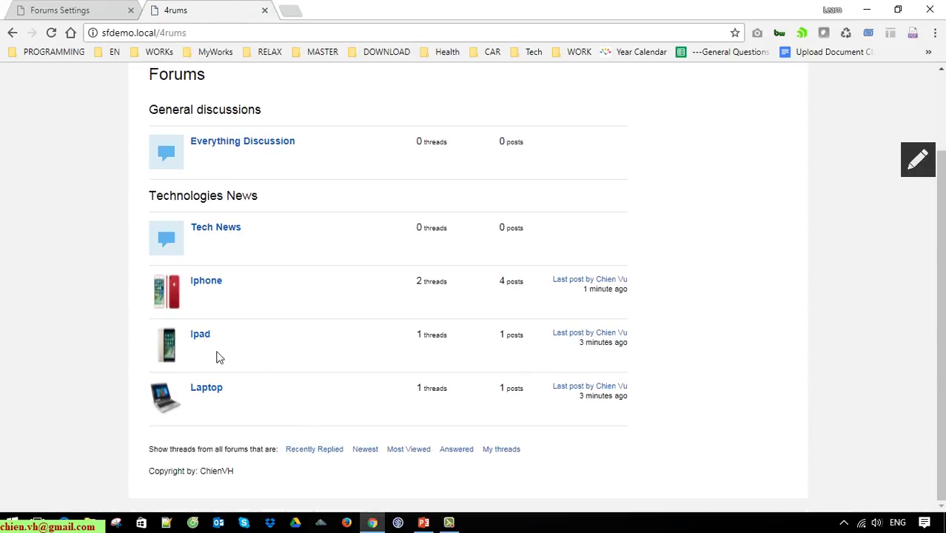
Open the Iphone forum and subscribe to its new threads via email
{"action": "left_click", "coordinate": [212, 282]}
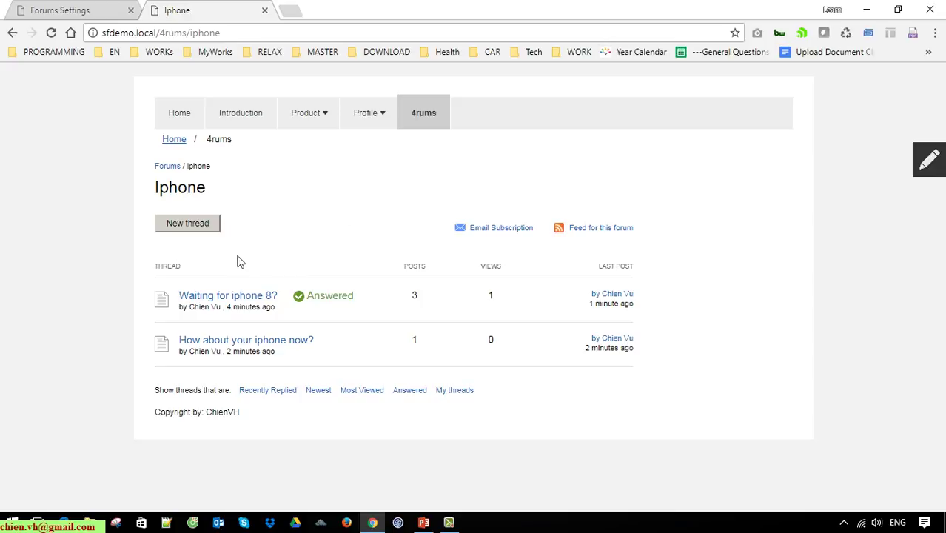
{"action": "double_click", "coordinate": [452, 234]}
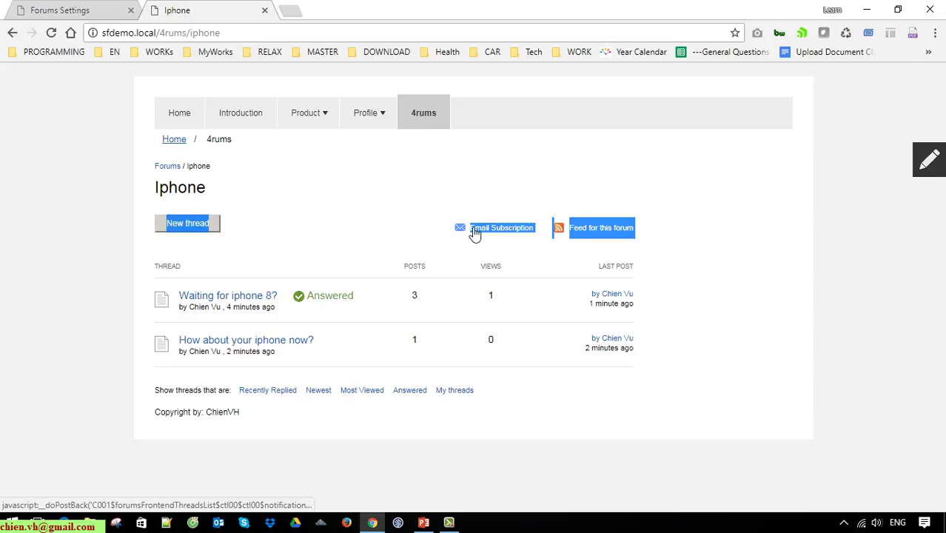
{"action": "left_click", "coordinate": [474, 230]}
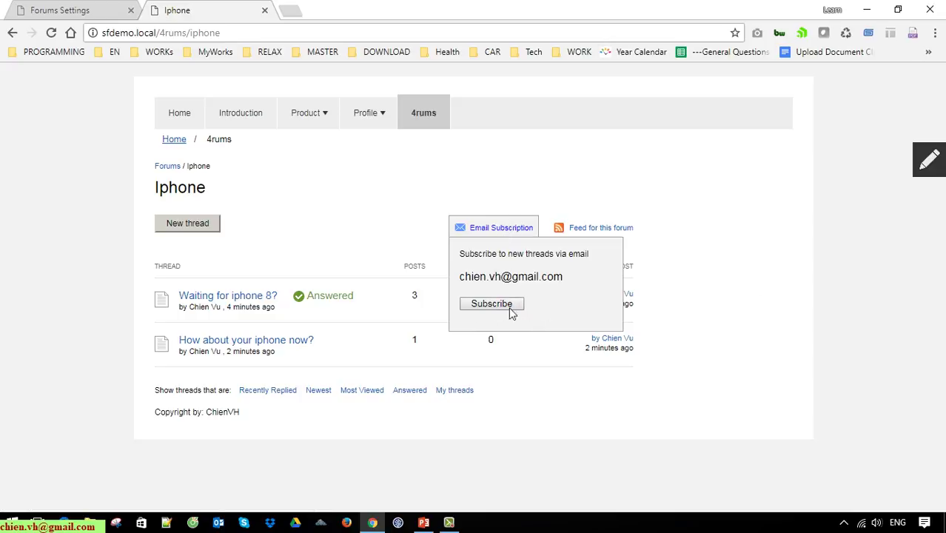
{"action": "left_click", "coordinate": [505, 311]}
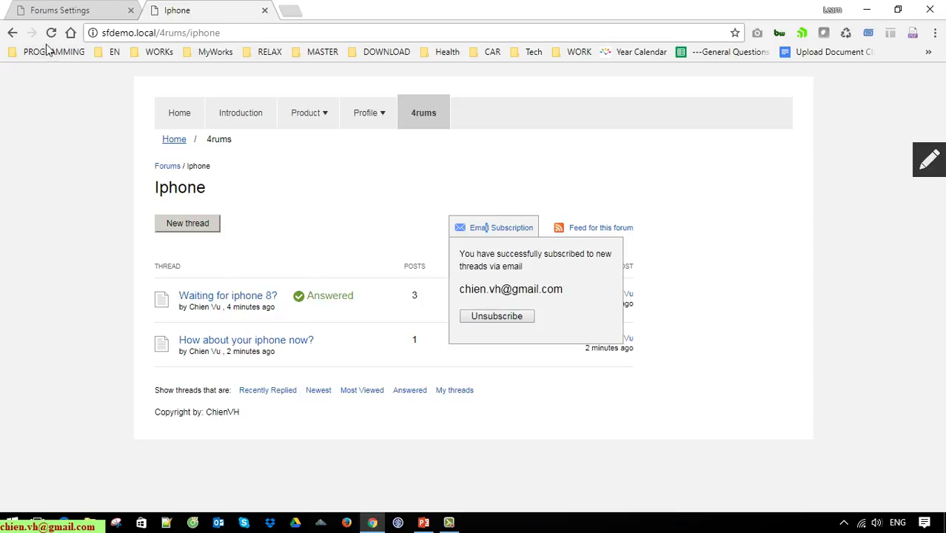
View the "How about your iphone now?" thread, then return through the Iphone forum to the forums overview
{"action": "left_click", "coordinate": [238, 343]}
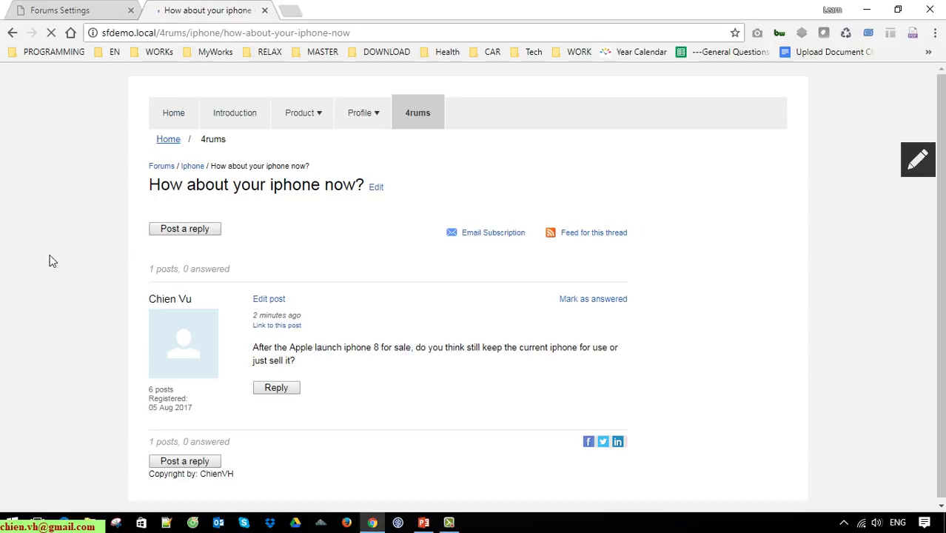
{"action": "left_click", "coordinate": [197, 164]}
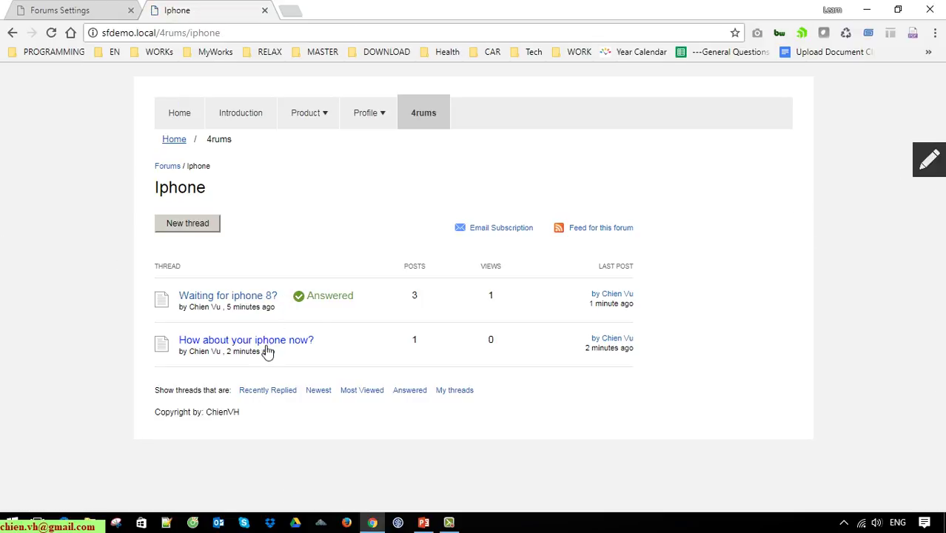
{"action": "left_click_drag", "start_coordinate": [359, 302], "coordinate": [276, 296]}
{"action": "left_click", "coordinate": [804, 275]}
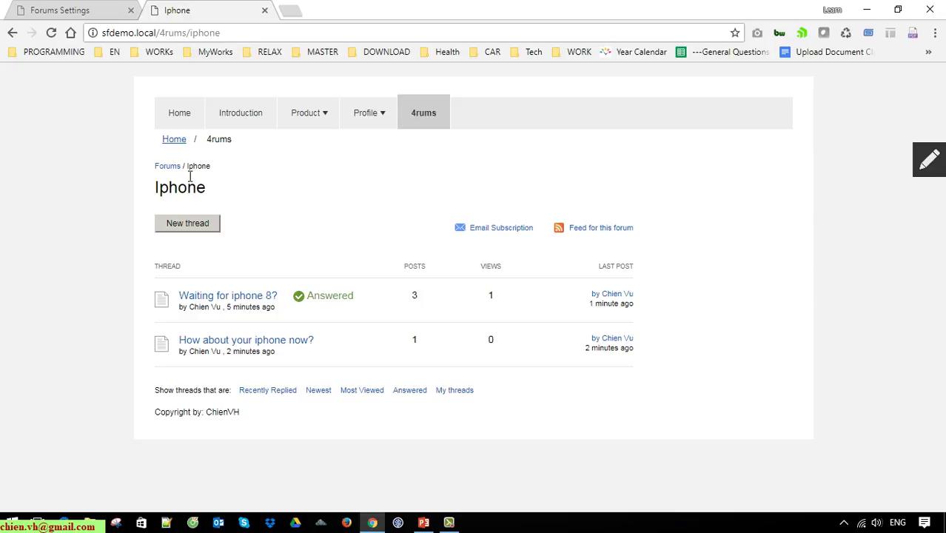
{"action": "left_click", "coordinate": [166, 167]}
{"action": "scroll", "coordinate": [498, 343], "scroll_direction": "down", "scroll_amount": 3}
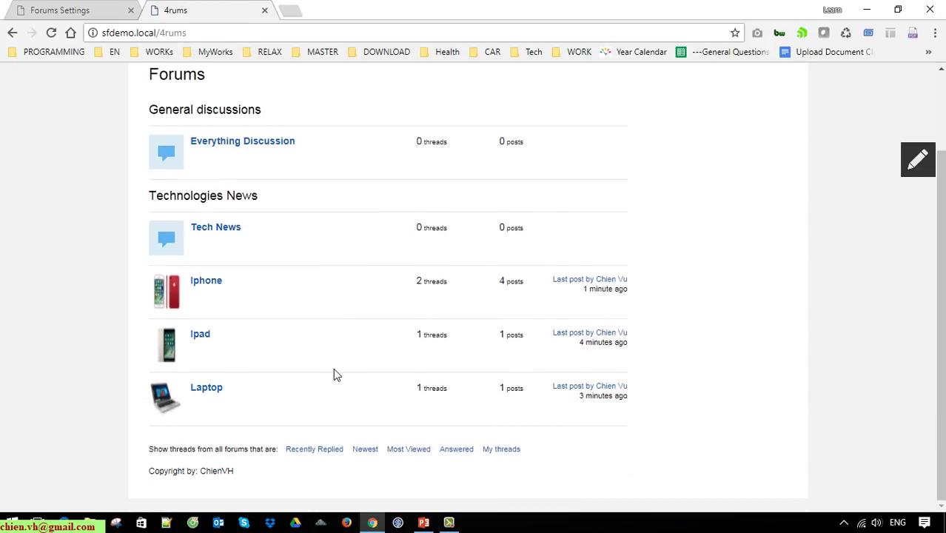